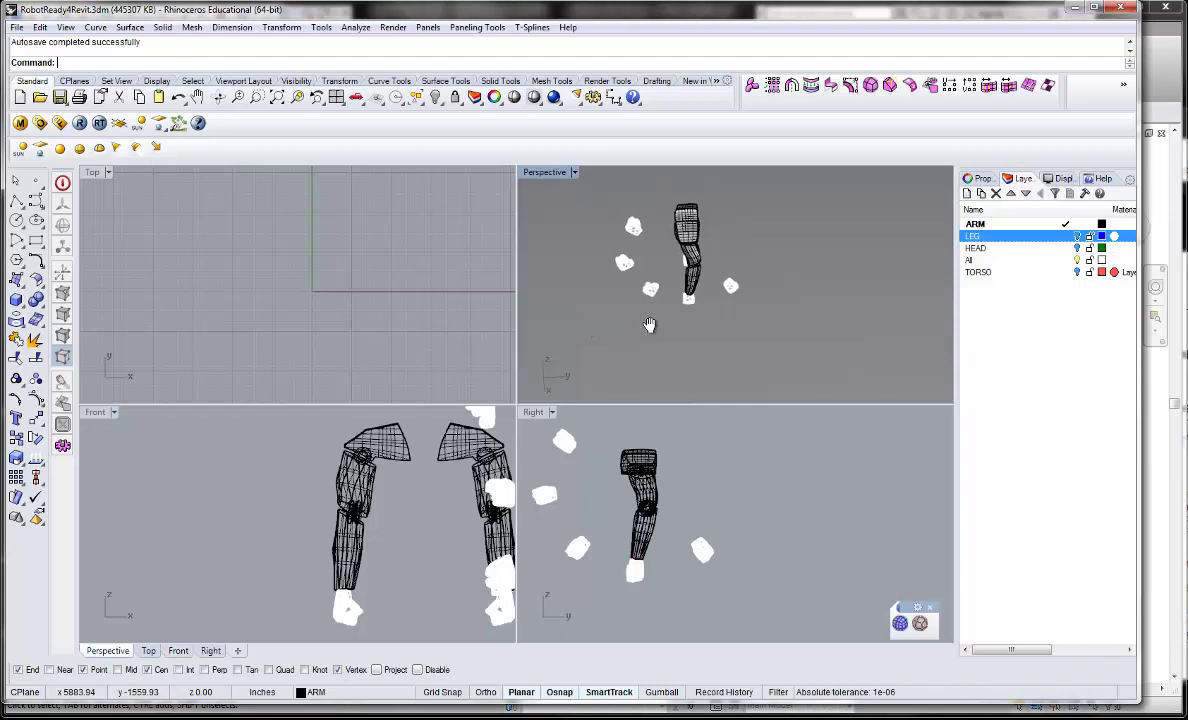
Show all hidden objects so that every arm position appears in the model.
shift+right_drag(650, 328, 829, 279)
scroll(700, 275, up, 5)
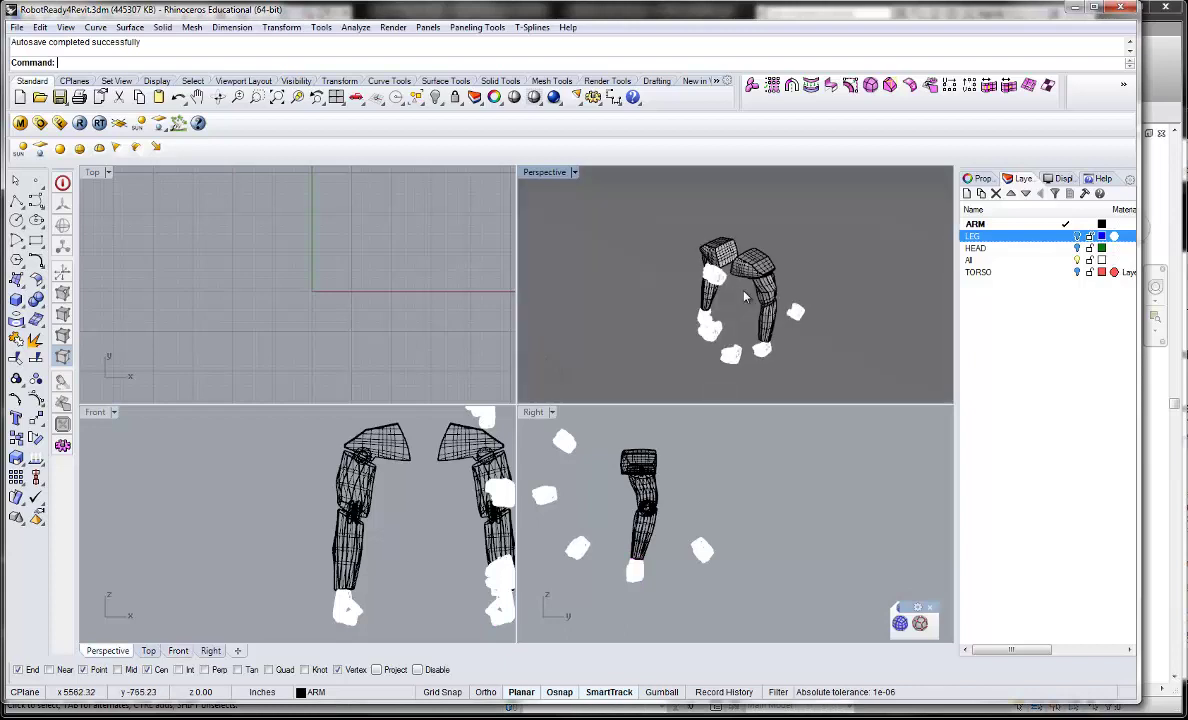
text(show)
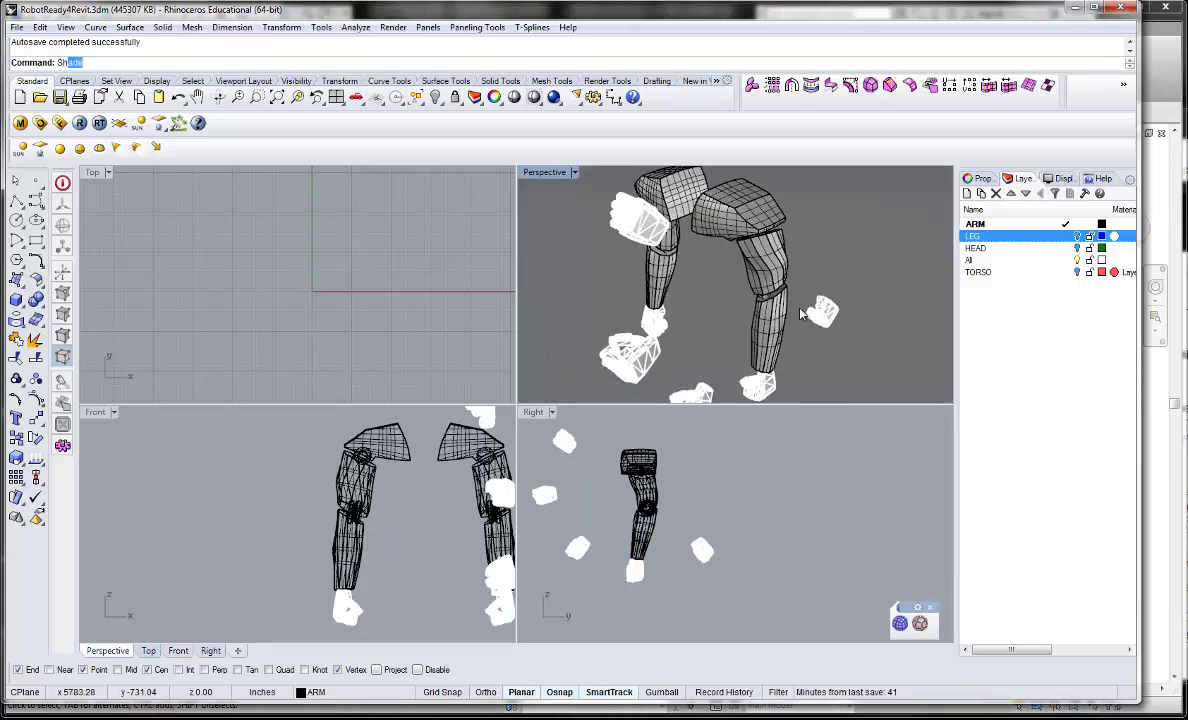
key(Return)
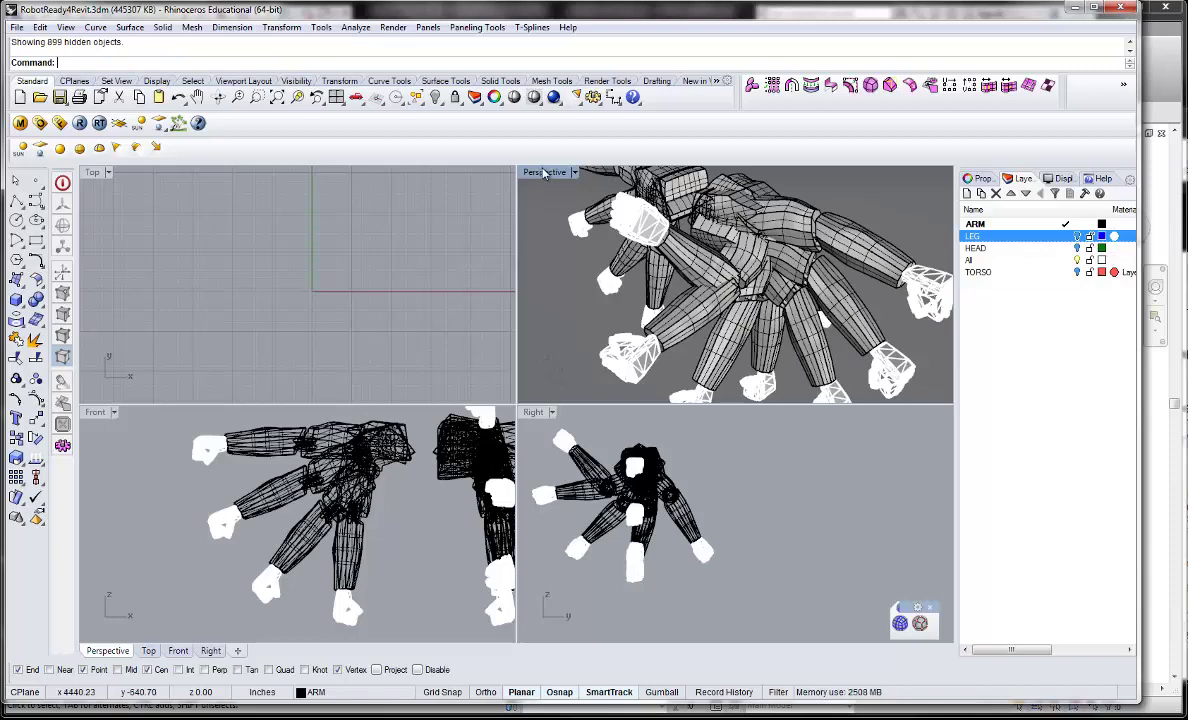
Maximize the Perspective viewport and examine the fanned-out arm positions and hands from several angles.
double_click(544, 172)
scroll(559, 363, down, 4)
right_drag(559, 363, 353, 307)
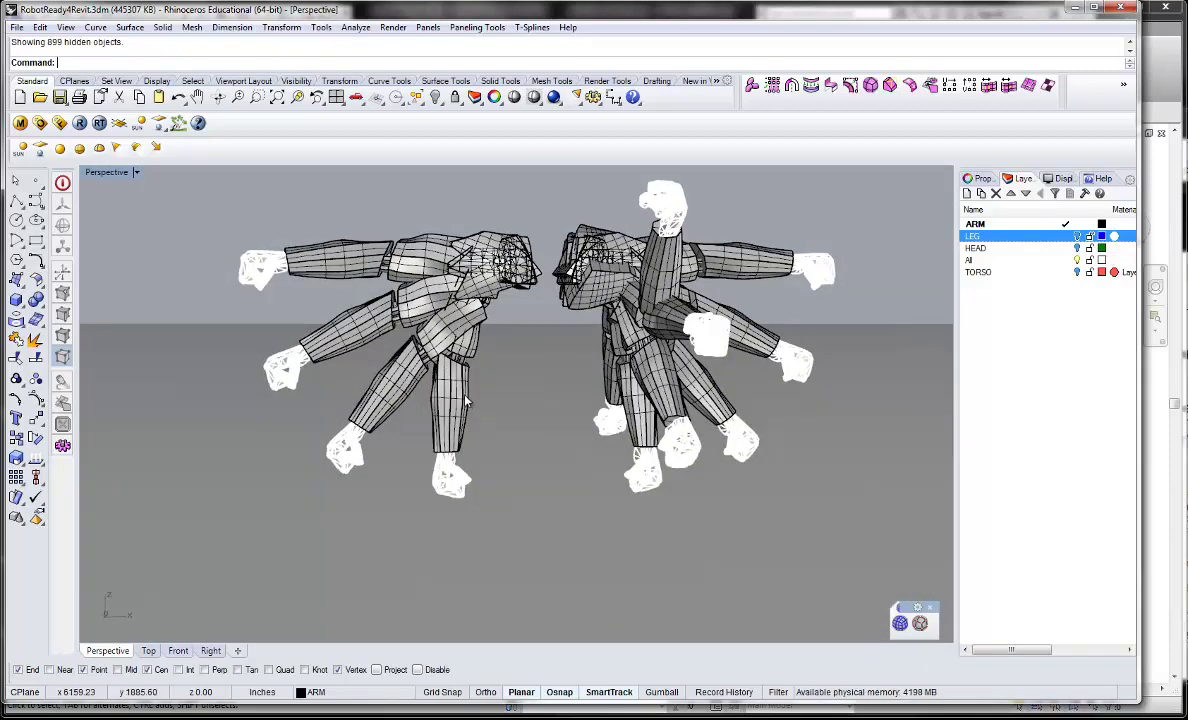
right_drag(520, 300, 388, 425)
scroll(468, 380, up, 3)
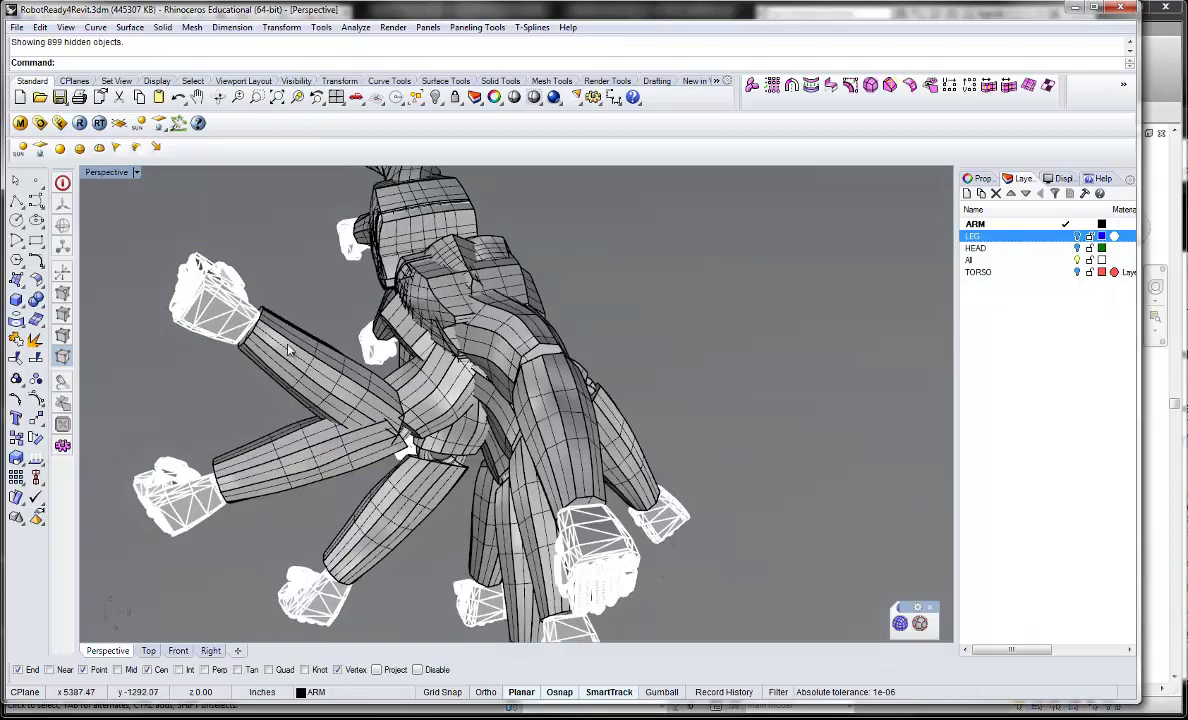
right_drag(275, 360, 322, 370)
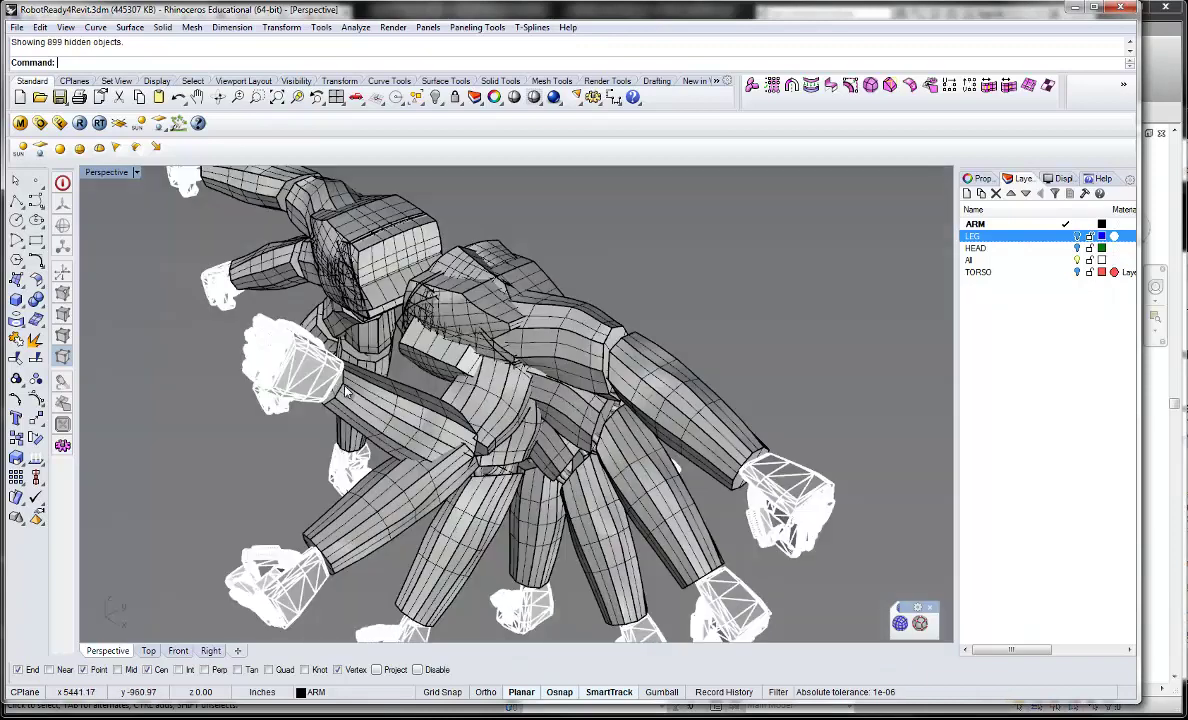
right_drag(315, 425, 486, 236)
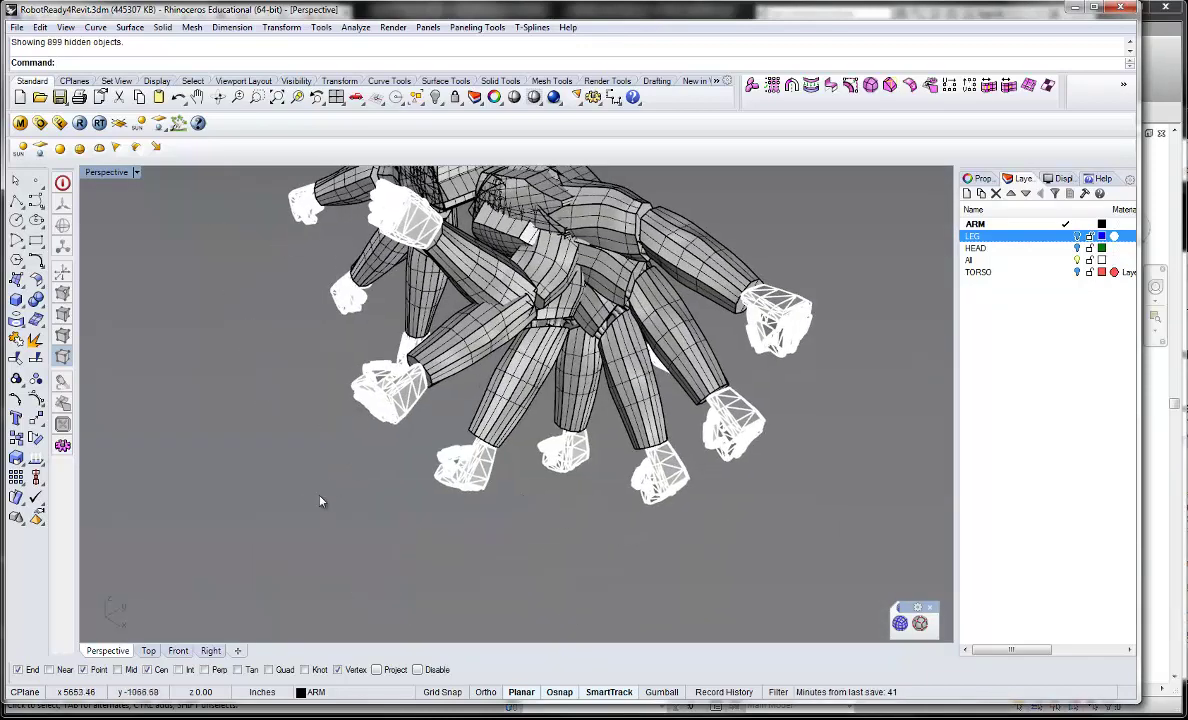
right_drag(405, 572, 532, 254)
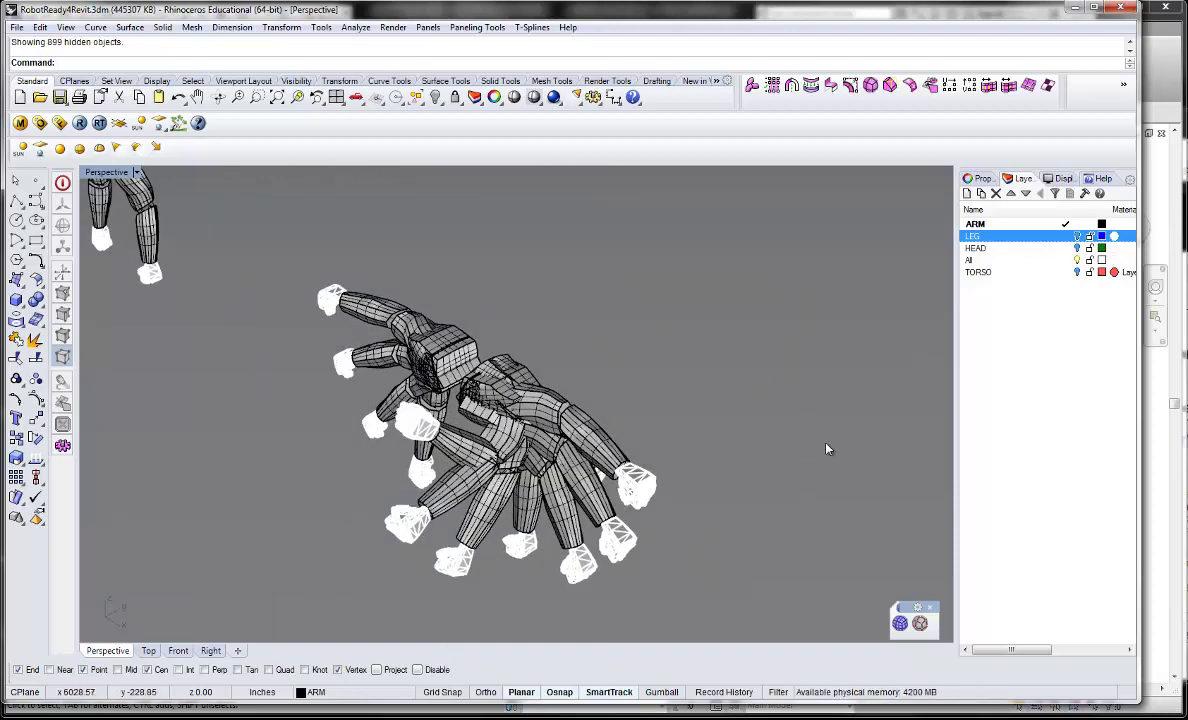
Switch to Revit and bring up the Left elevation of the RightArmMoving.rfa family.
click(1174, 66)
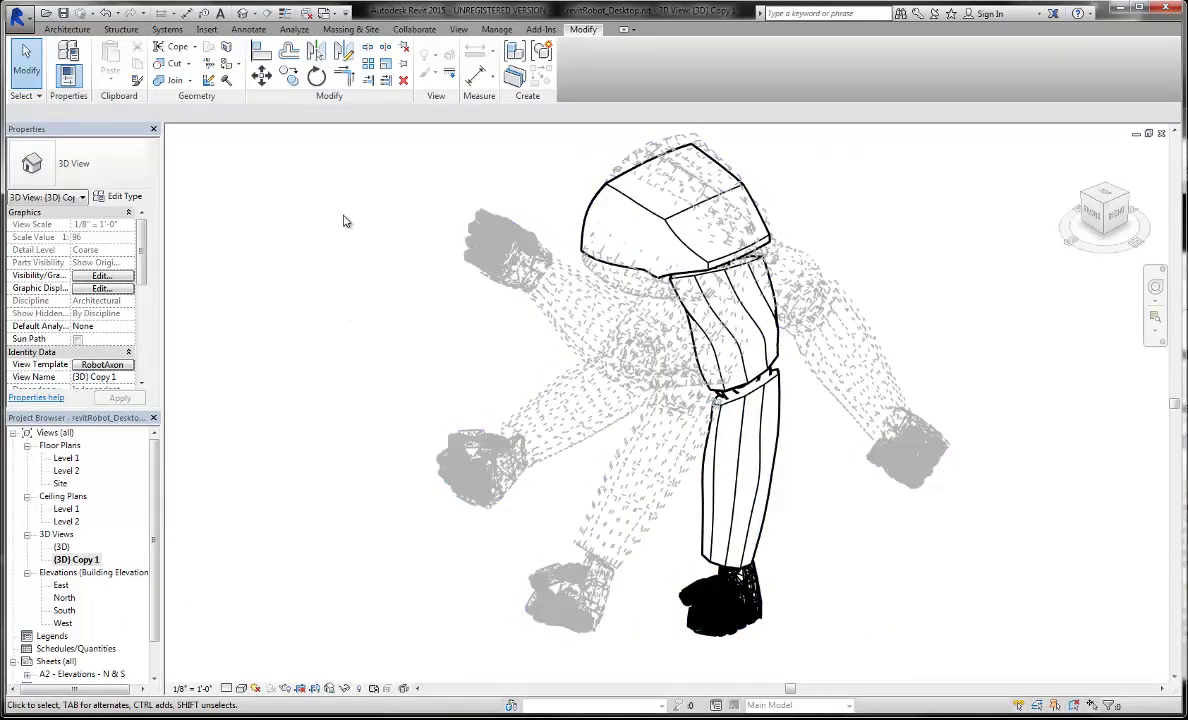
click(334, 16)
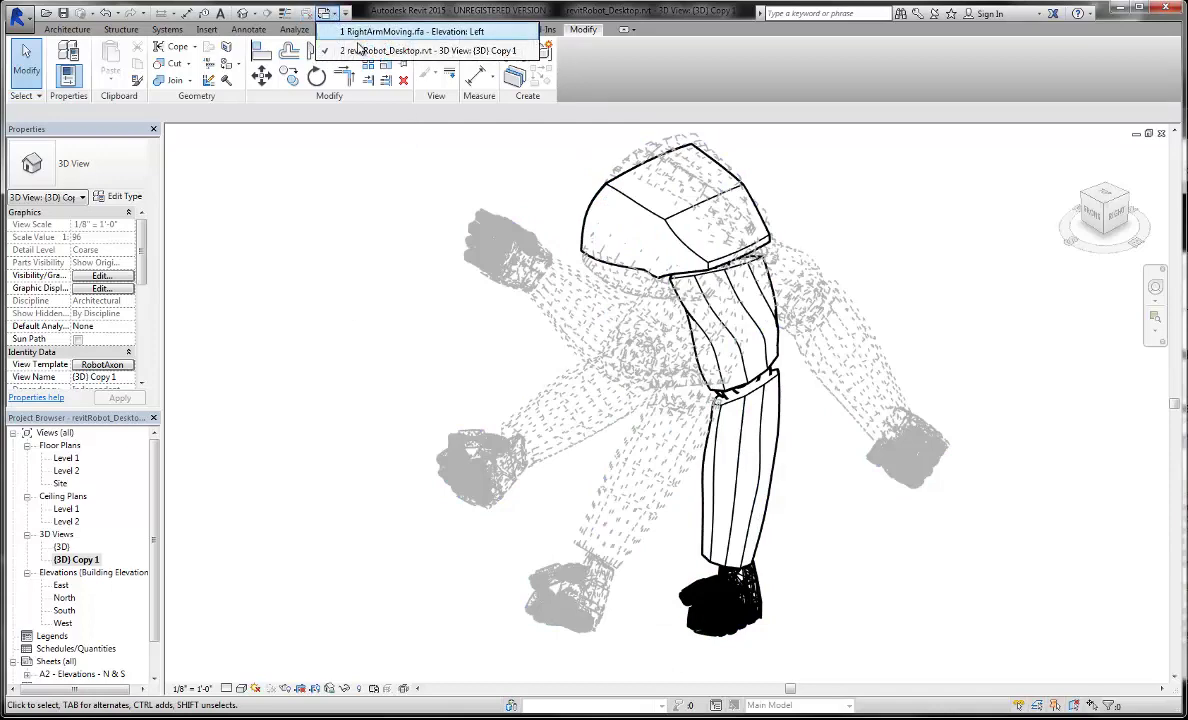
click(379, 33)
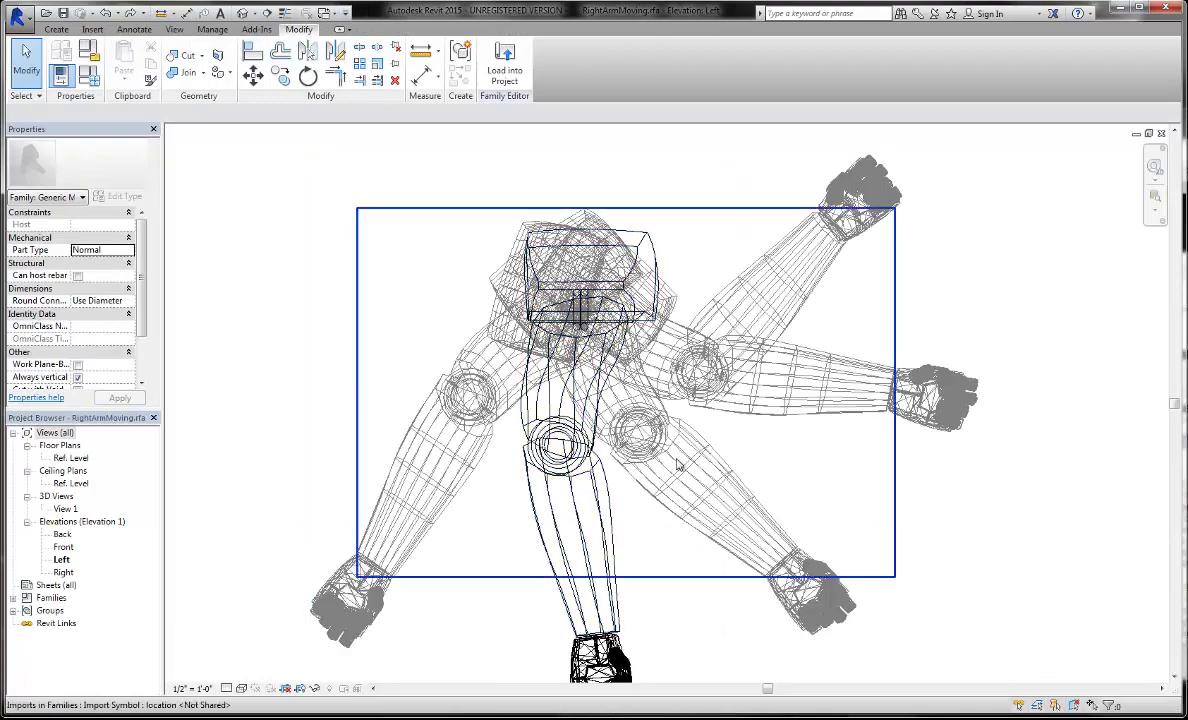
scroll(636, 605, down, 2)
scroll(655, 607, up, 2)
middle_drag(672, 457, 618, 469)
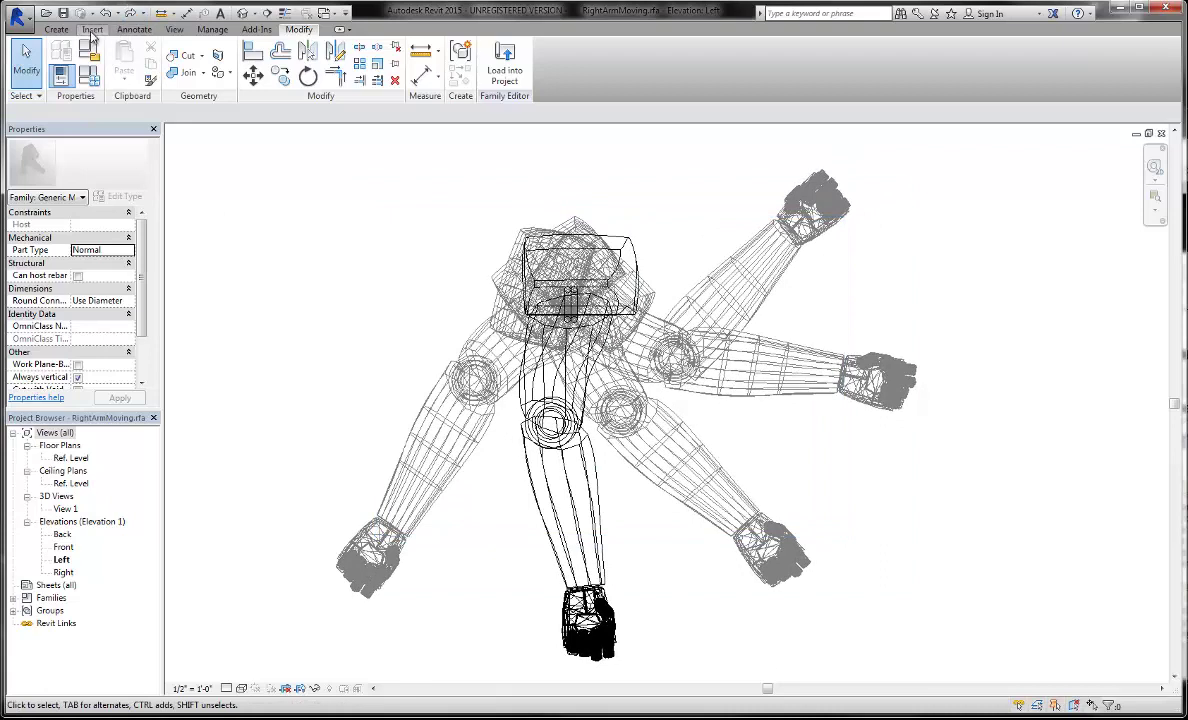
Inspect the moving hands, the moving arms, the stationary hand and the solid arm by selecting each, finishing with the stationary hand and arm together.
click(212, 29)
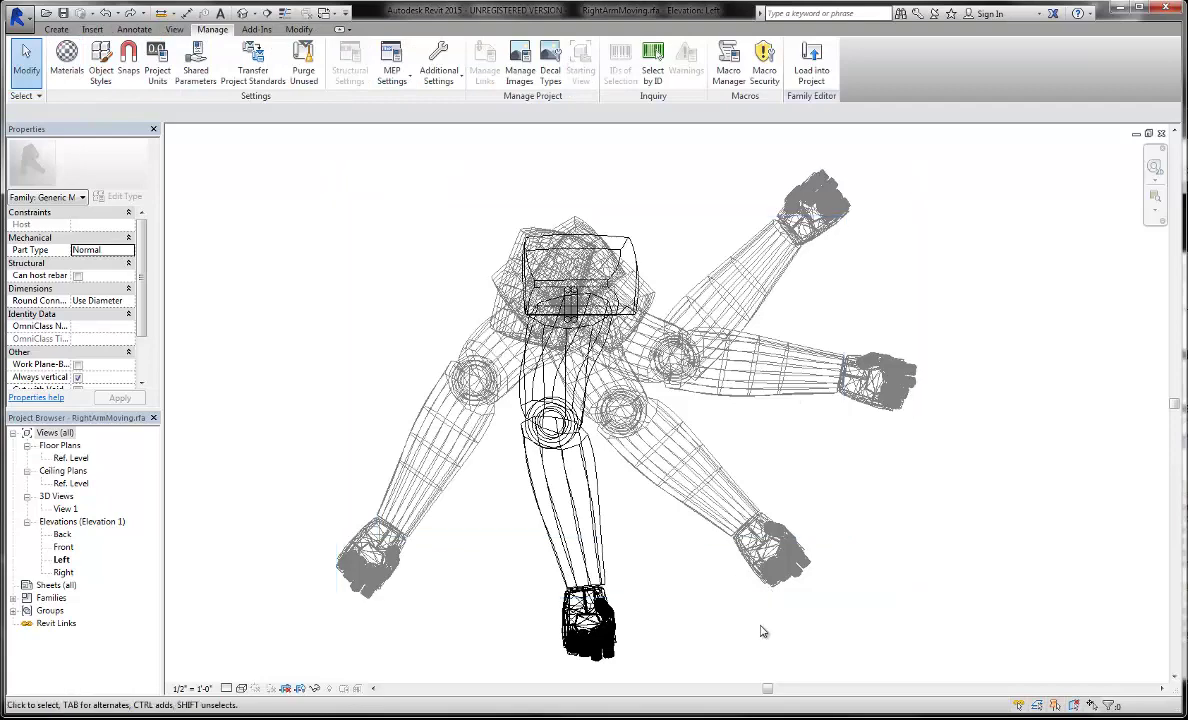
click(790, 578)
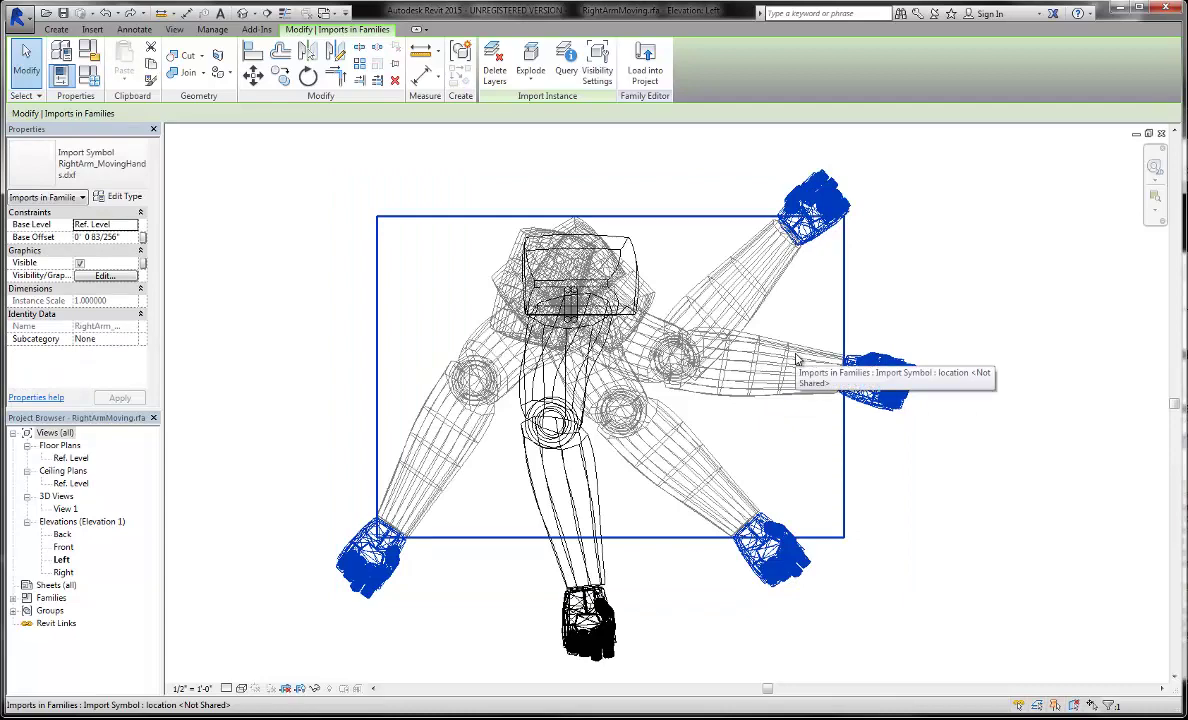
click(728, 356)
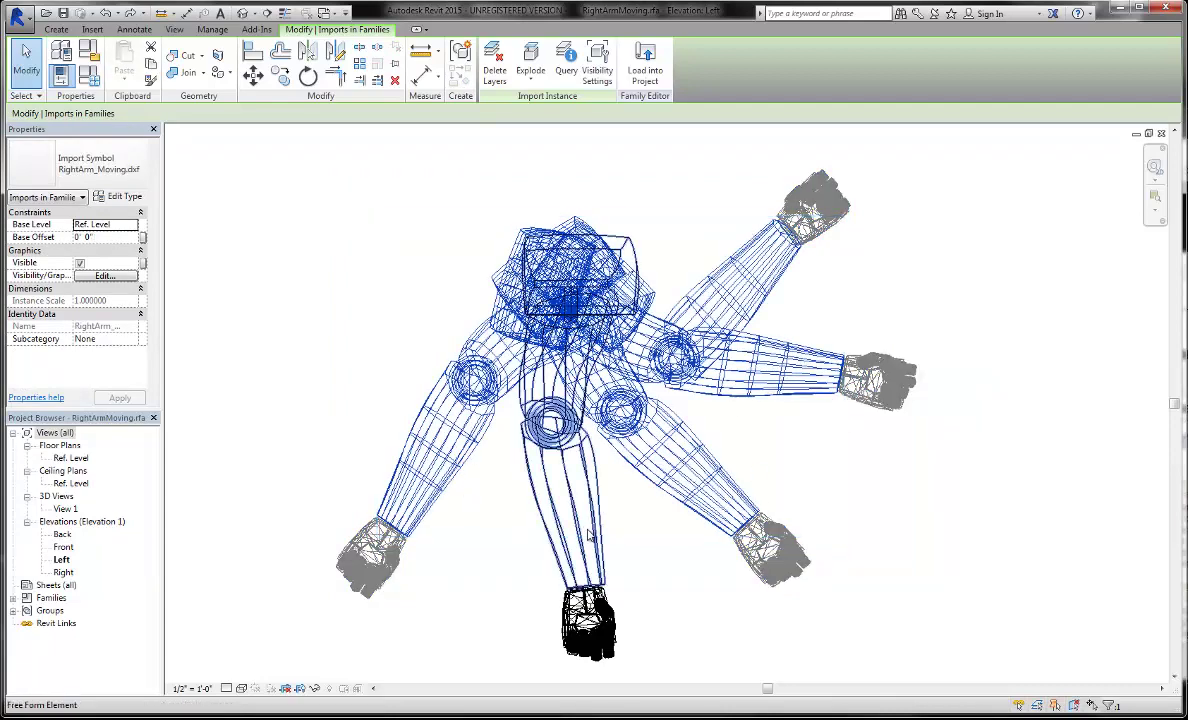
click(603, 658)
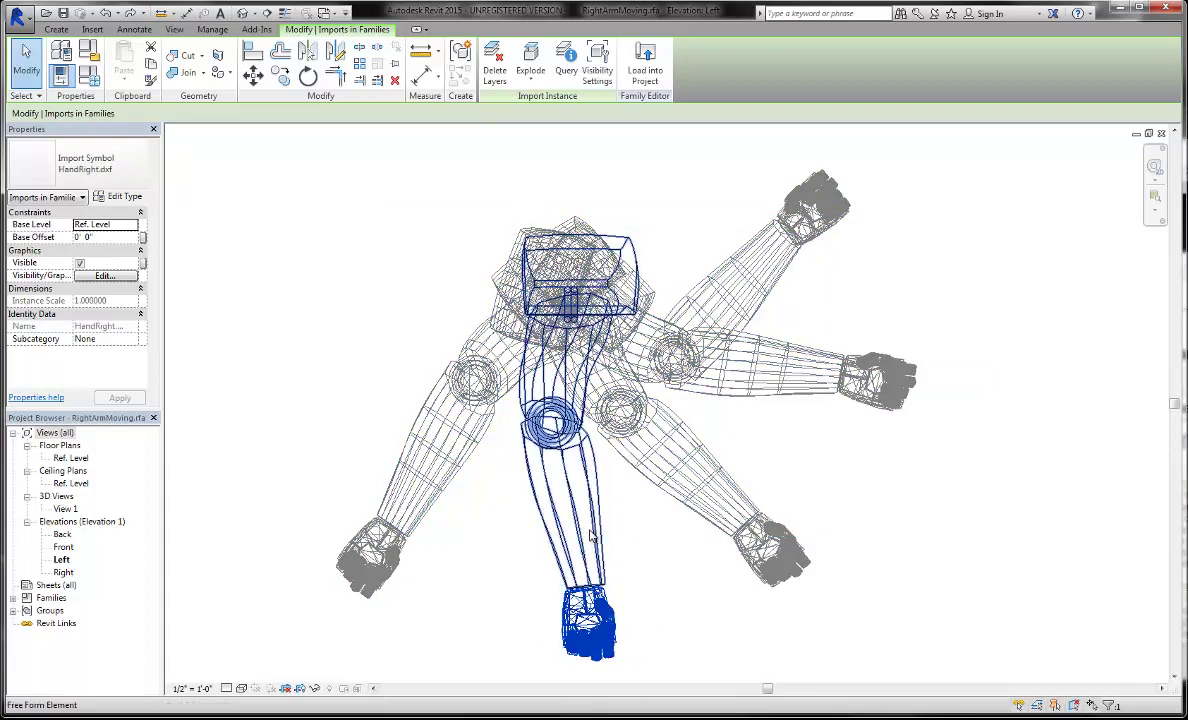
click(549, 498)
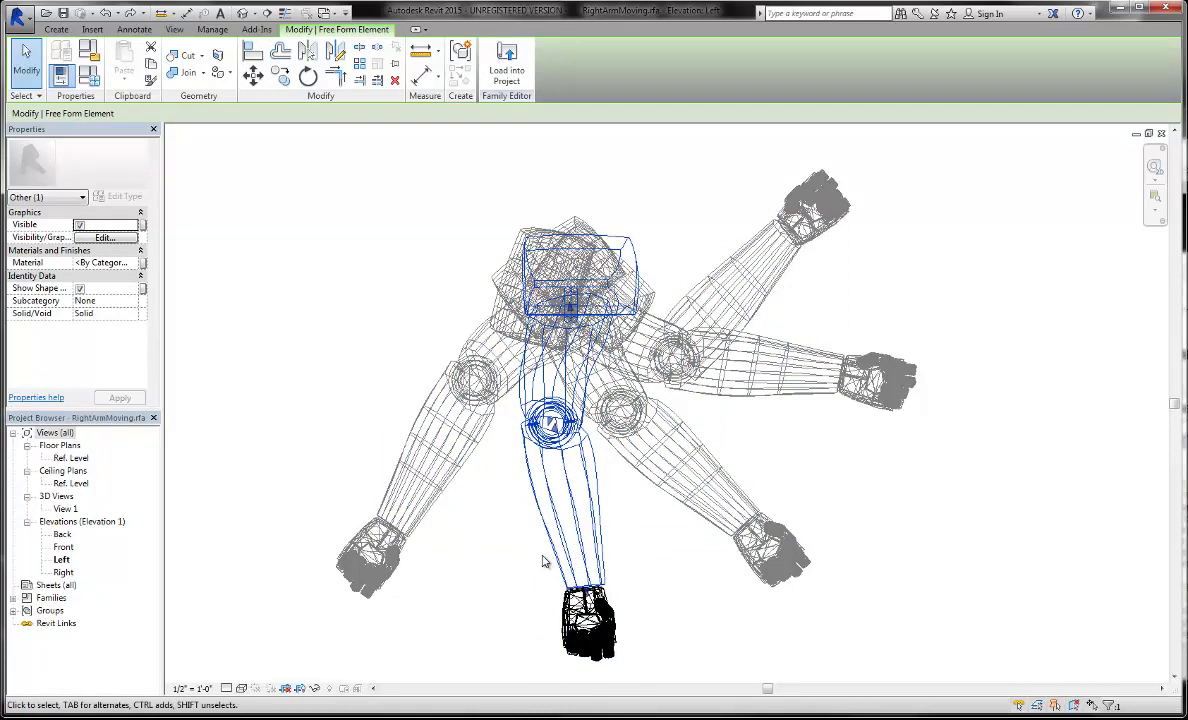
click(563, 615)
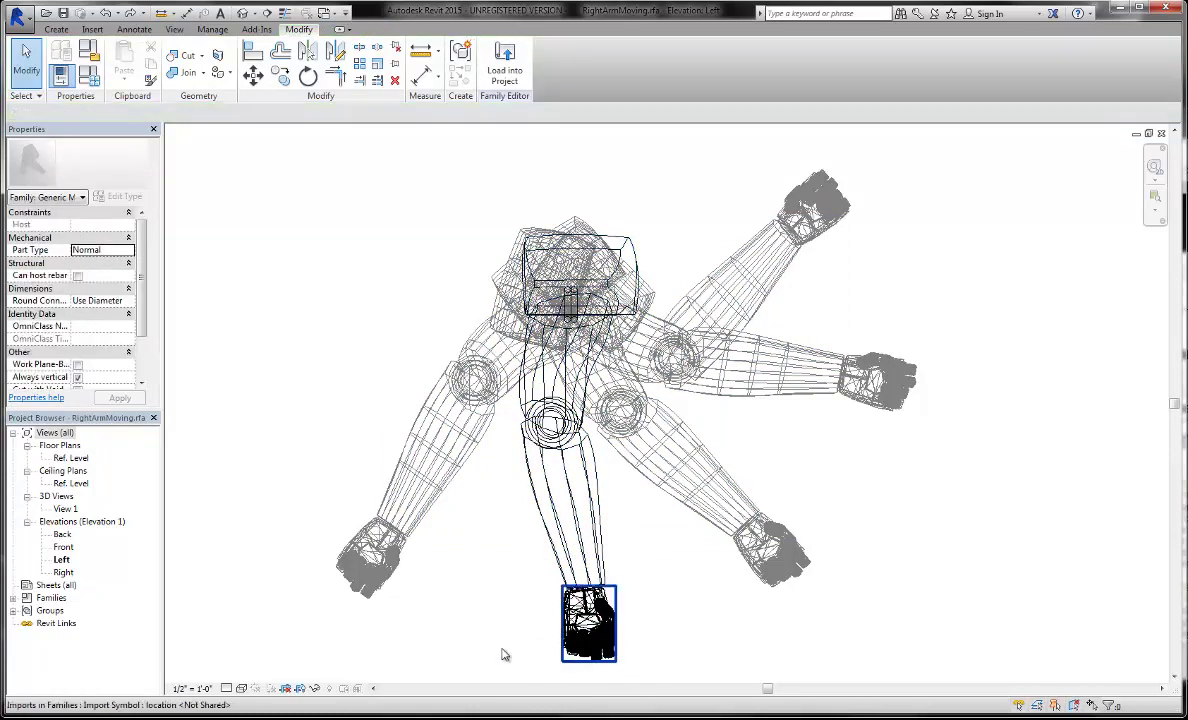
click(545, 614)
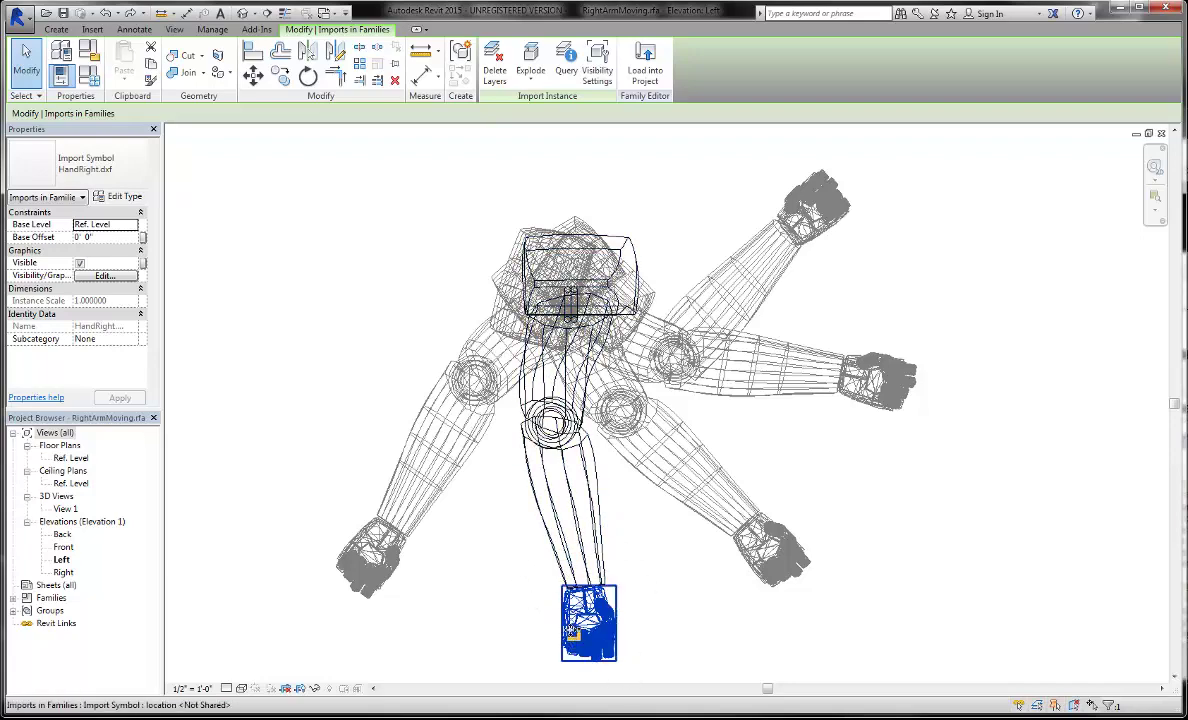
ctrl+click(587, 573)
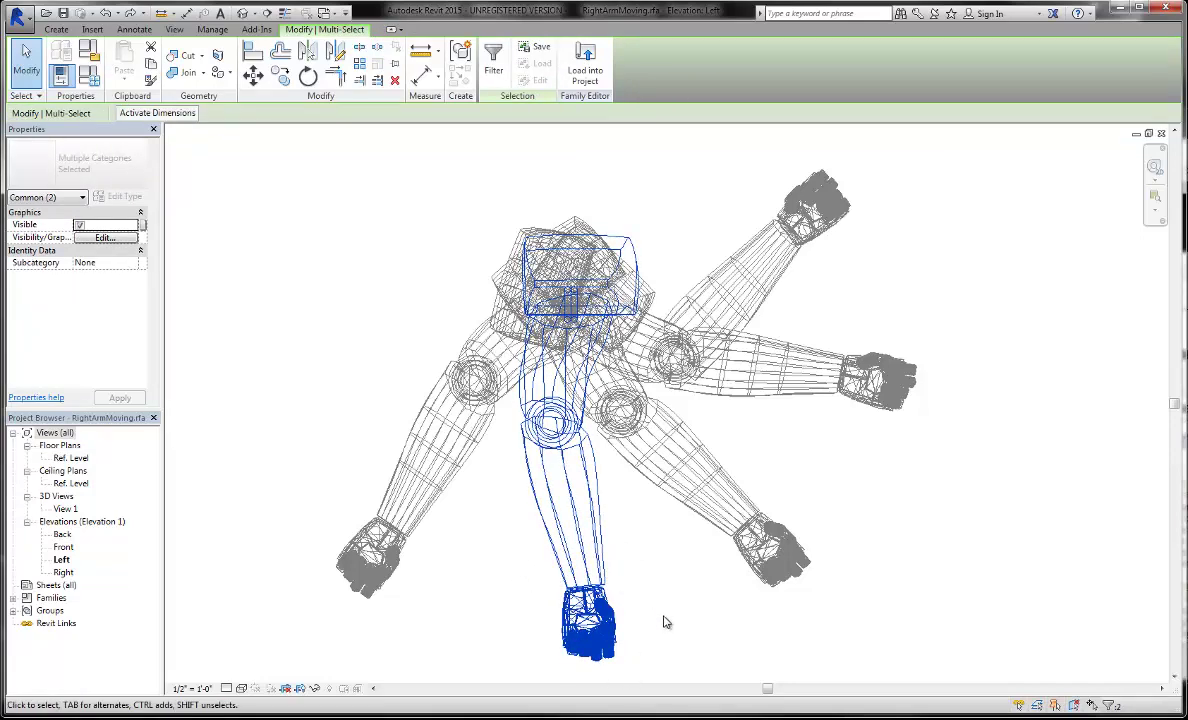
click(509, 634)
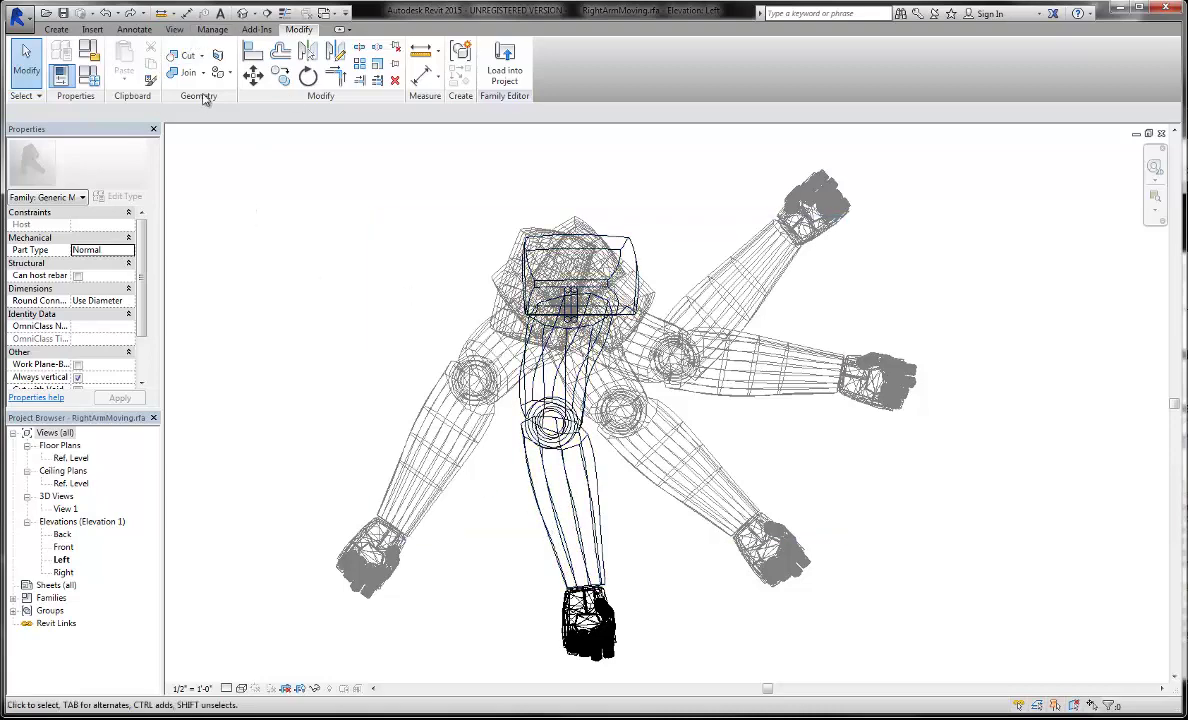
Open the Object Styles for imported objects and move the dialog clear of the arm drawing.
click(208, 30)
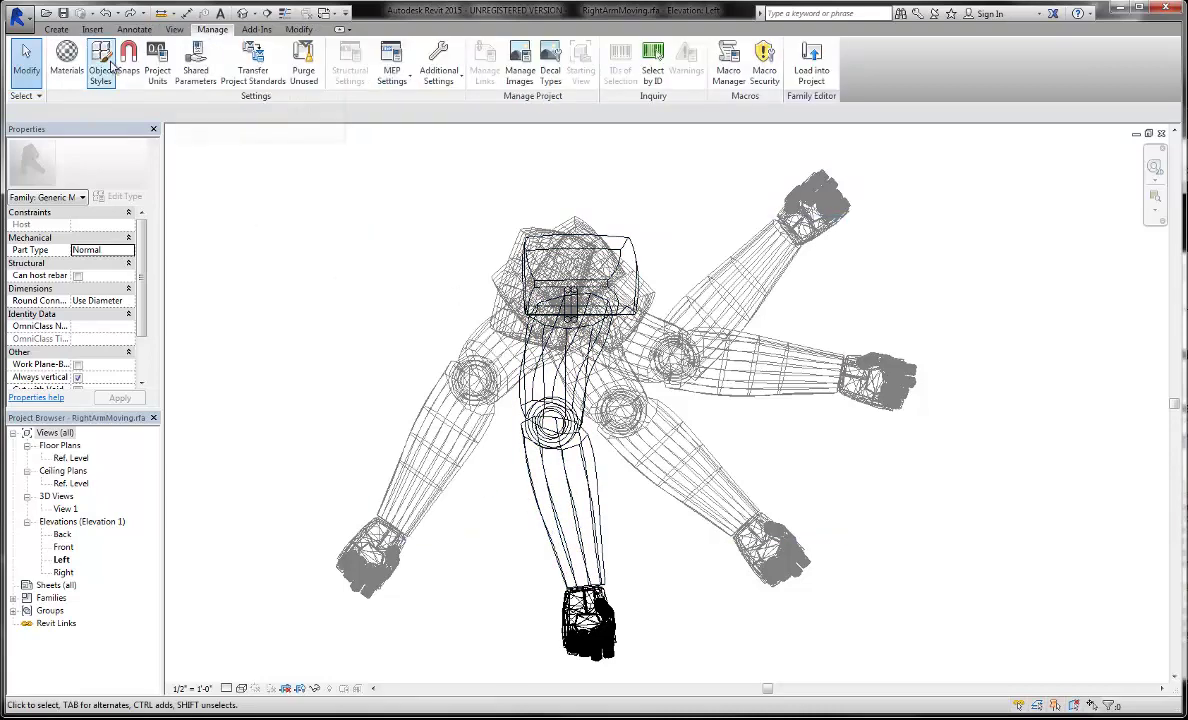
click(108, 66)
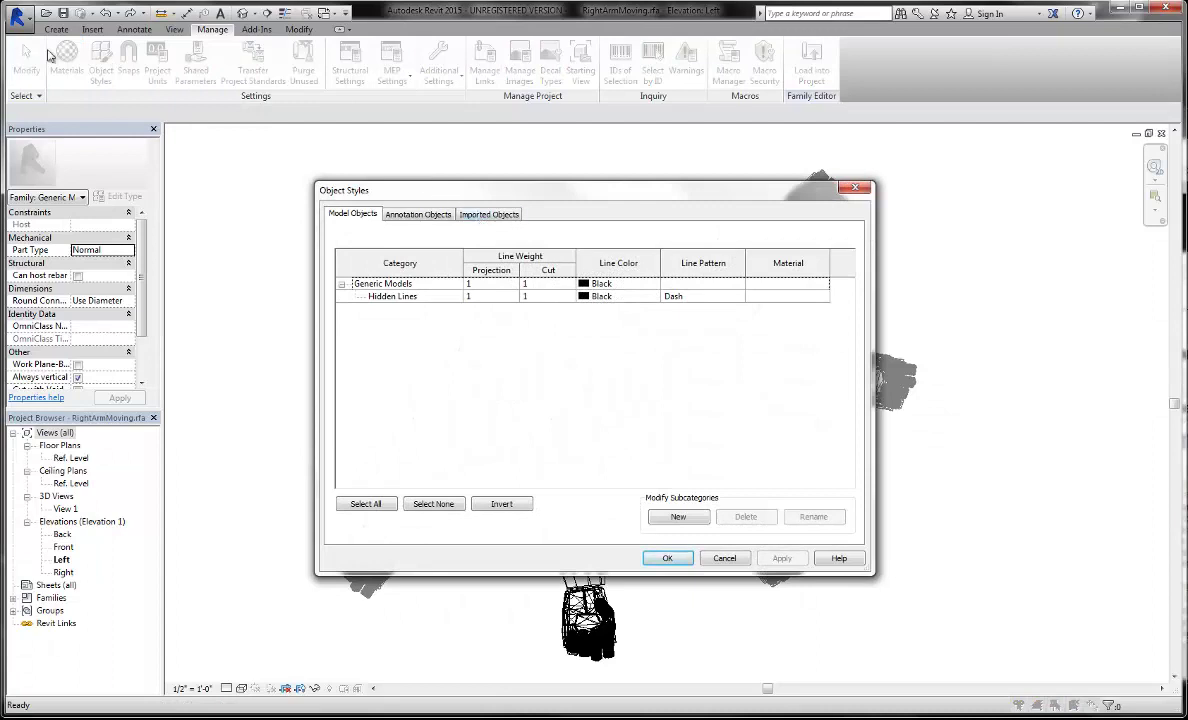
click(462, 212)
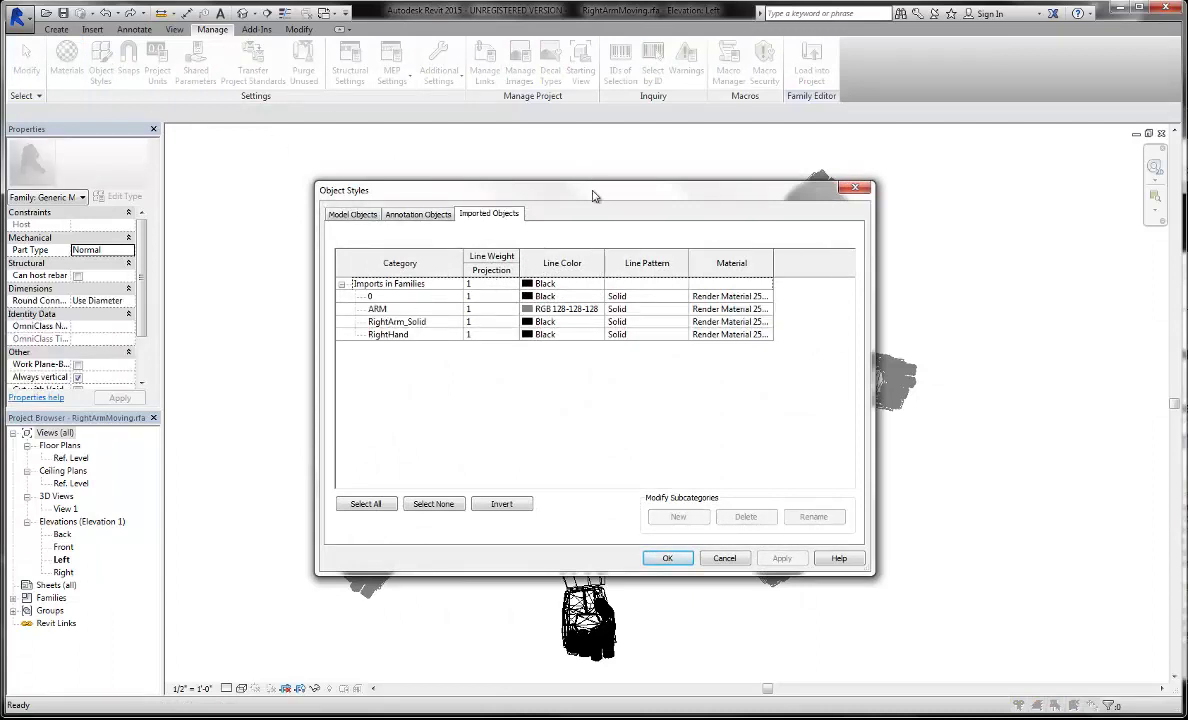
drag(592, 196, 857, 73)
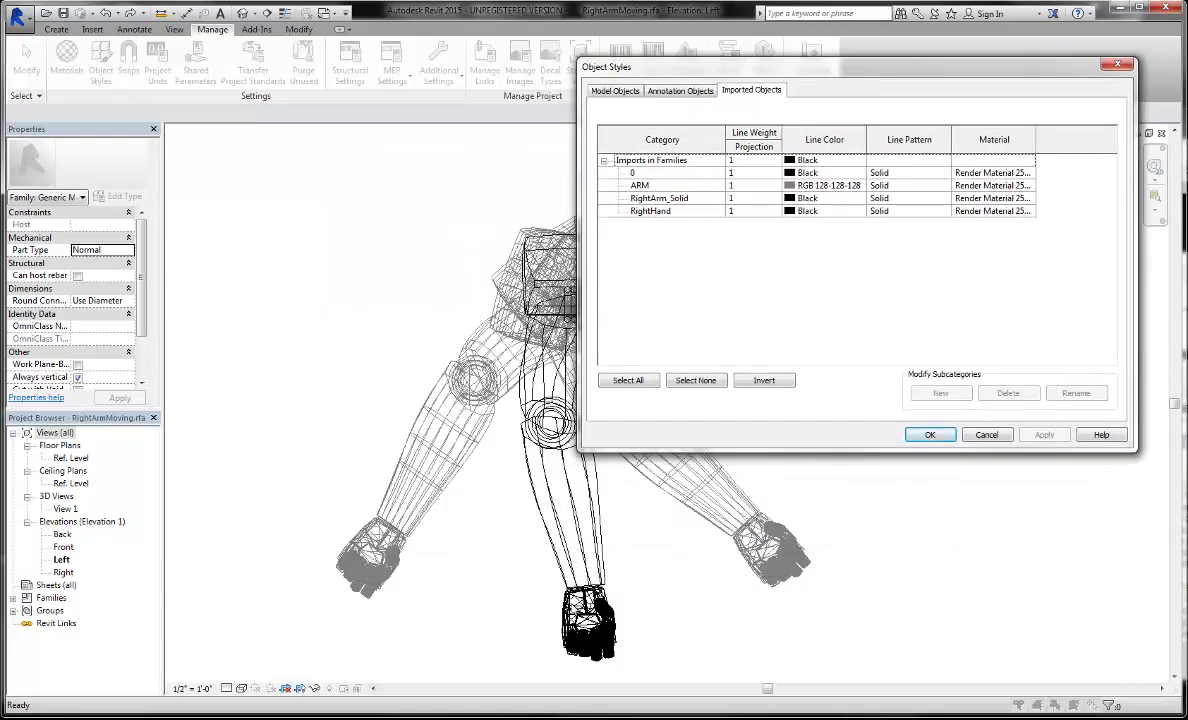
Review the line settings of the ARM, RightArm_Solid and RightHand import categories, and close Object Styles without changes.
click(830, 186)
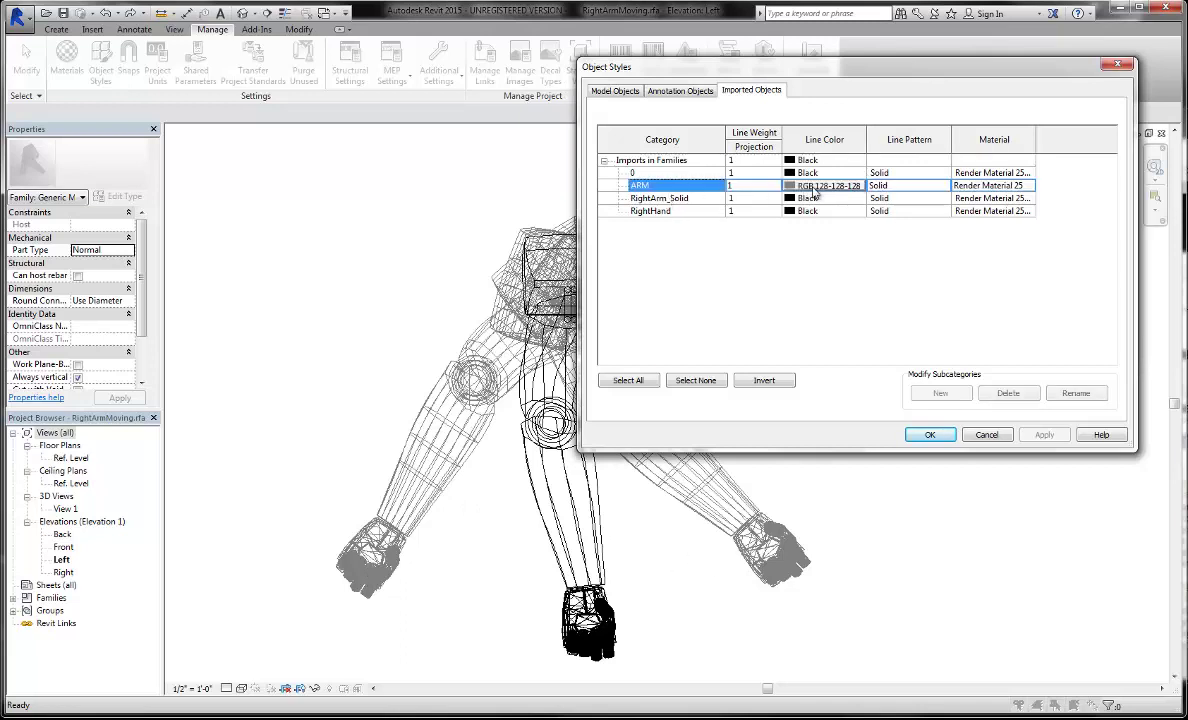
click(668, 199)
click(659, 211)
click(660, 199)
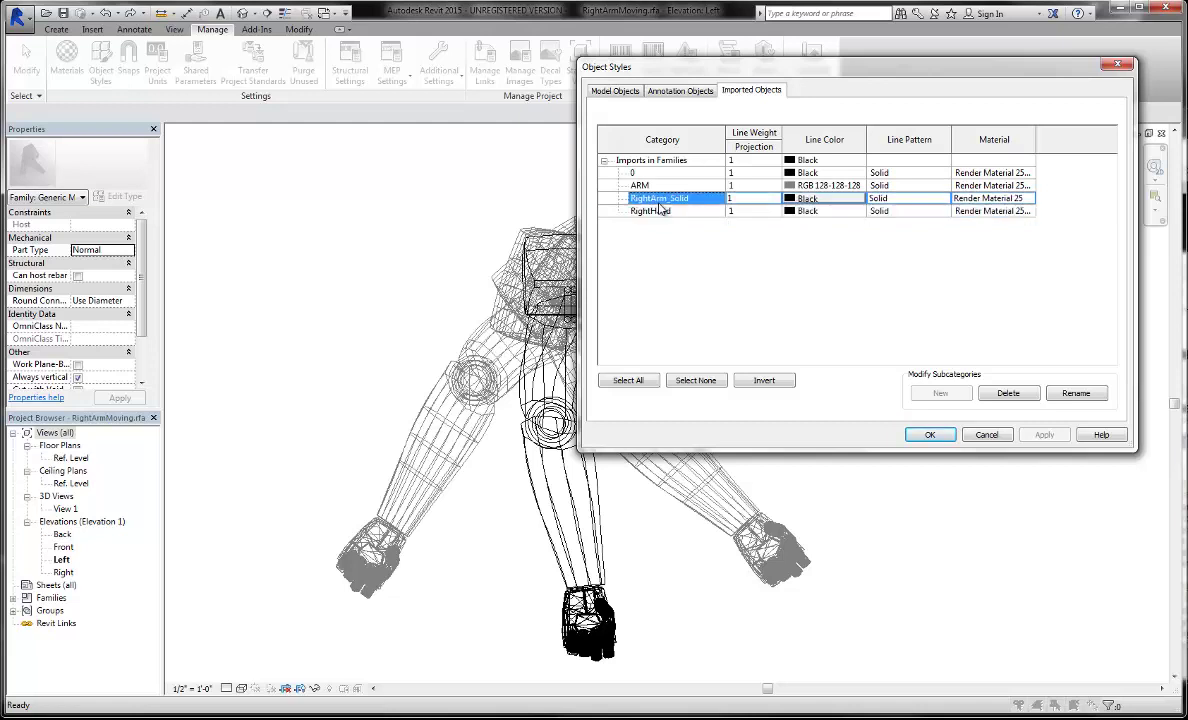
click(659, 212)
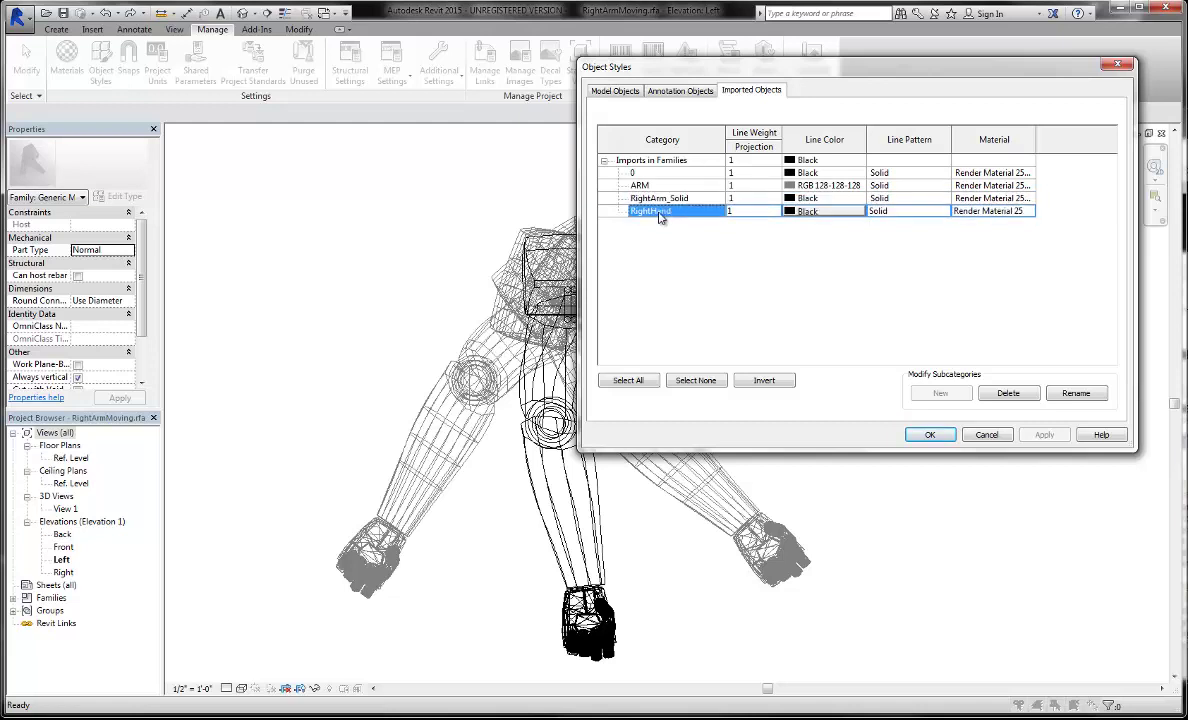
click(658, 199)
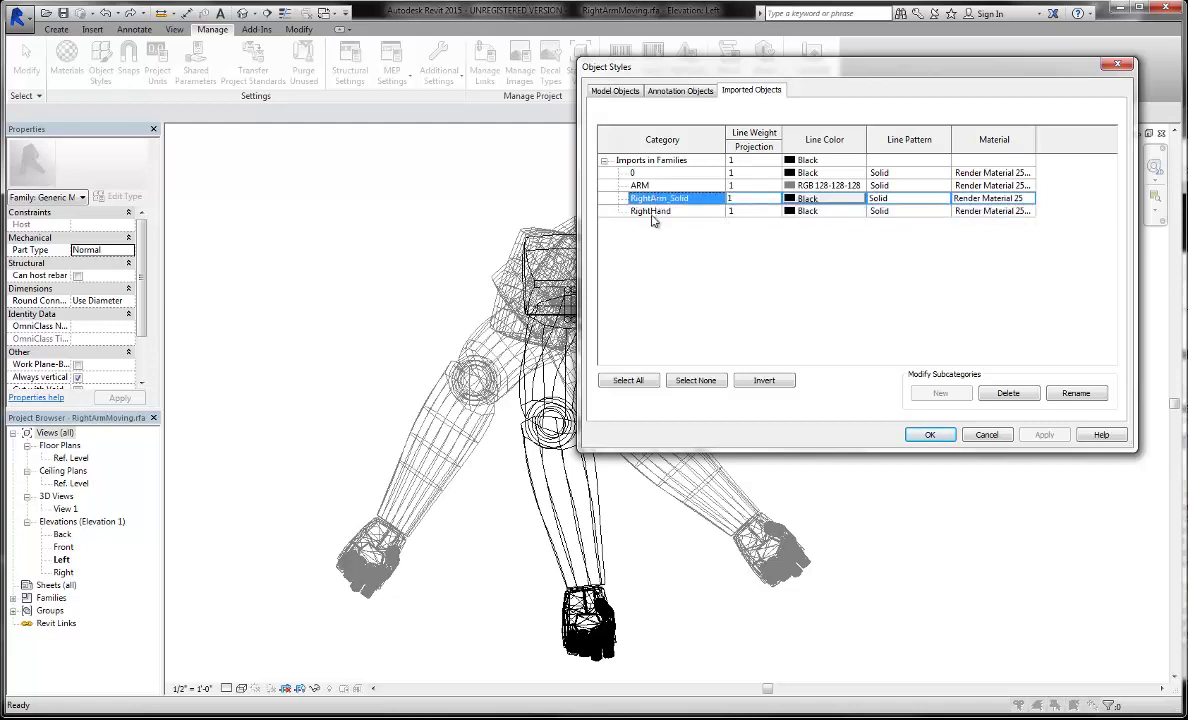
click(652, 212)
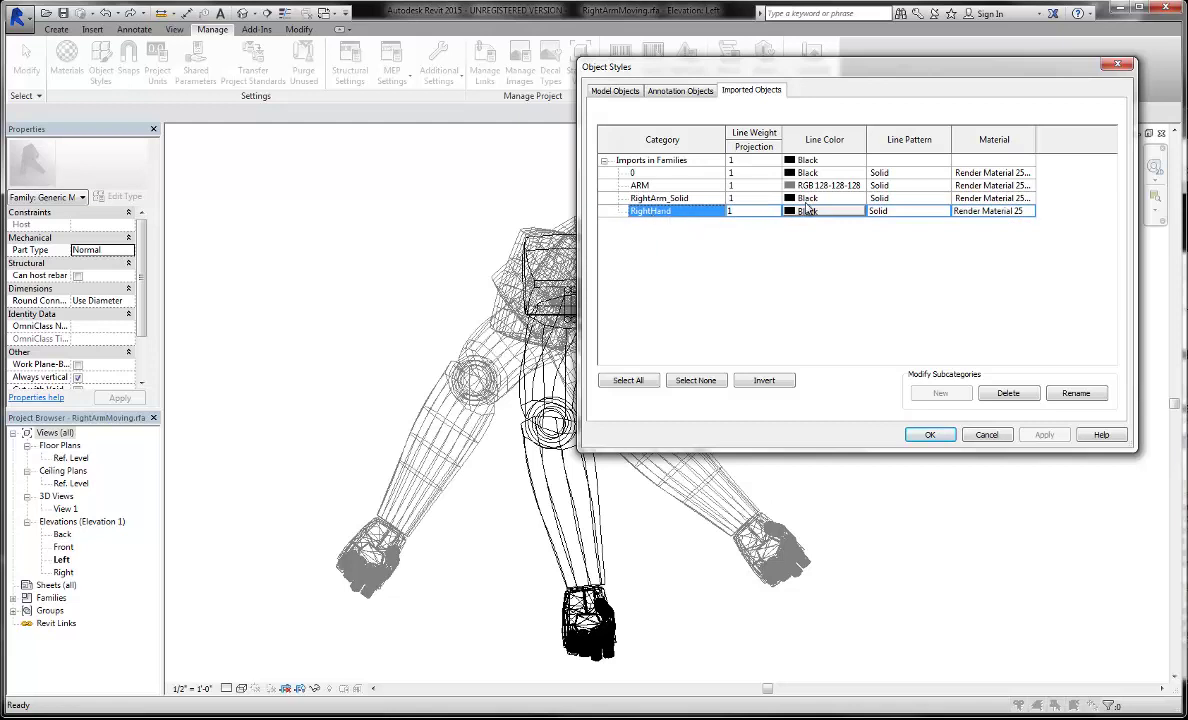
click(647, 199)
click(659, 210)
click(676, 200)
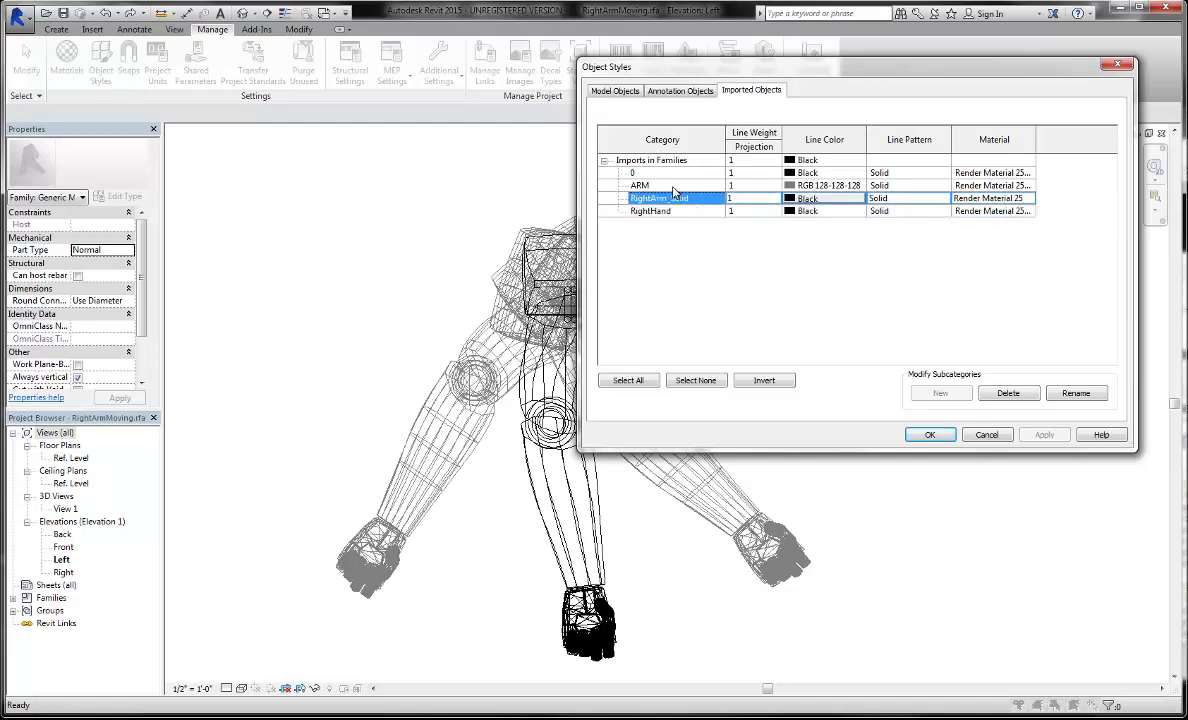
click(666, 187)
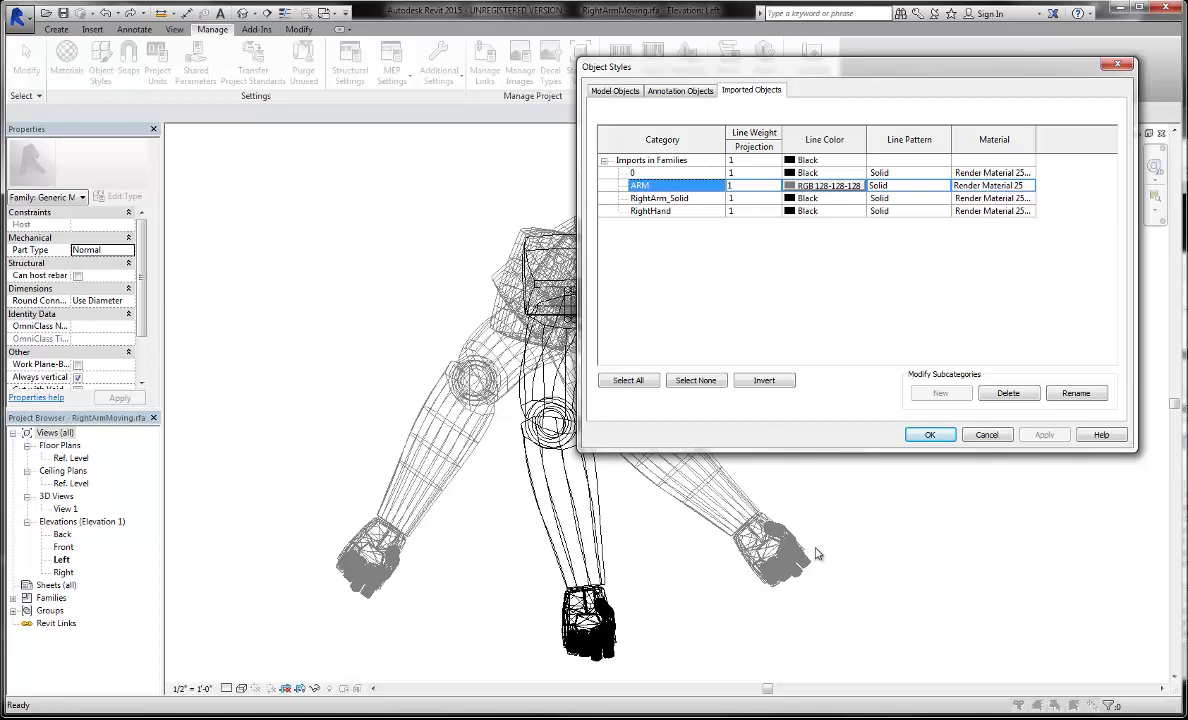
click(642, 211)
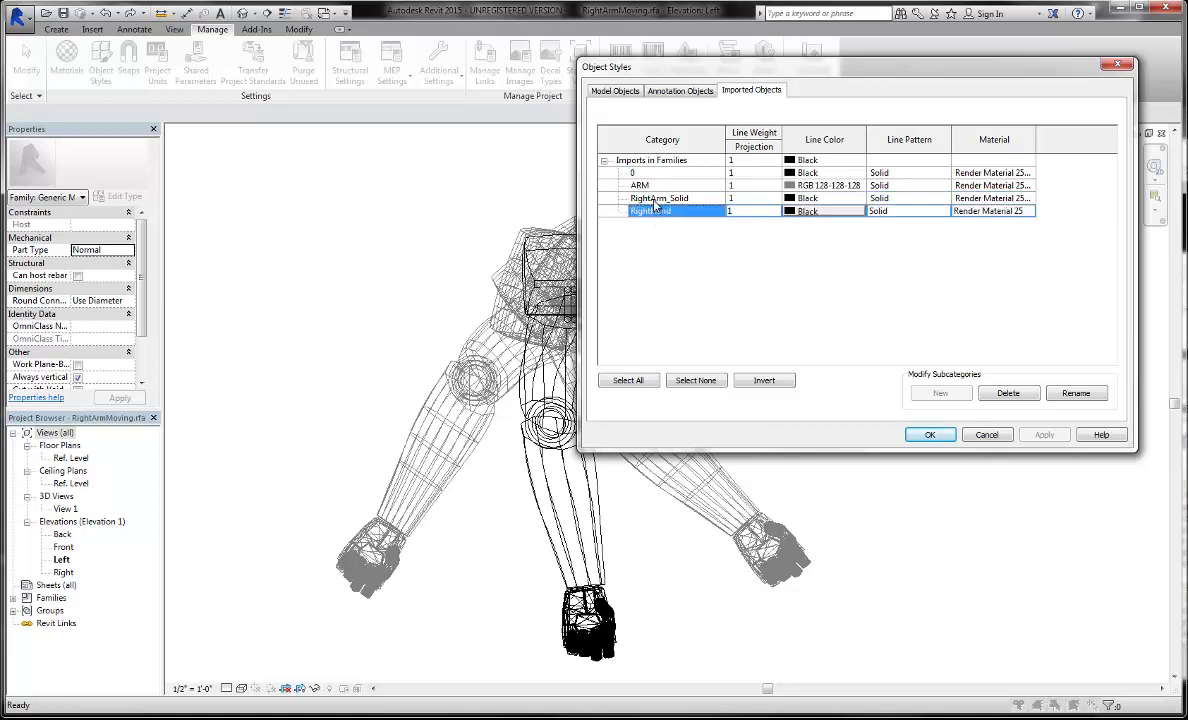
click(656, 197)
click(656, 187)
click(665, 212)
click(673, 187)
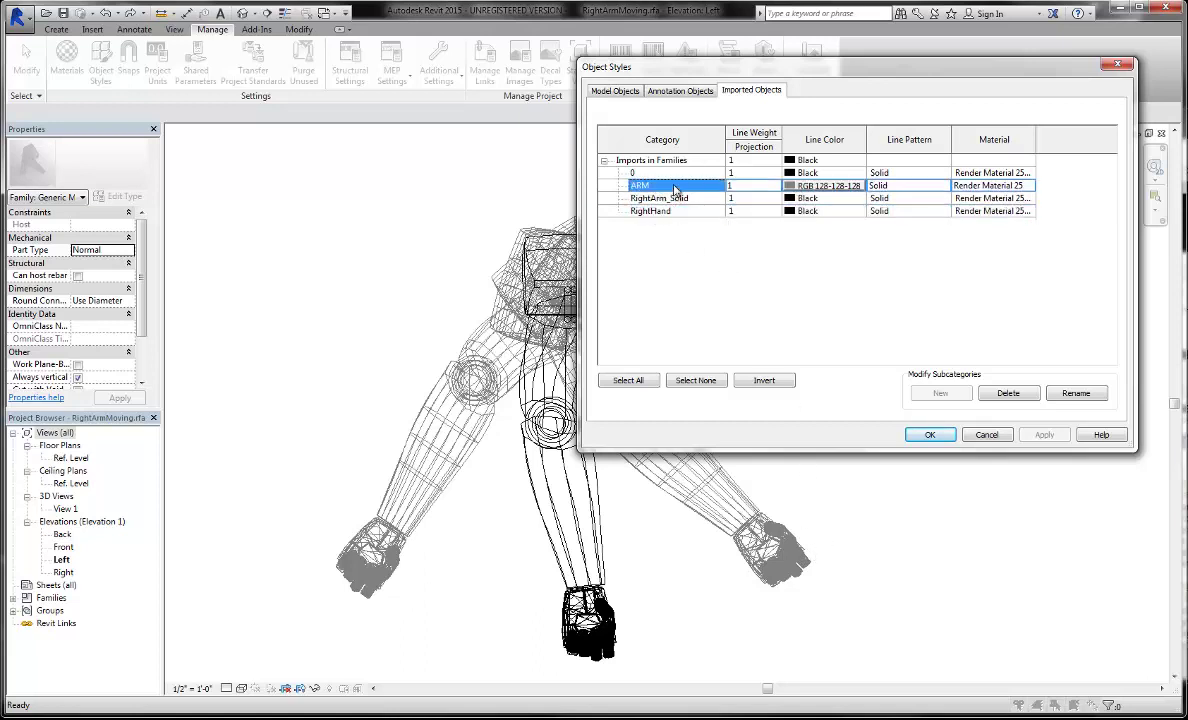
click(986, 435)
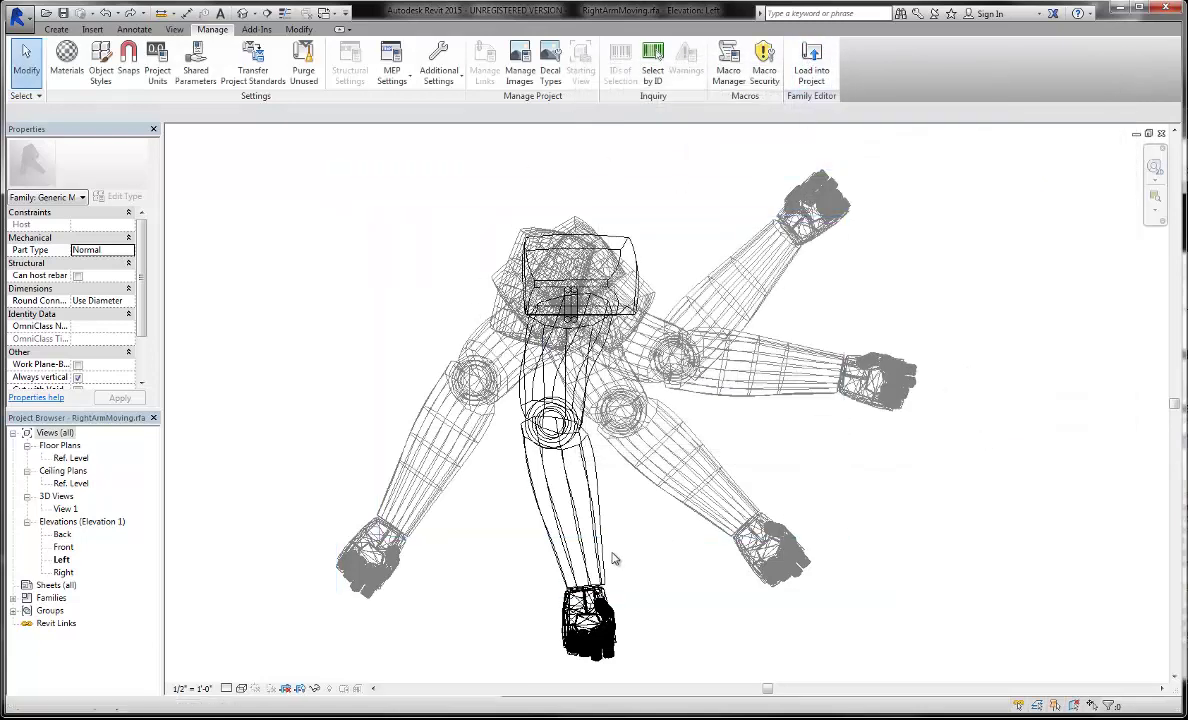
Start loading the RightArmMoving family into the revitRobot_Desktop project, cancel overwriting the existing version, and open the project's default 3D view.
click(820, 74)
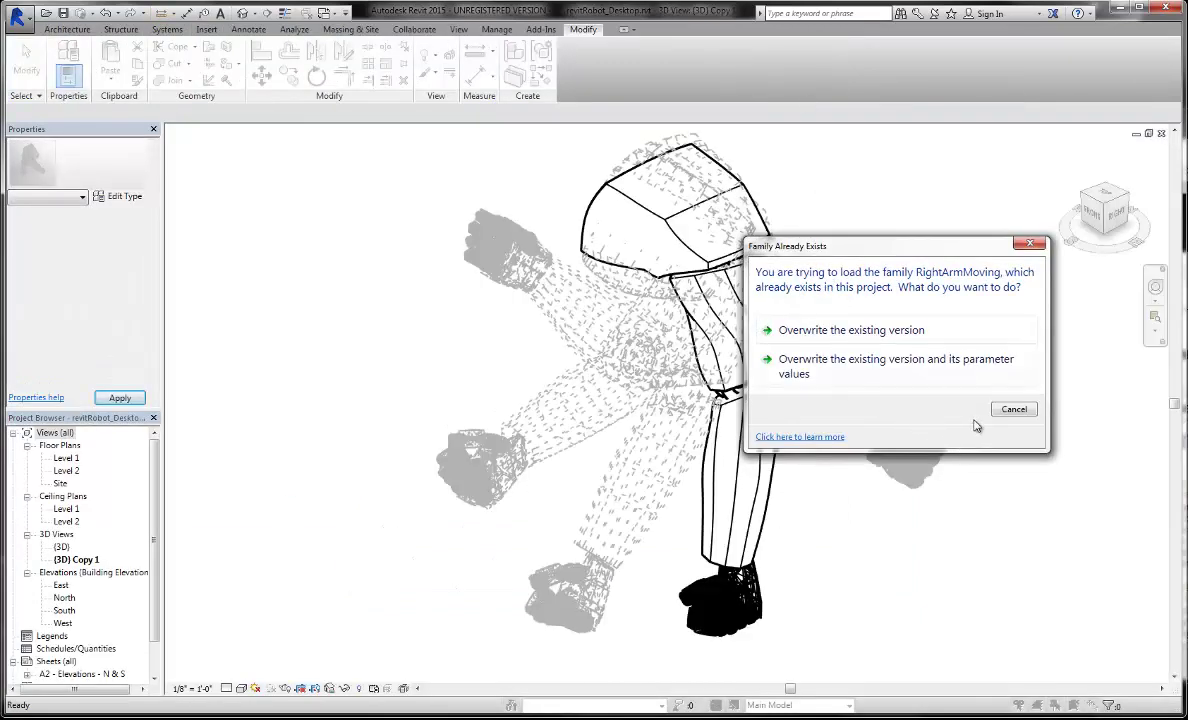
click(1013, 410)
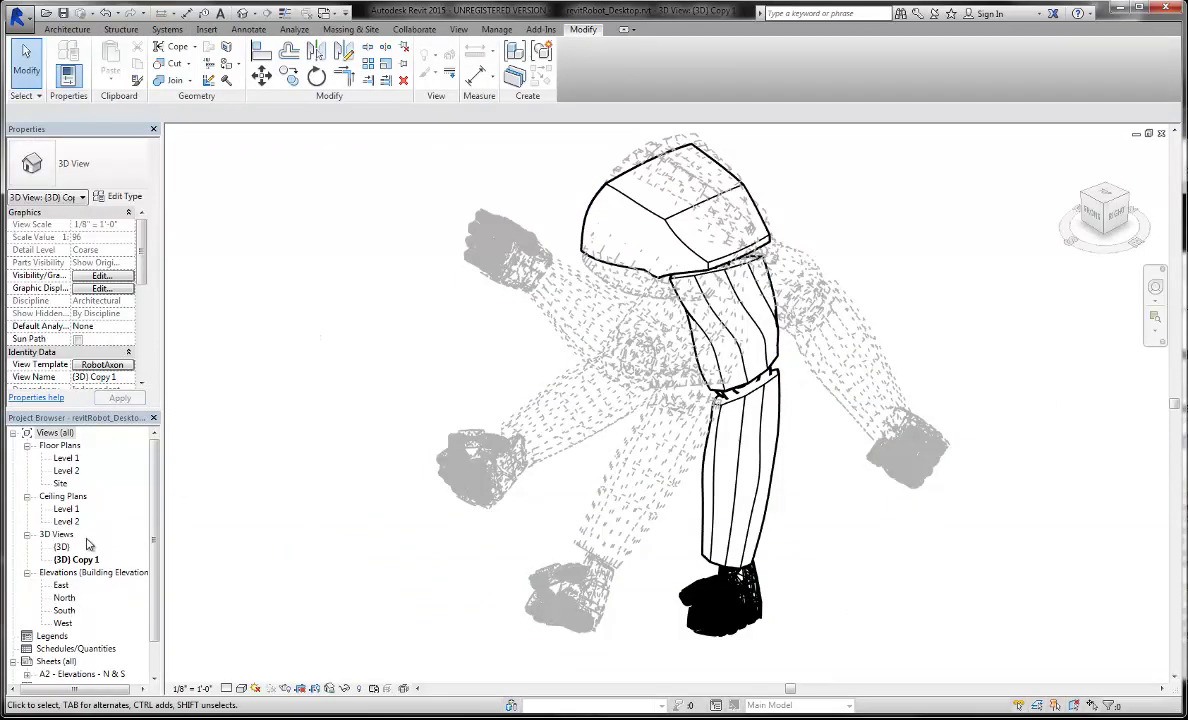
click(242, 13)
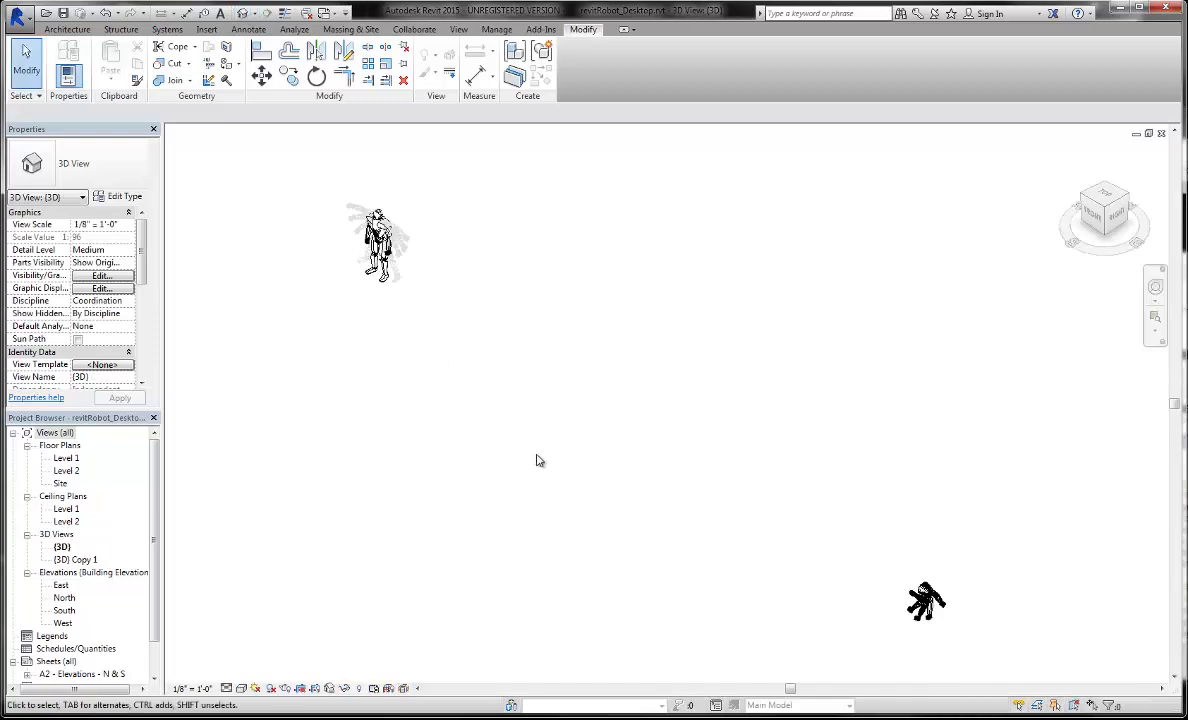
Compare the {3D} Copy 1 view with the default {3D} view, finishing in the default view.
double_click(70, 560)
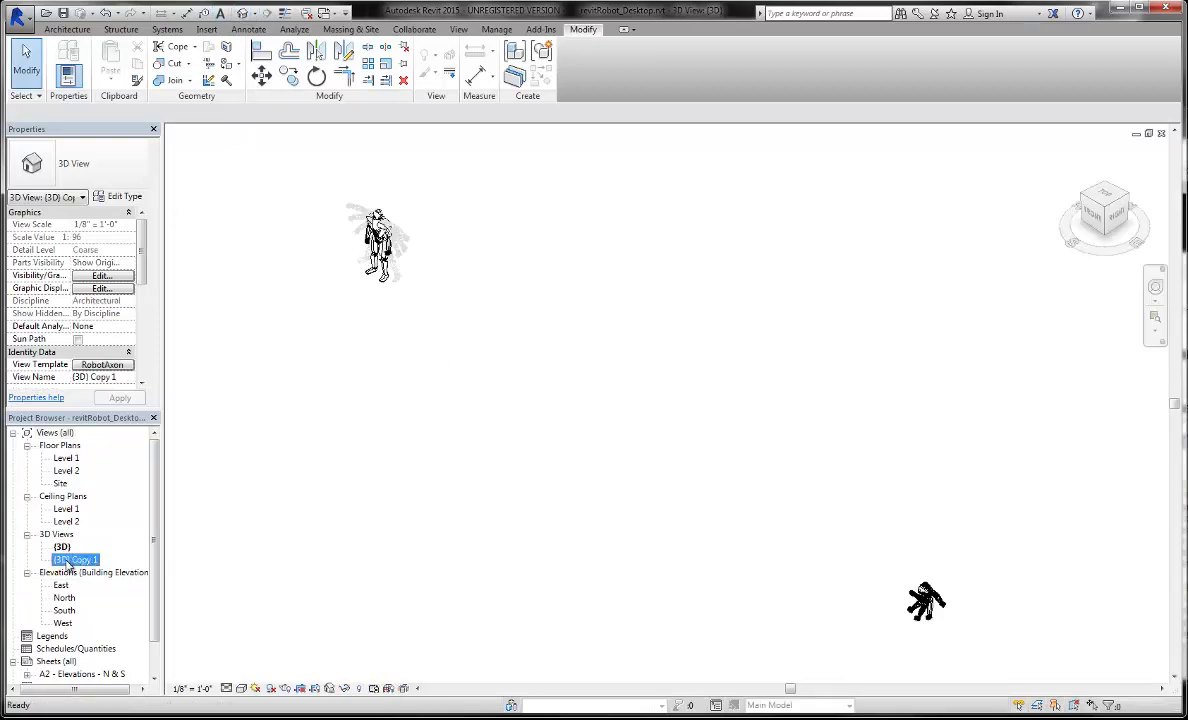
click(62, 548)
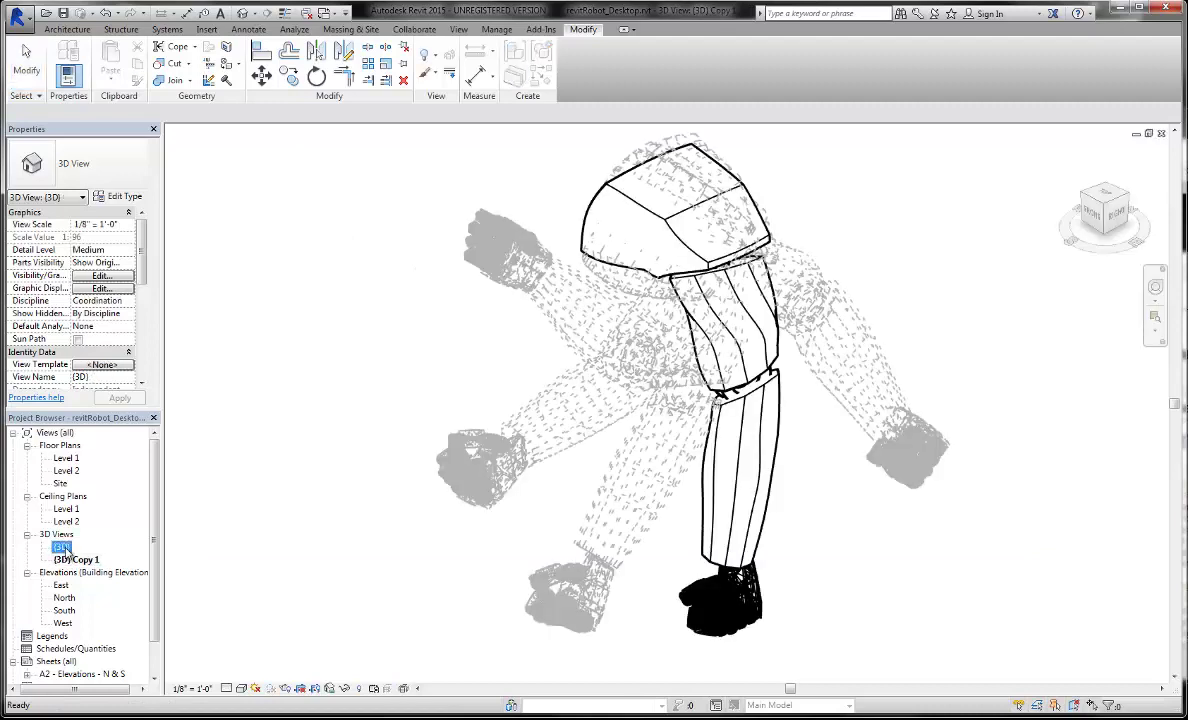
double_click(62, 548)
Duplicate the default {3D} view without detailing and frame the standalone robot arm in the copy.
right_click(63, 549)
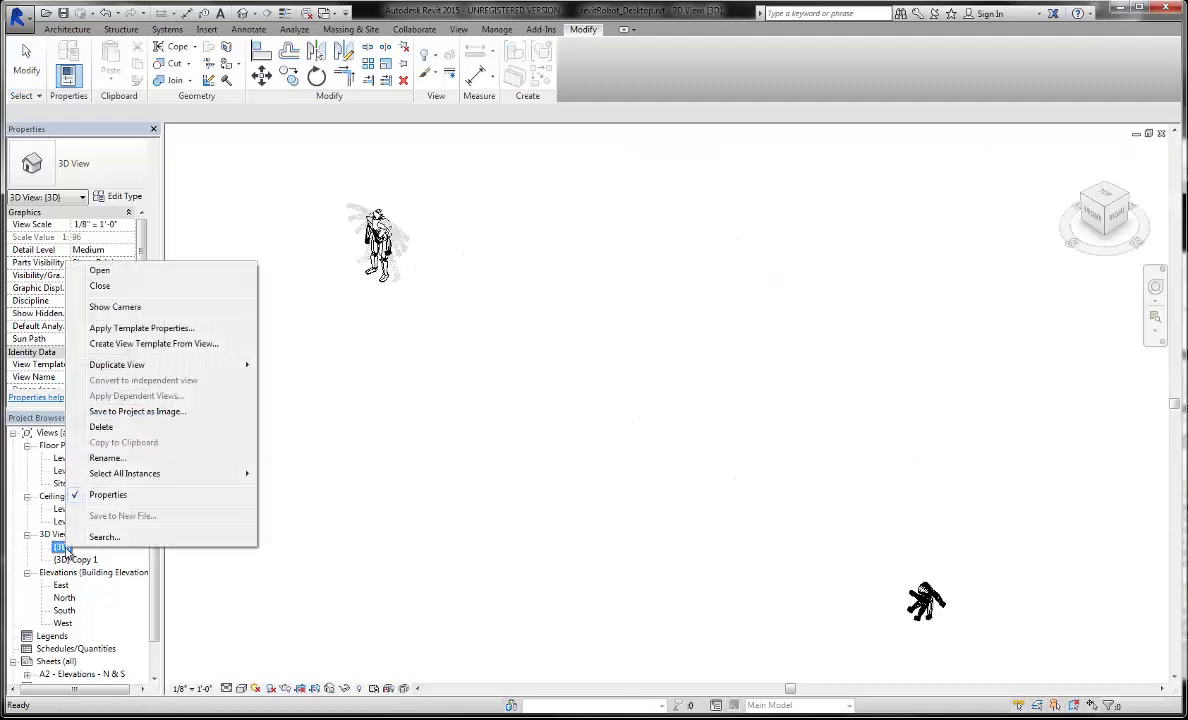
mouse_move(124, 367)
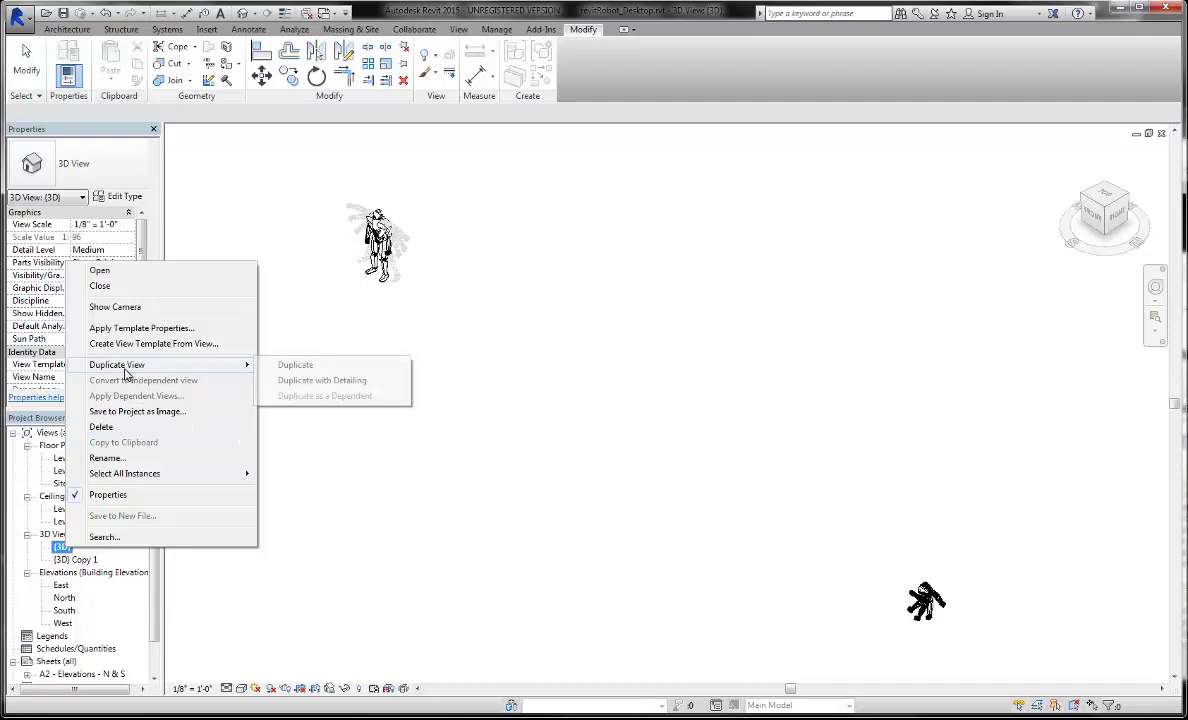
click(297, 368)
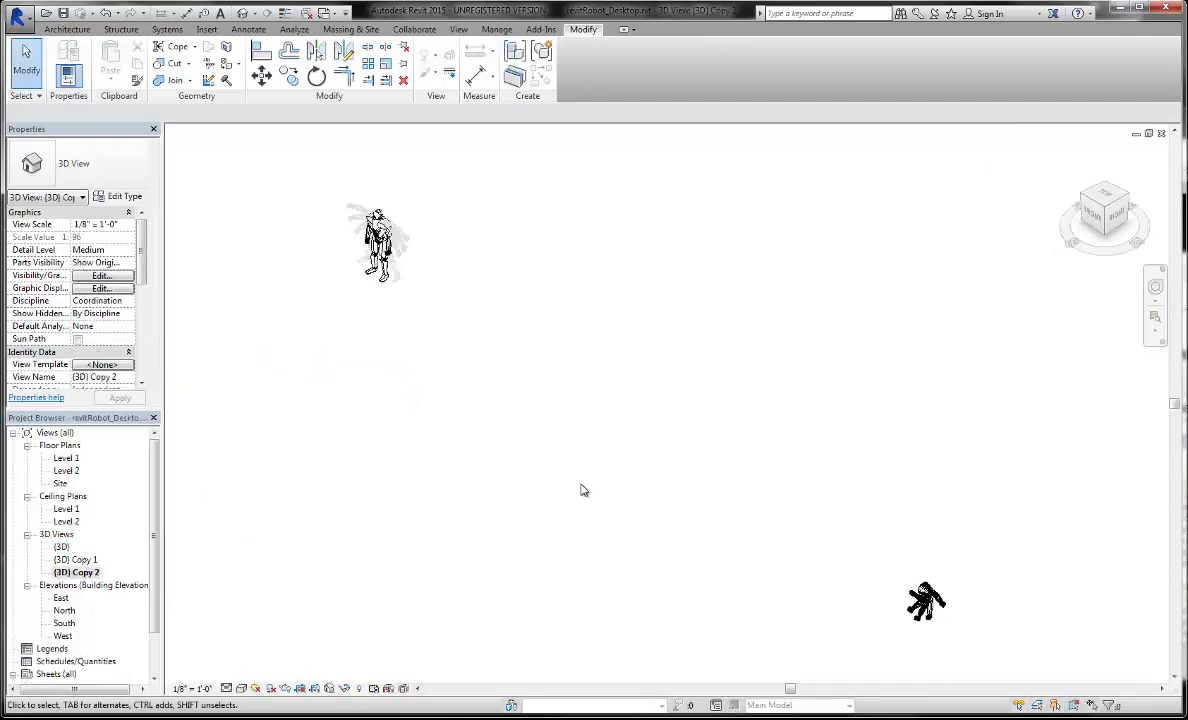
scroll(581, 490, down, 3)
scroll(760, 580, up, 5)
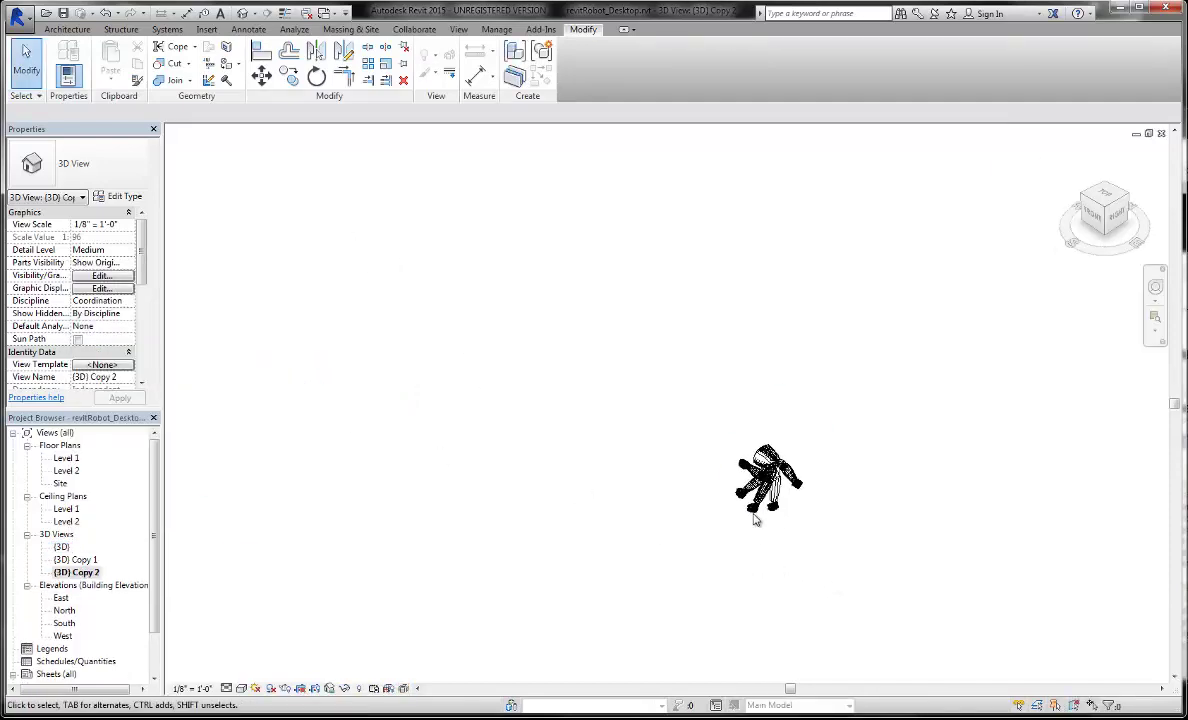
scroll(815, 503, up, 1)
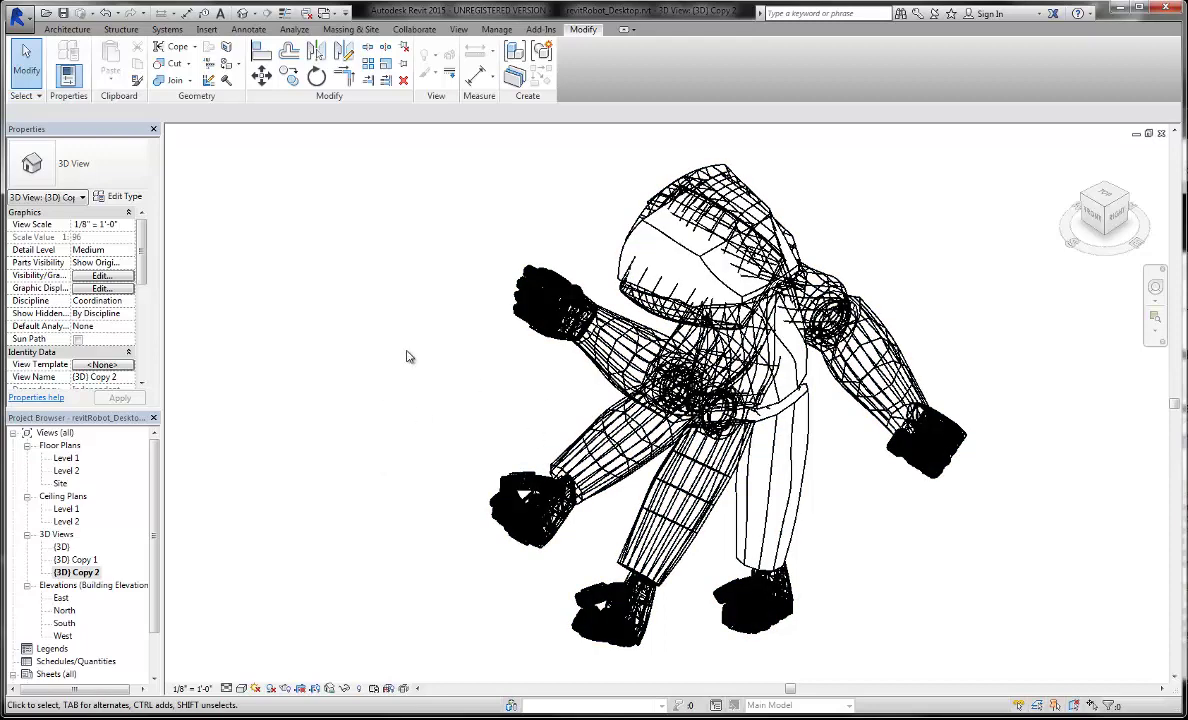
Open the duplicated view's template settings, review RobotAxon and Export to Civil Engineering, and select Architectural Presentation 3D as the base template.
click(102, 365)
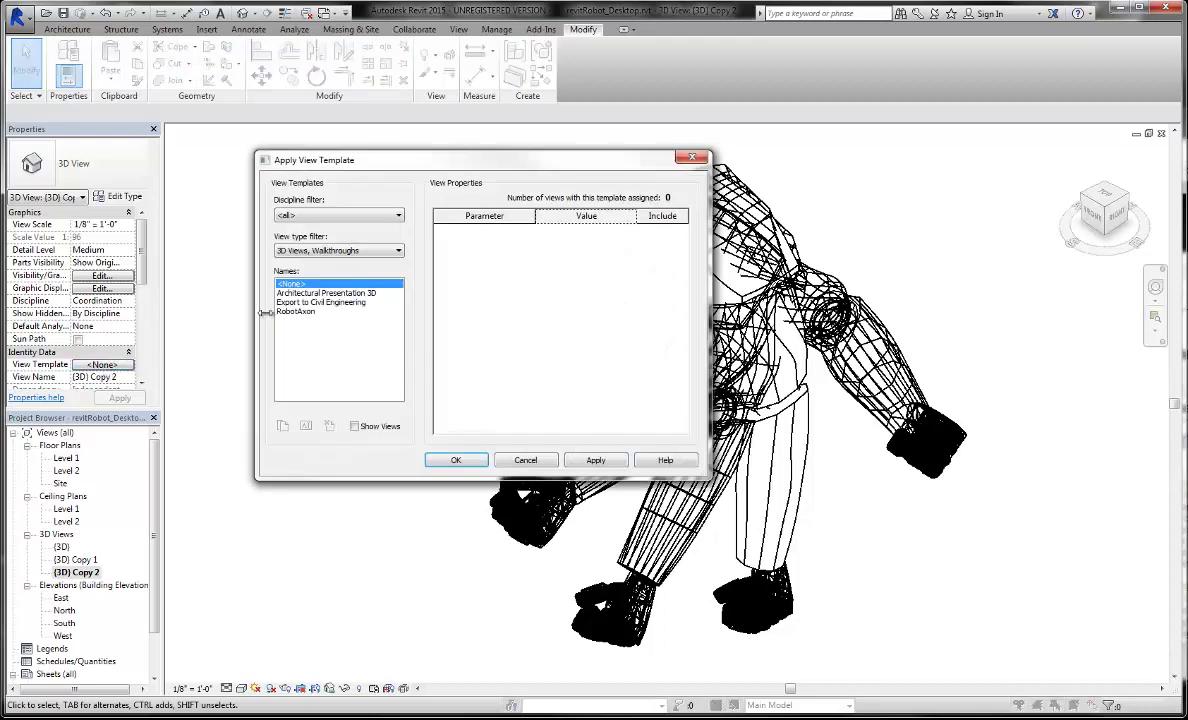
click(290, 311)
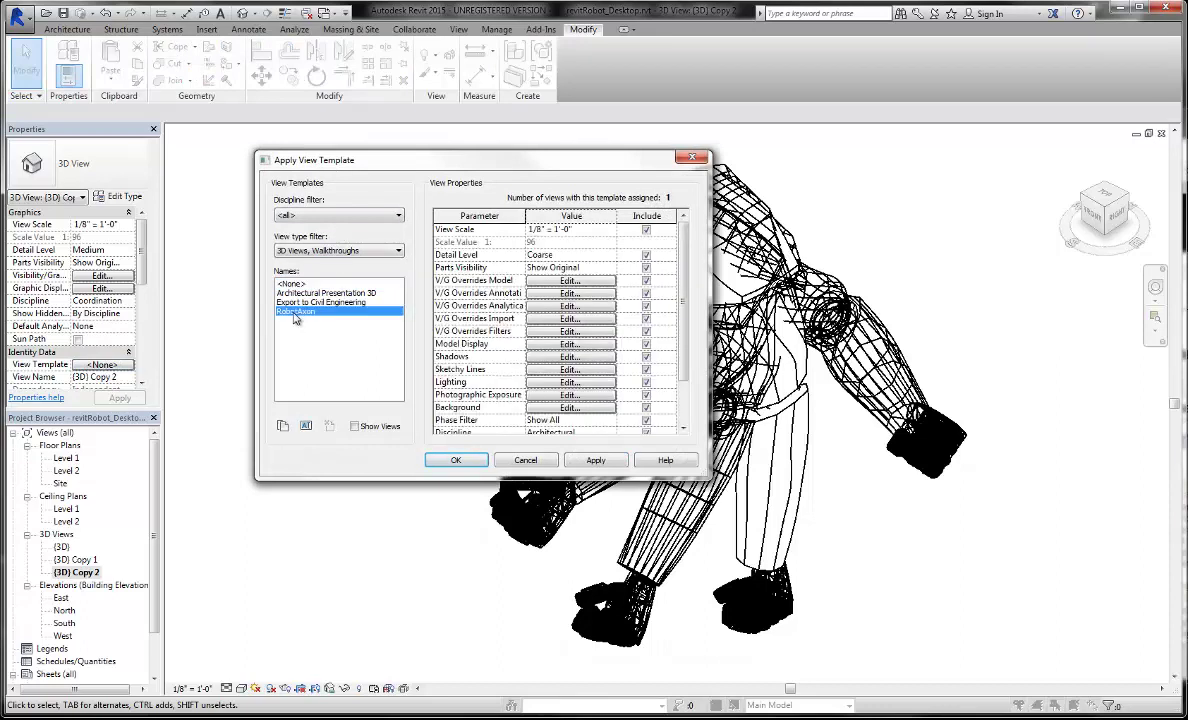
click(309, 302)
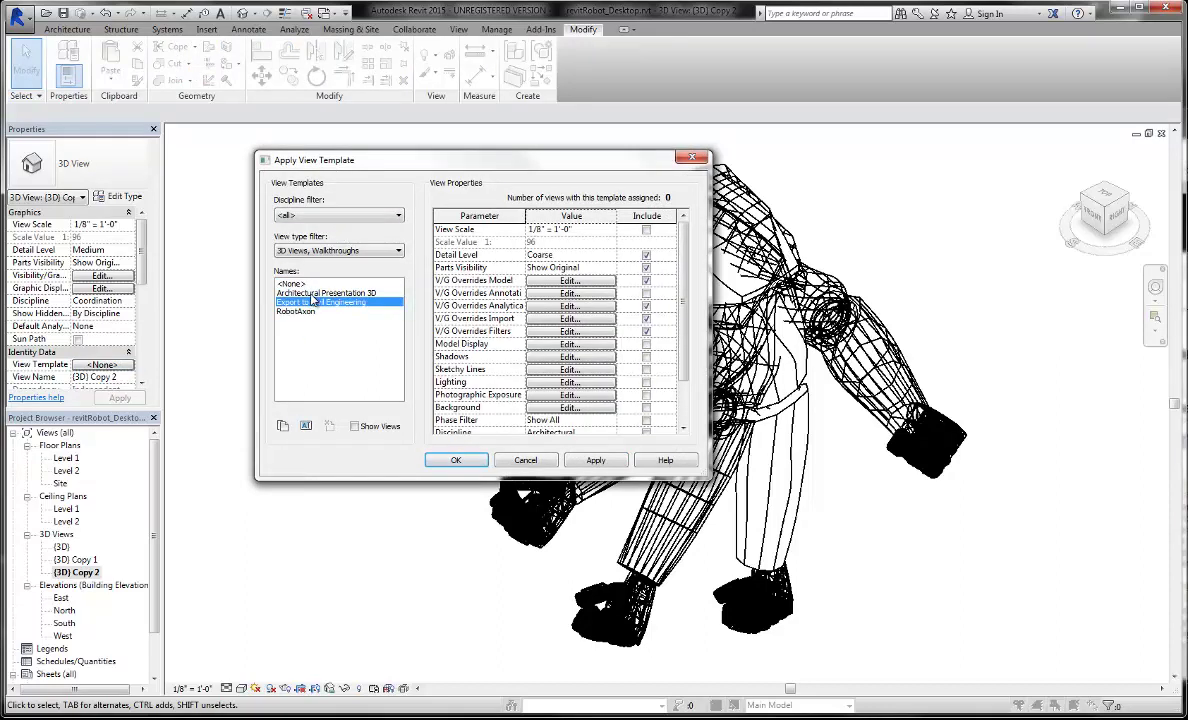
click(300, 293)
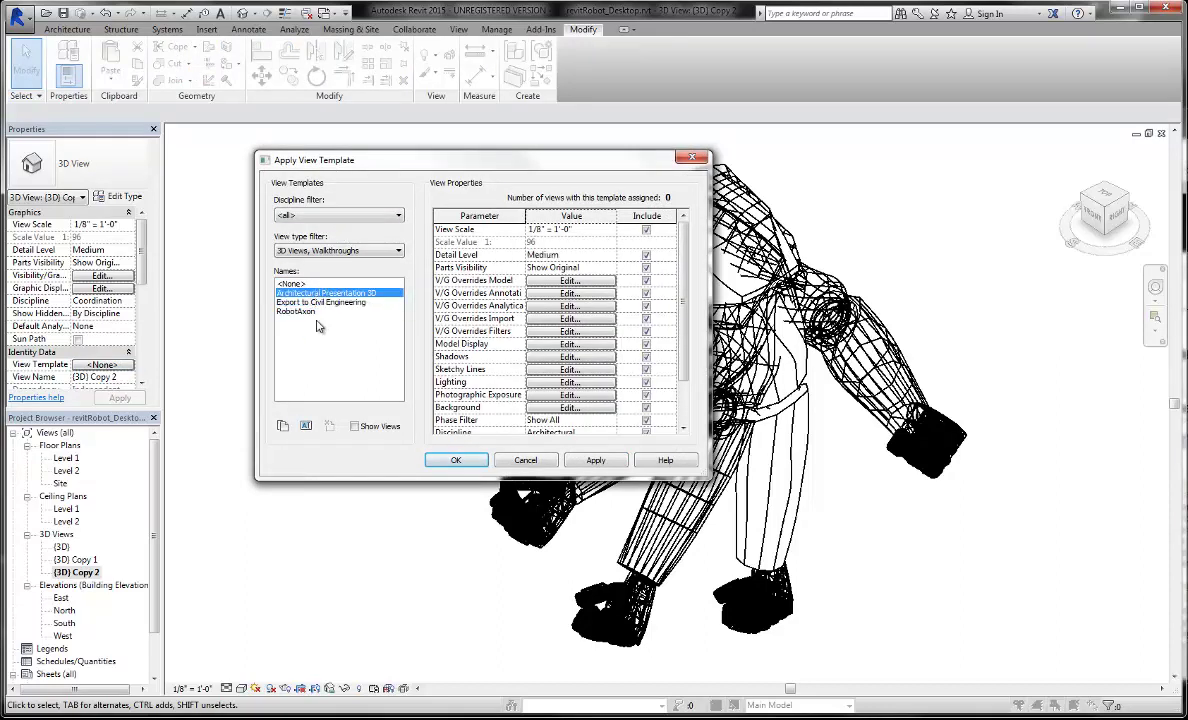
Duplicate the Architectural Presentation 3D view template under the name RobotAxon2.
click(284, 427)
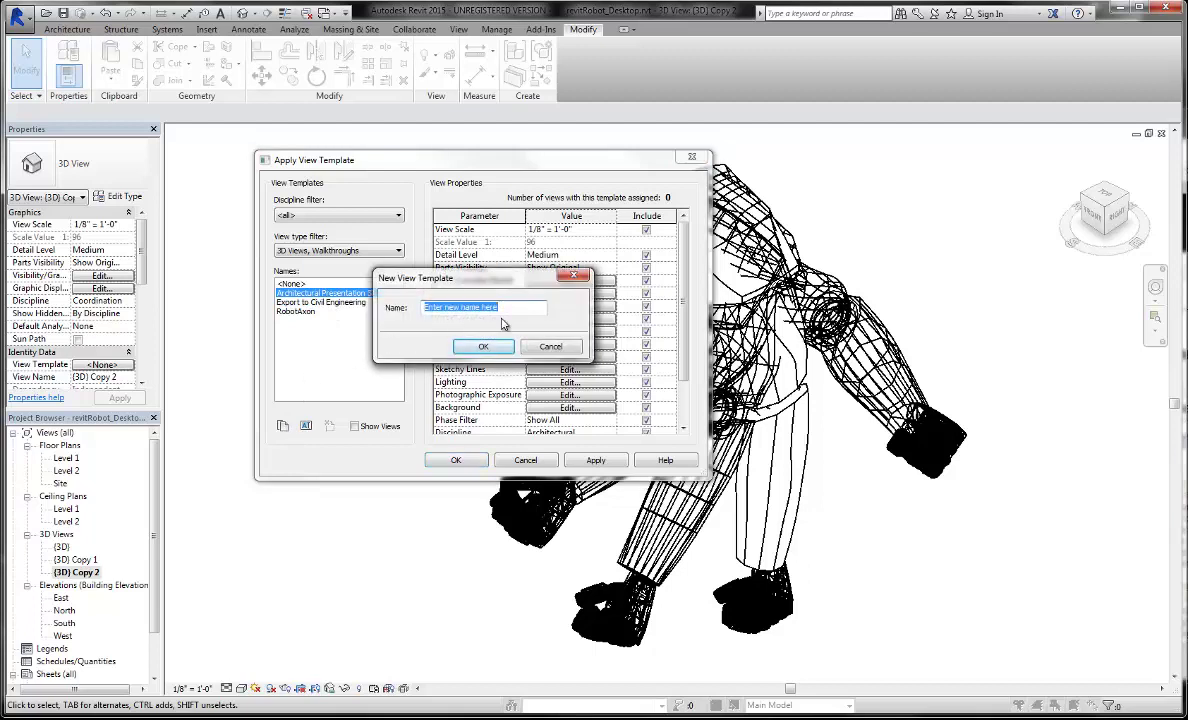
text(r)
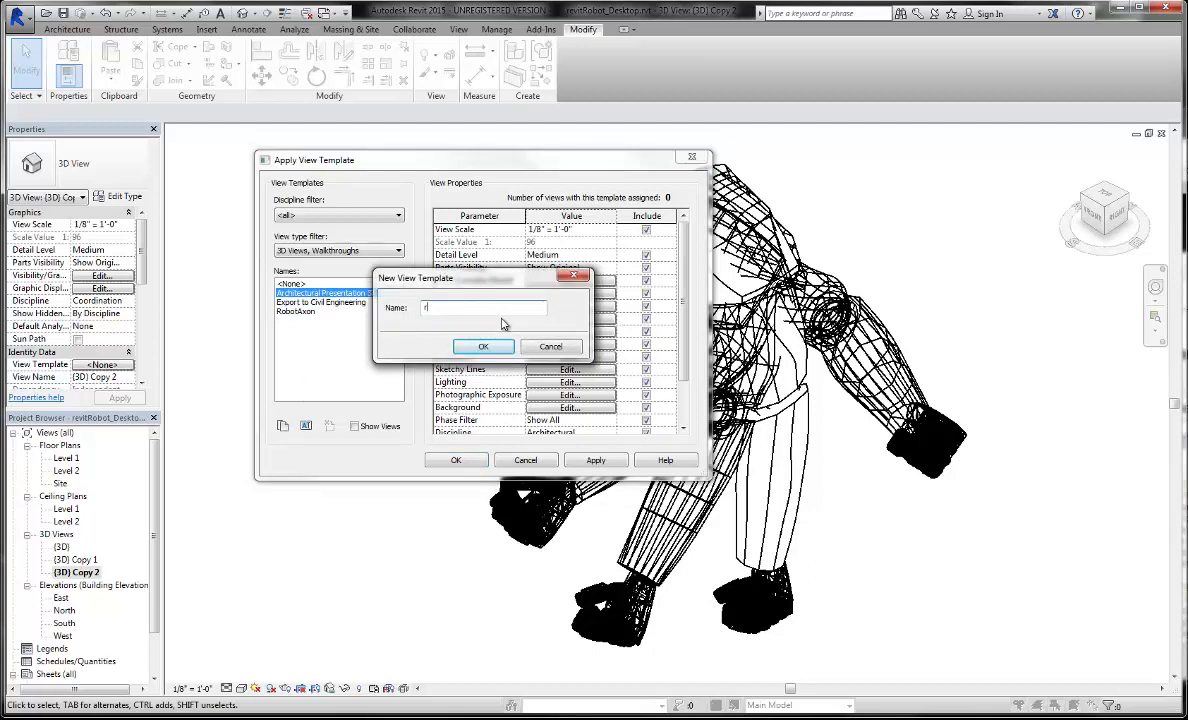
key(BackSpace)
text(RobotAxon)
click(483, 346)
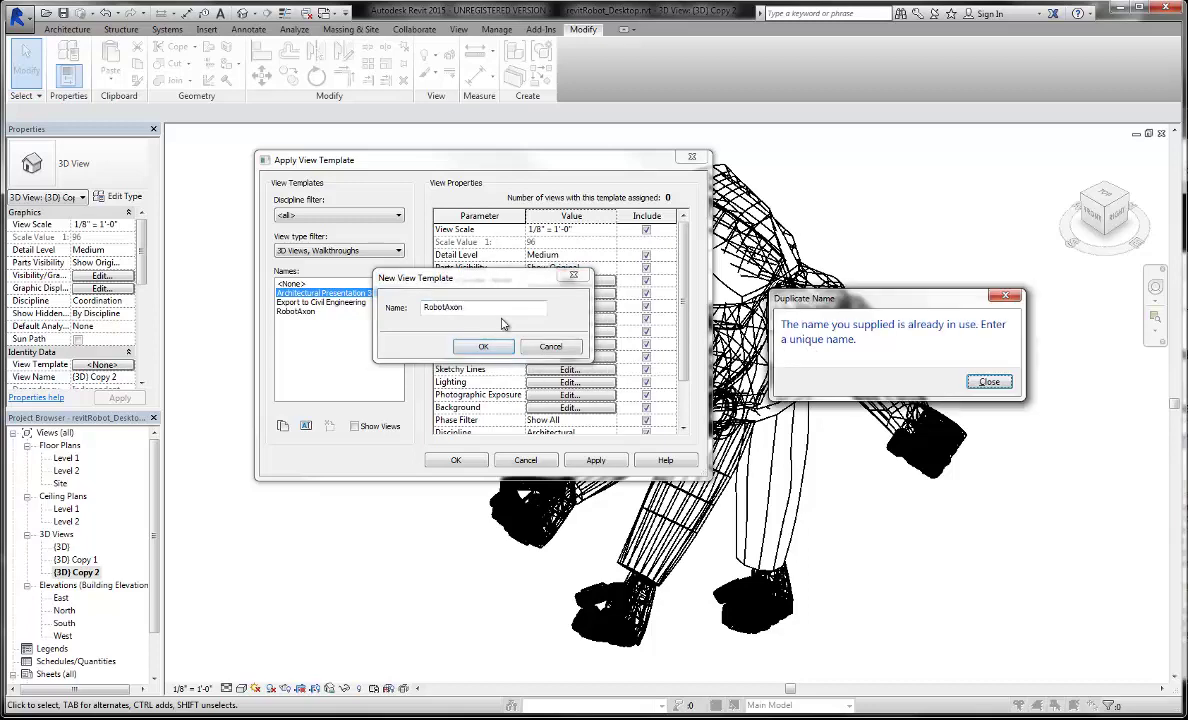
click(990, 383)
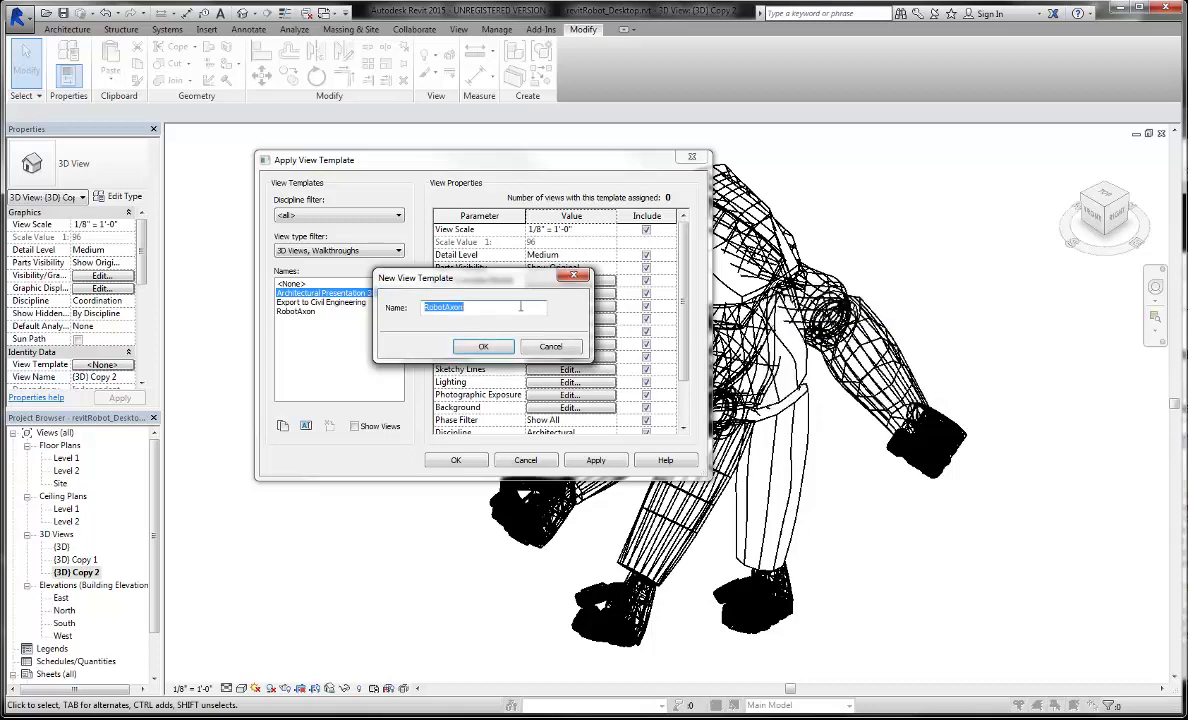
click(520, 307)
text(2)
key(Return)
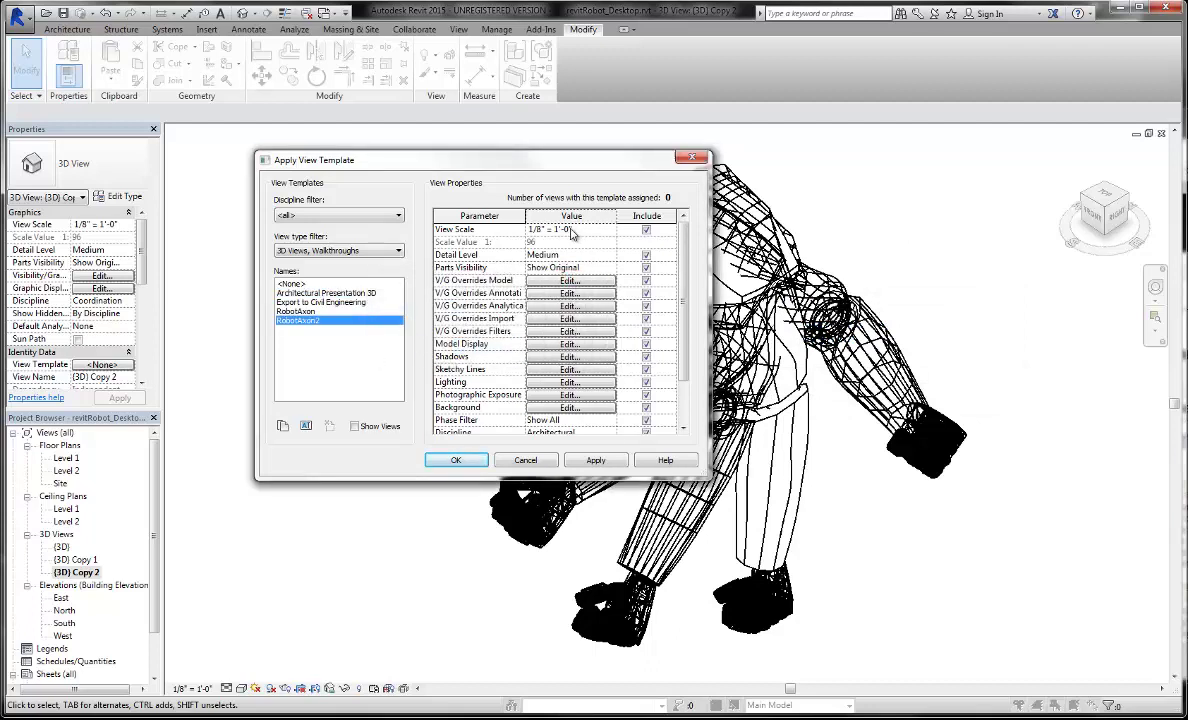
In RobotAxon2's visibility overrides, hide the imported categories 0, ARM_, DXF, HEAD, LEG and Surface.
click(572, 282)
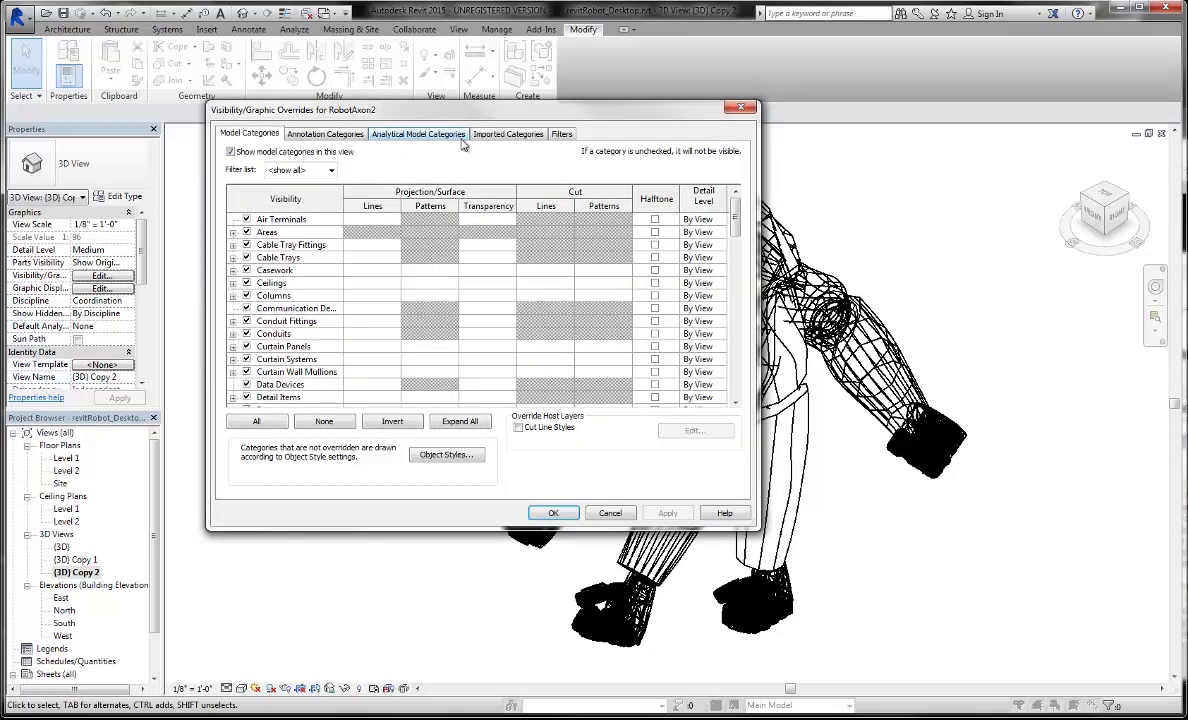
click(512, 134)
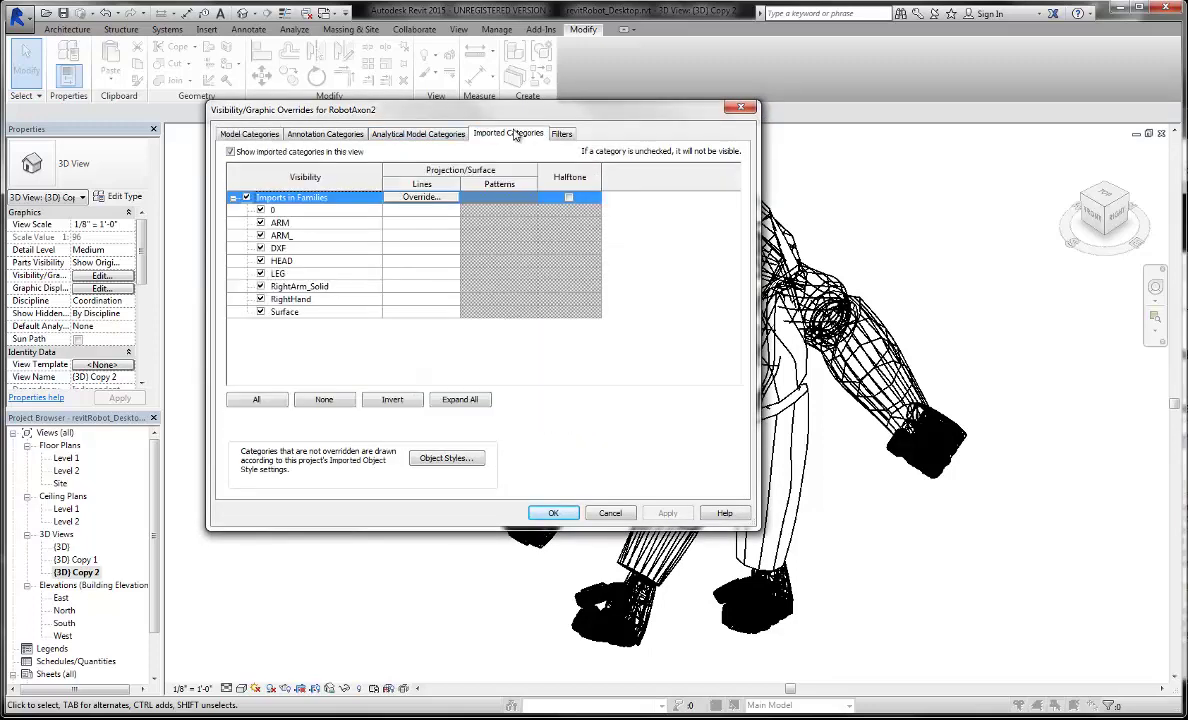
click(260, 236)
click(260, 248)
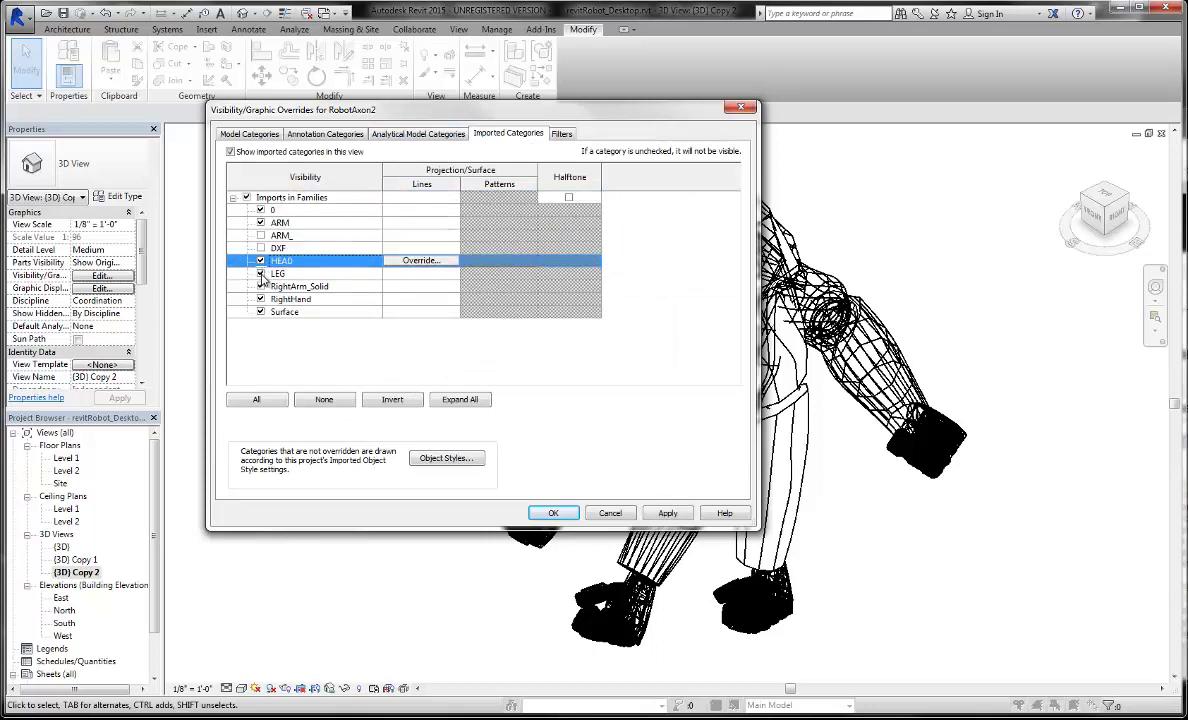
click(260, 273)
click(260, 312)
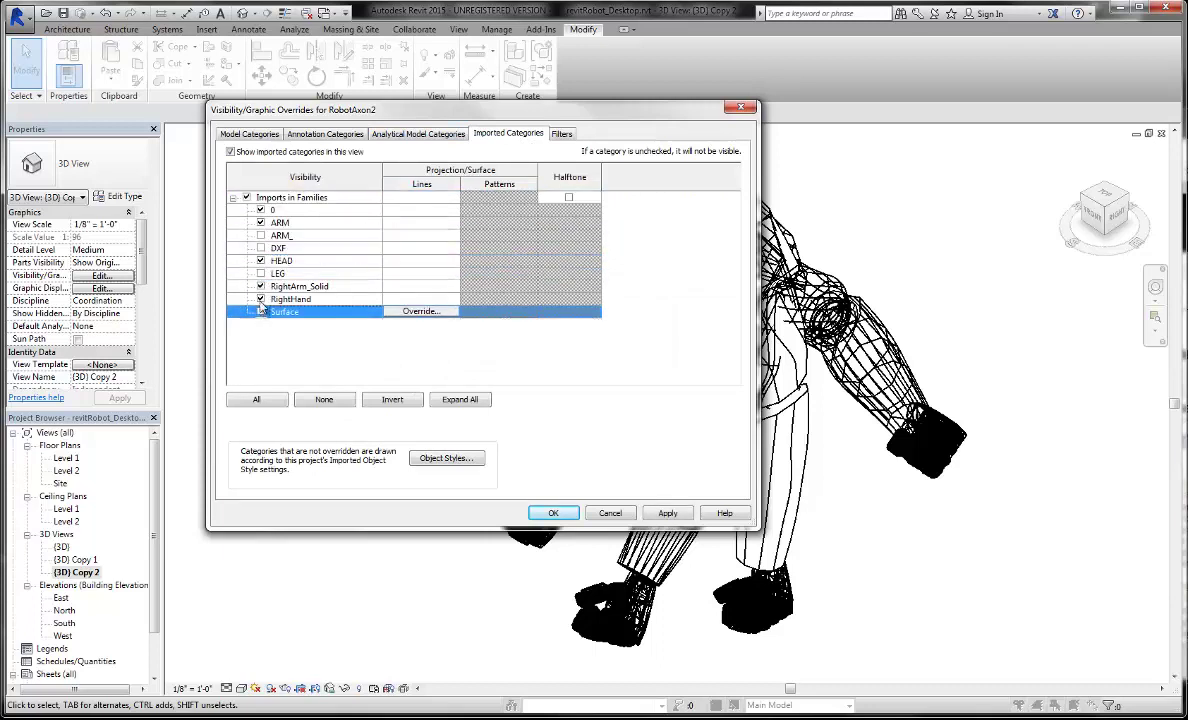
click(260, 210)
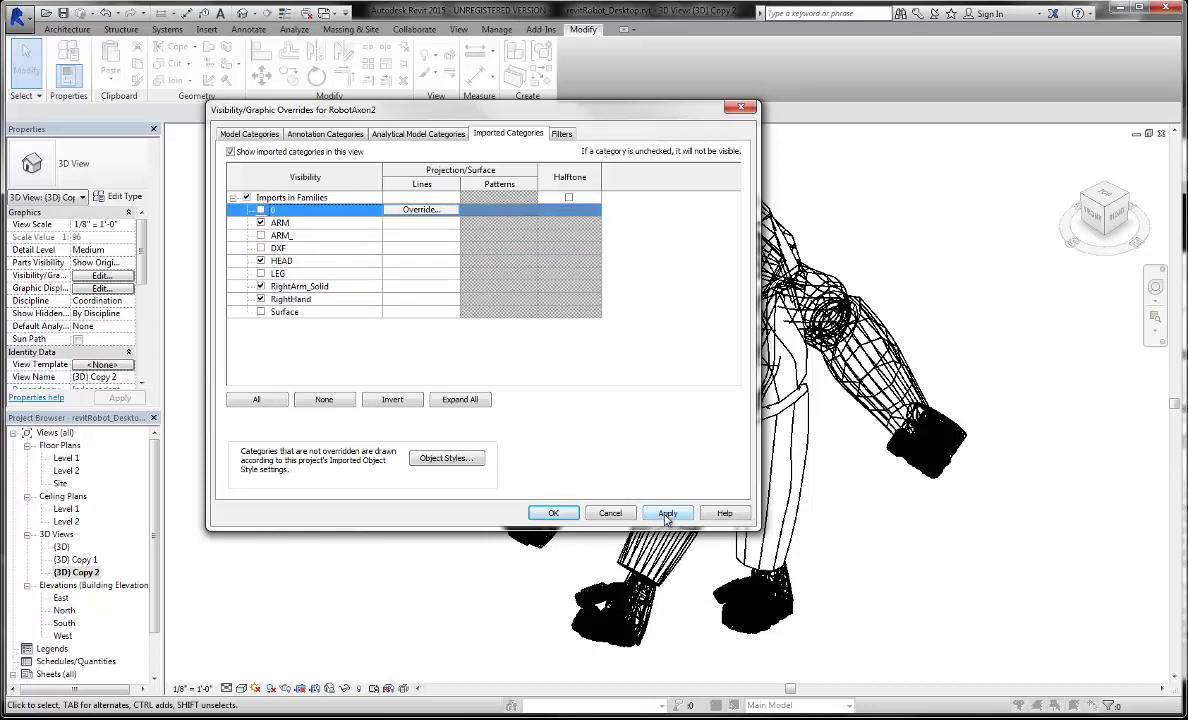
click(403, 224)
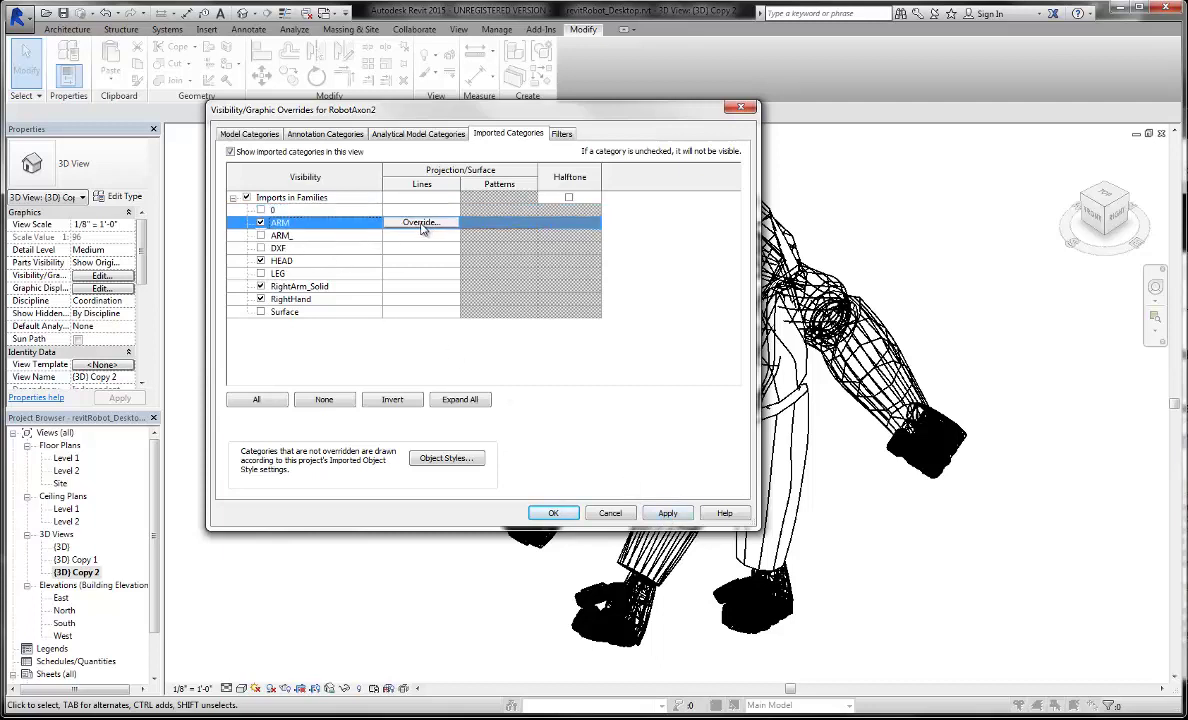
click(260, 260)
Override the imported ARM category's projection lines with weight 1 and the grey colour RGB 192-192-192.
click(420, 224)
click(420, 222)
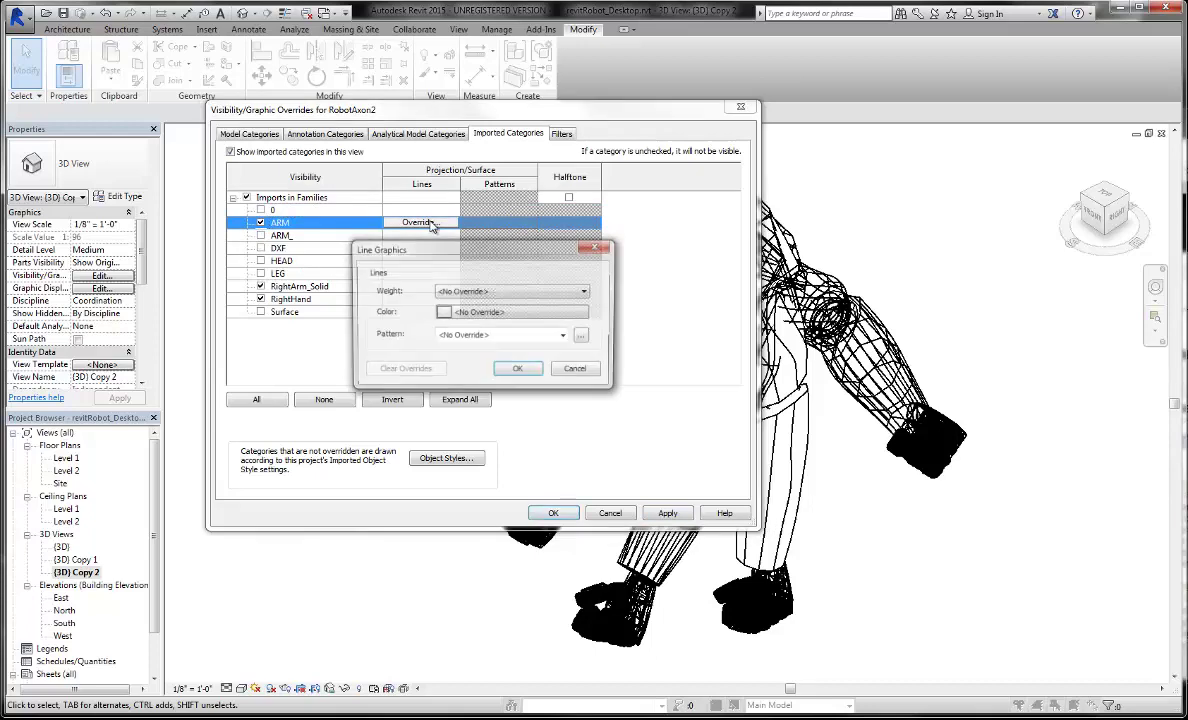
click(480, 292)
click(460, 303)
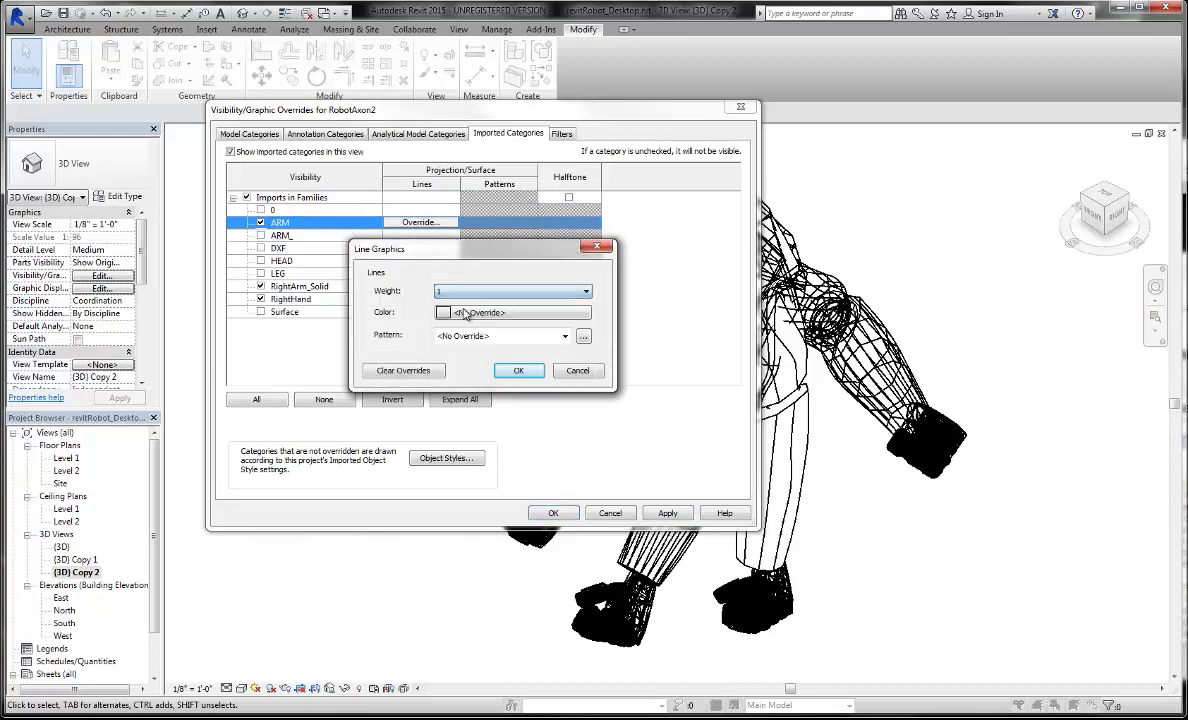
click(470, 312)
click(391, 295)
click(428, 295)
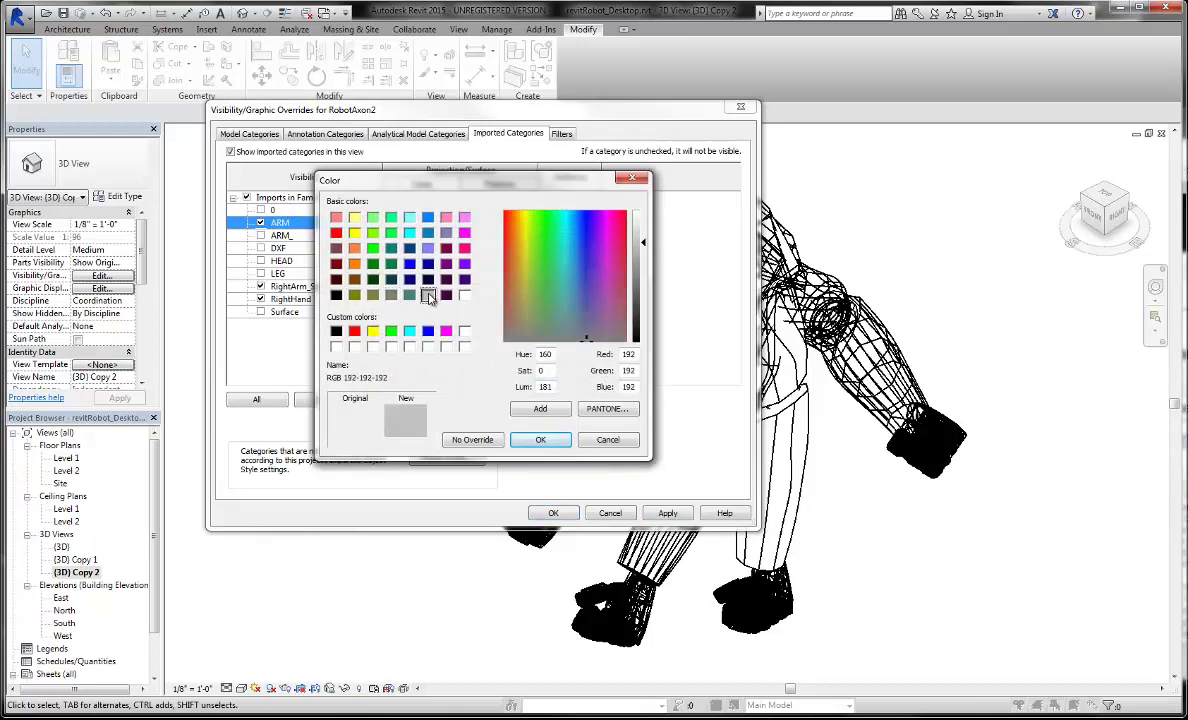
click(540, 440)
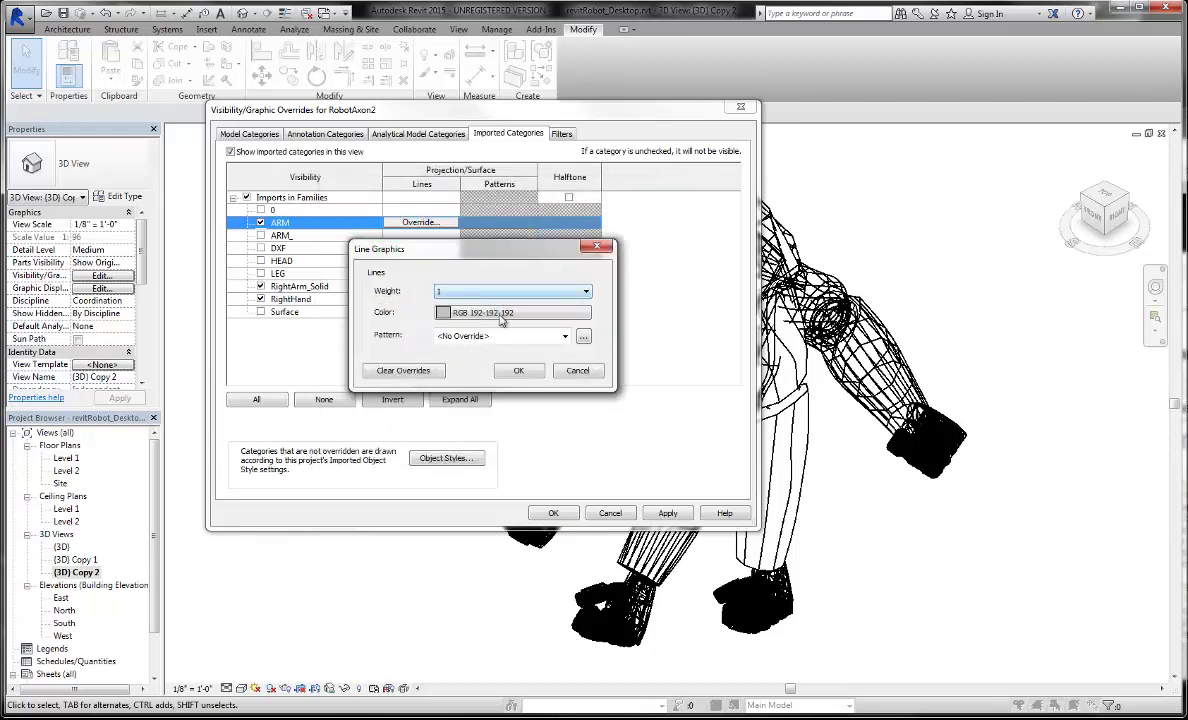
Set the ARM category's line pattern override to Hidden 1/16" and accept the line graphics.
click(565, 336)
scroll(546, 645, down, 4)
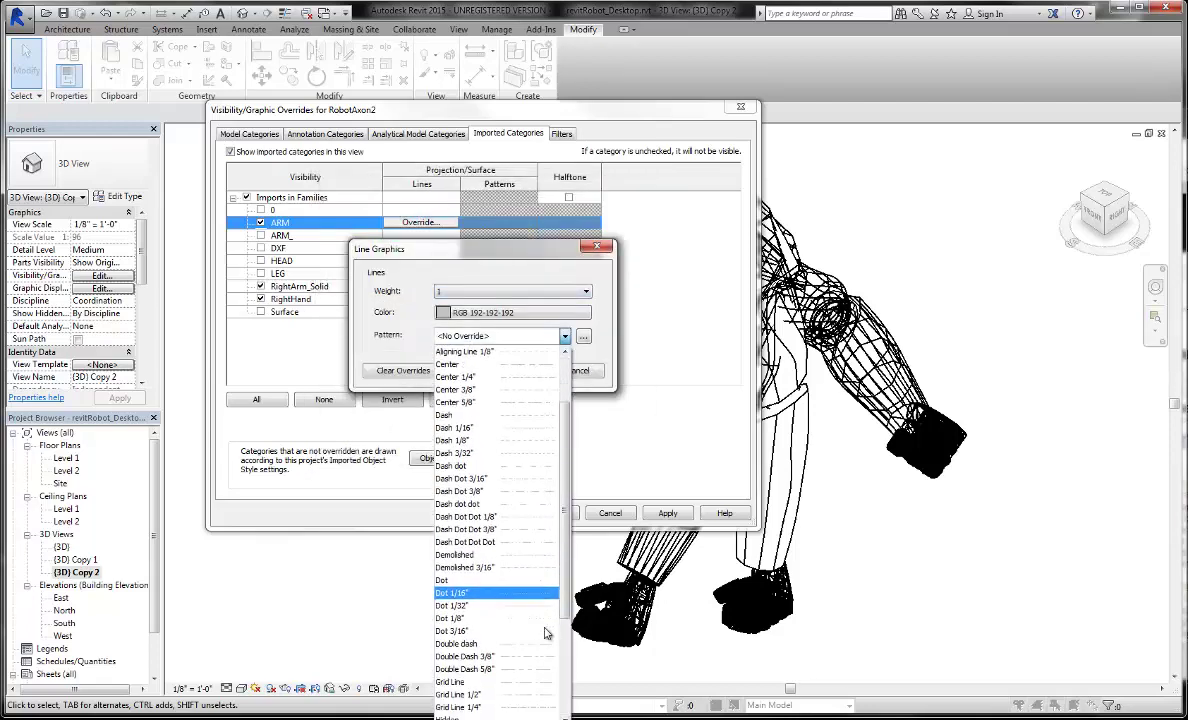
scroll(528, 565, down, 1)
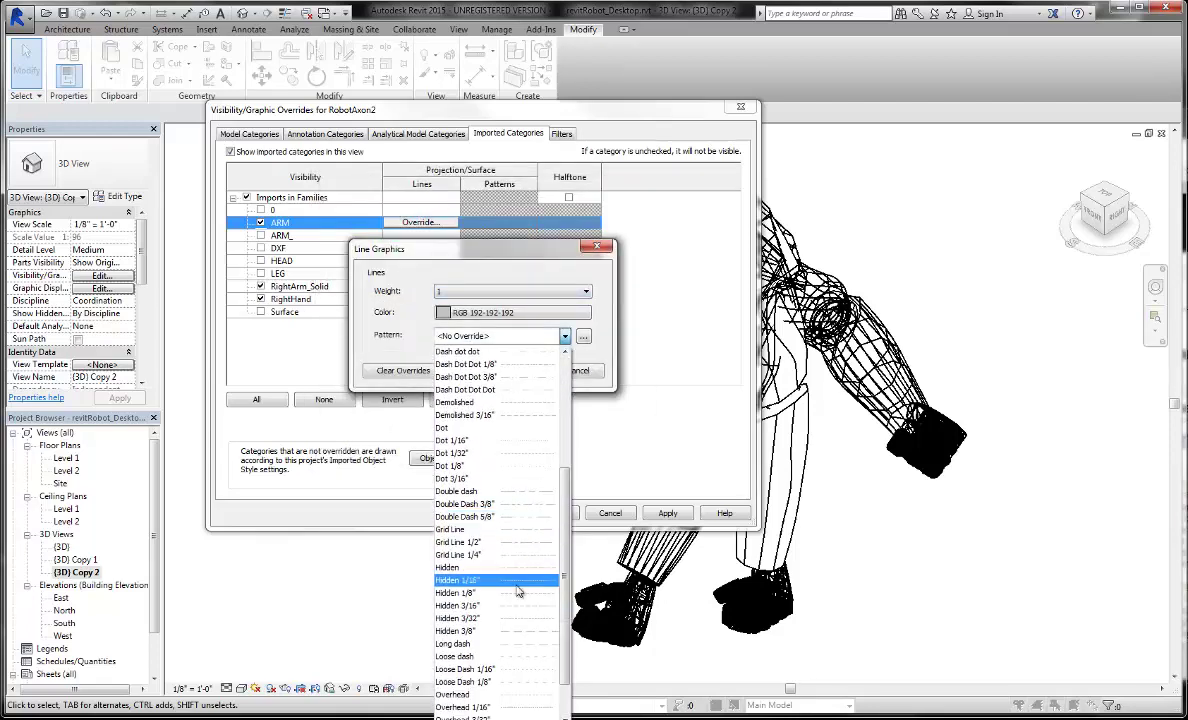
click(517, 581)
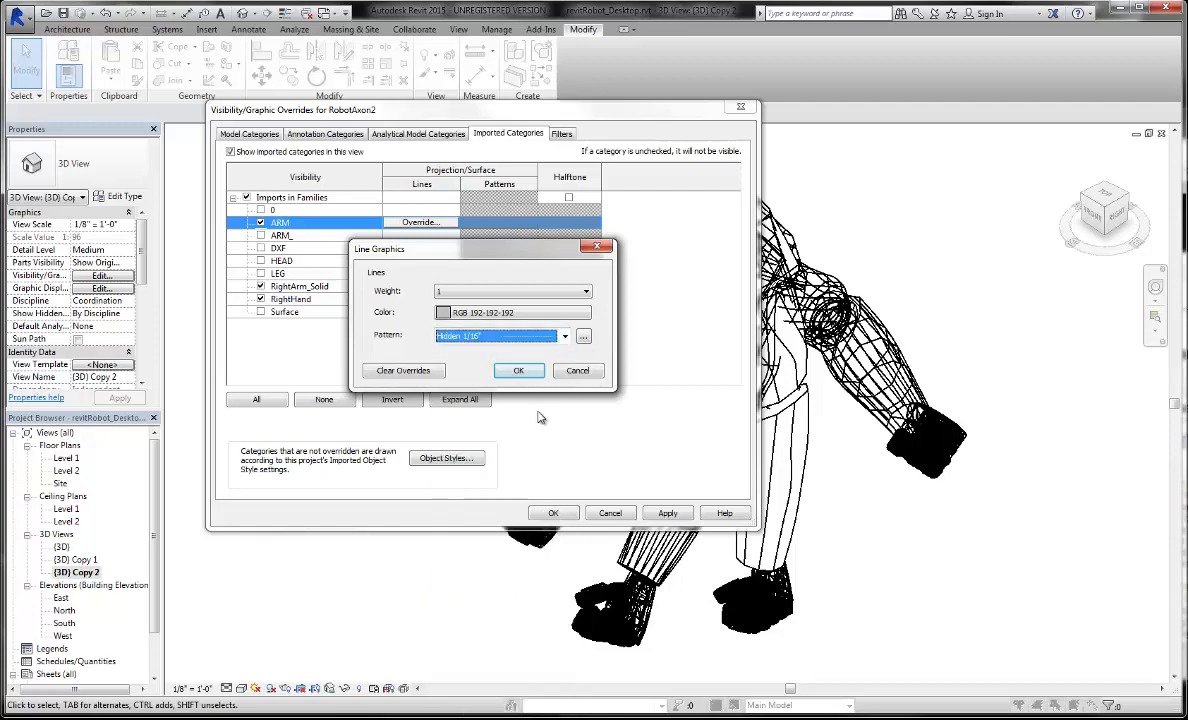
click(524, 371)
Accept the visibility overrides and apply the RobotAxon2 template to the {3D} Copy 2 view.
click(652, 515)
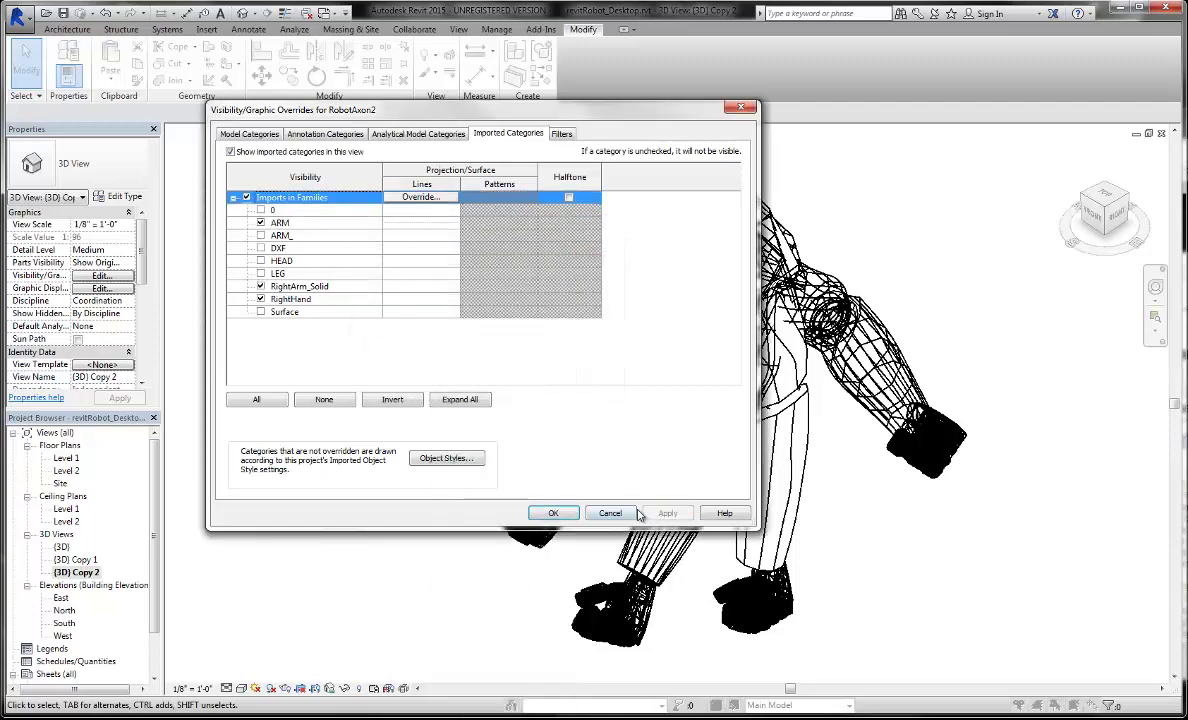
click(551, 515)
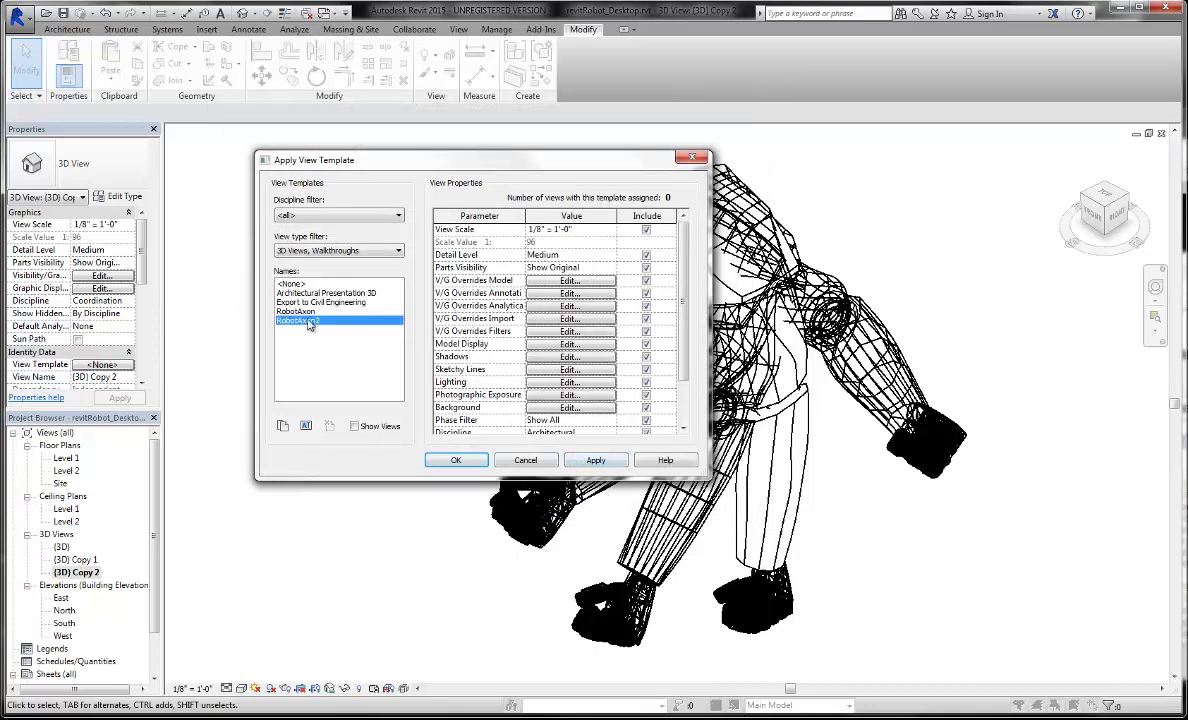
click(590, 460)
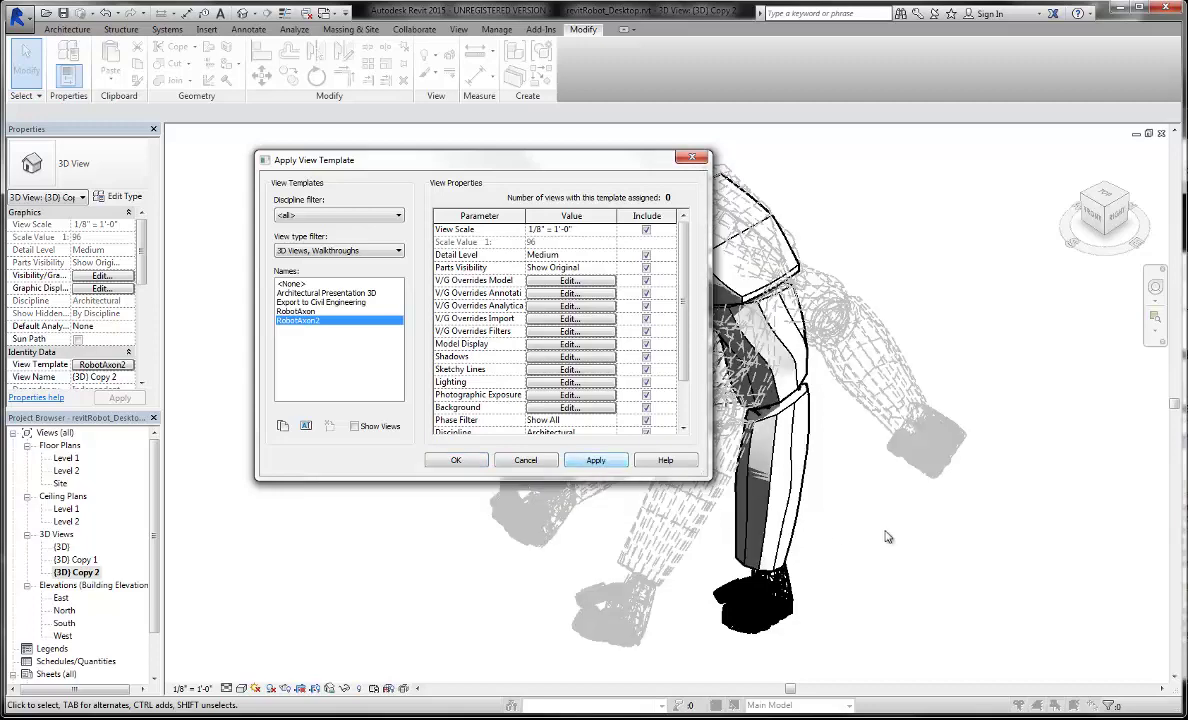
drag(580, 159, 373, 128)
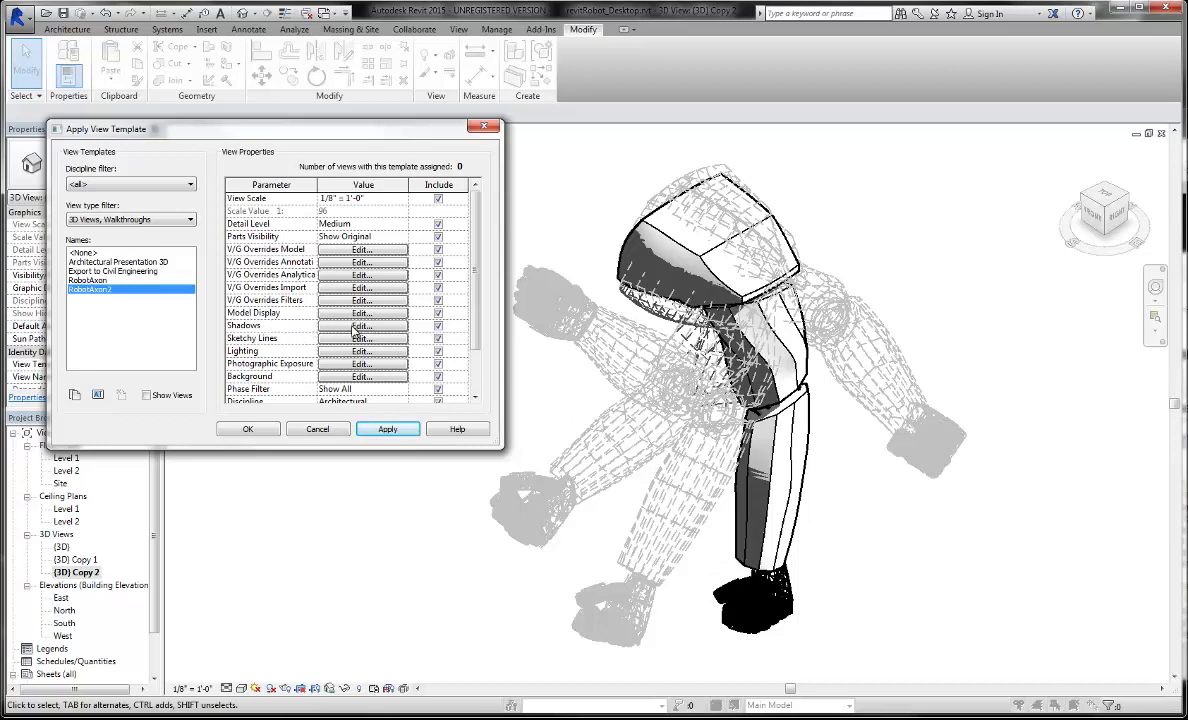
click(356, 223)
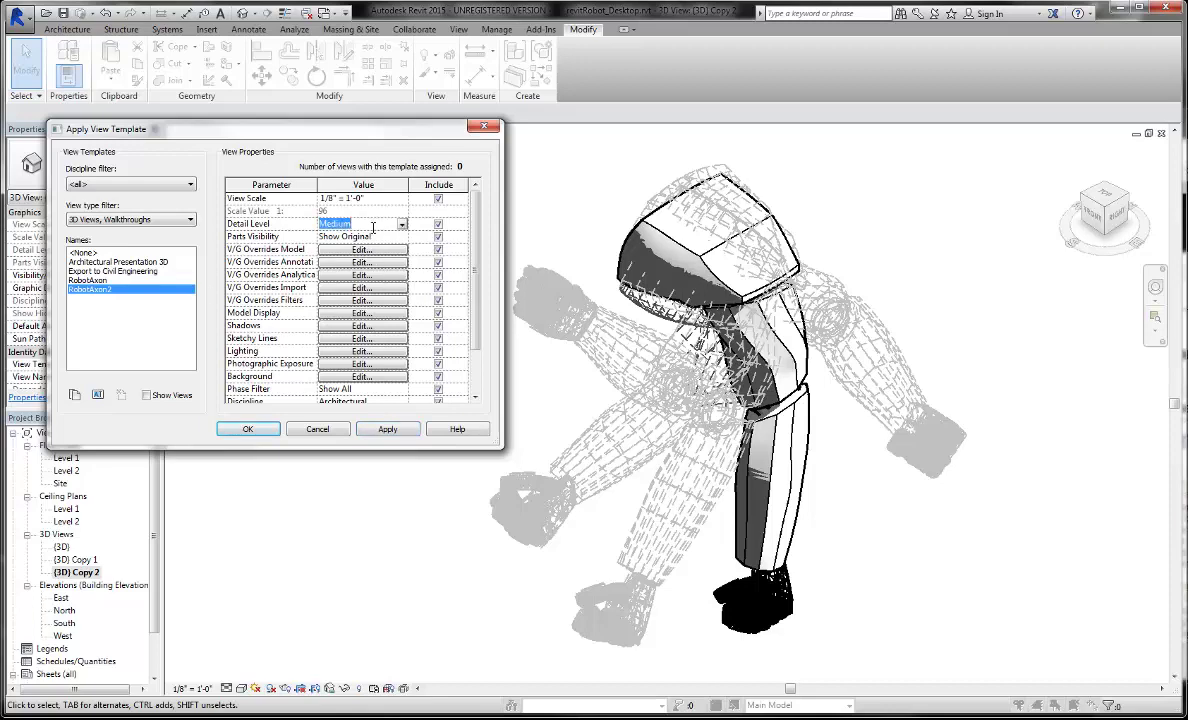
click(398, 237)
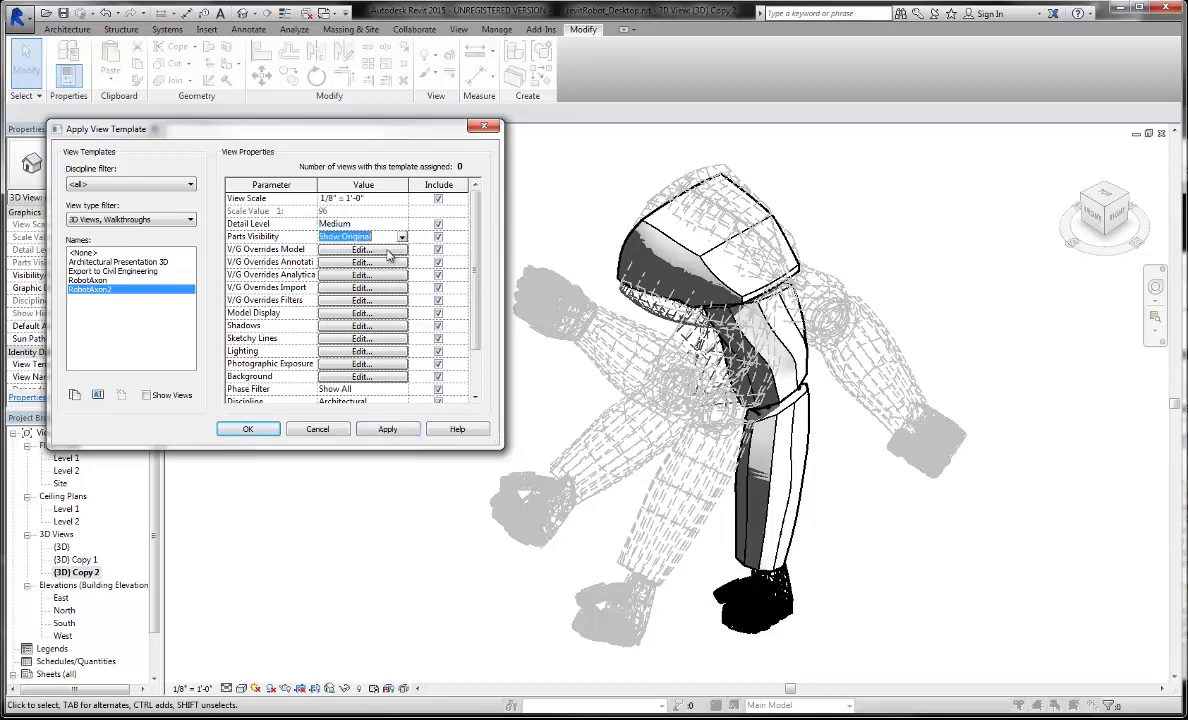
click(388, 251)
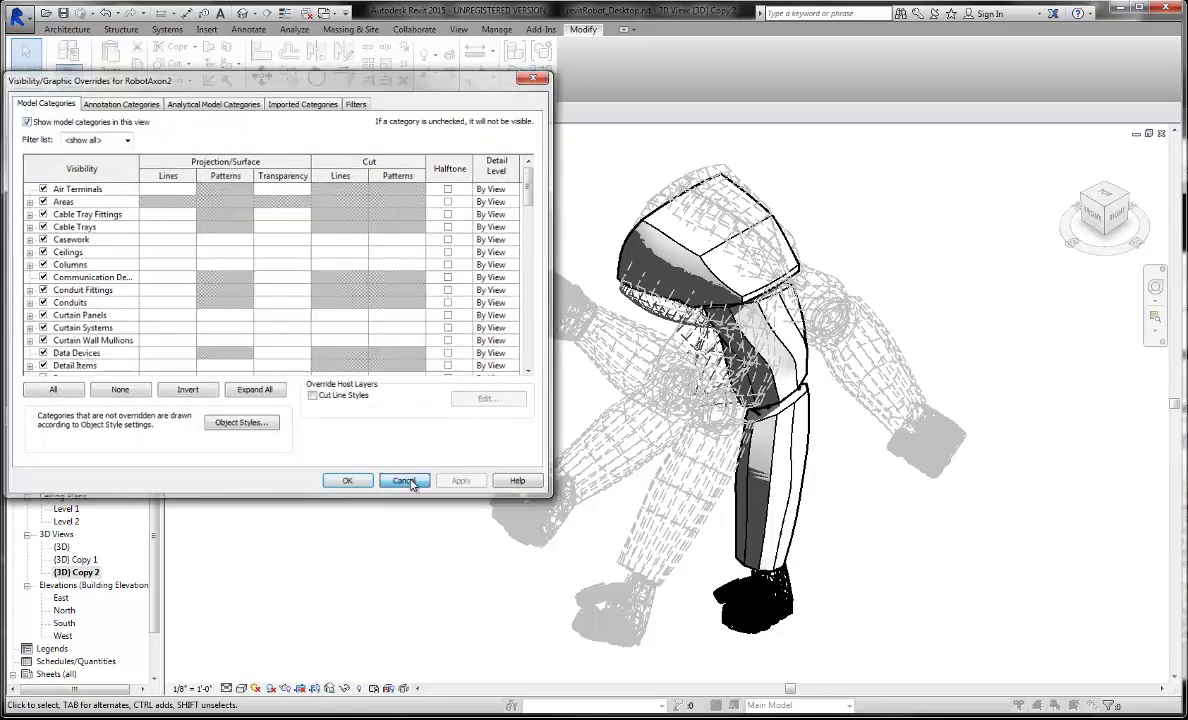
click(404, 481)
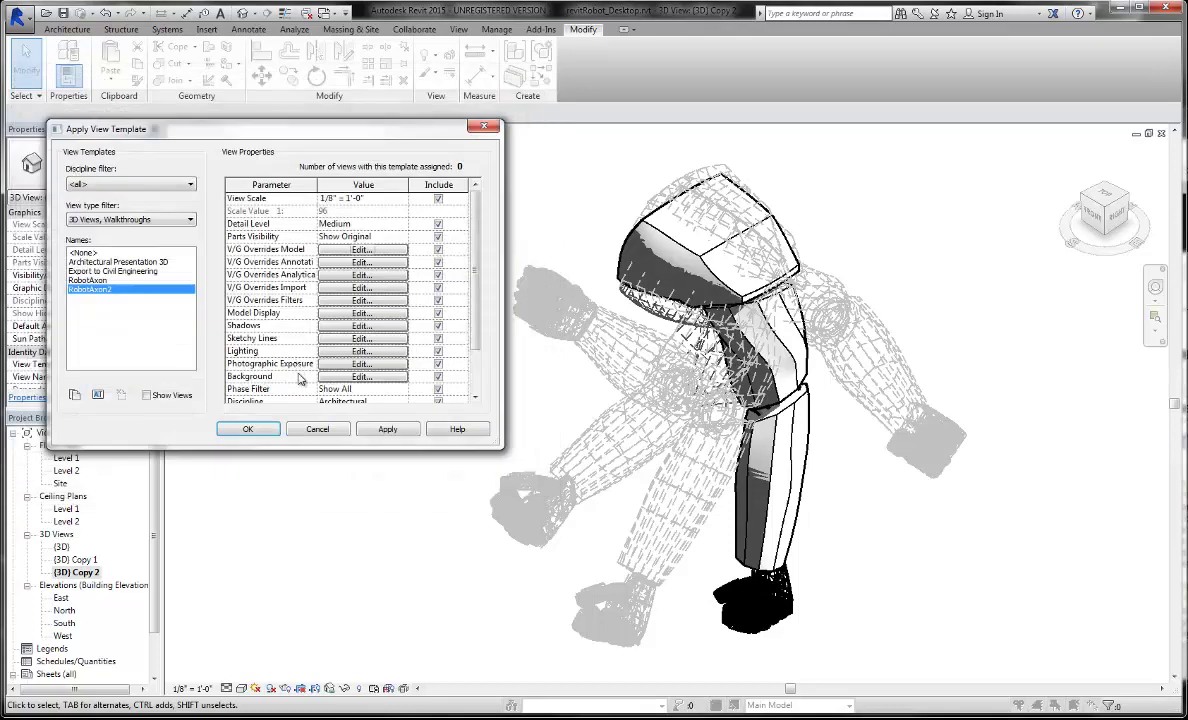
Turn off cast shadows in the RobotAxon2 template and apply the template to the view.
click(374, 329)
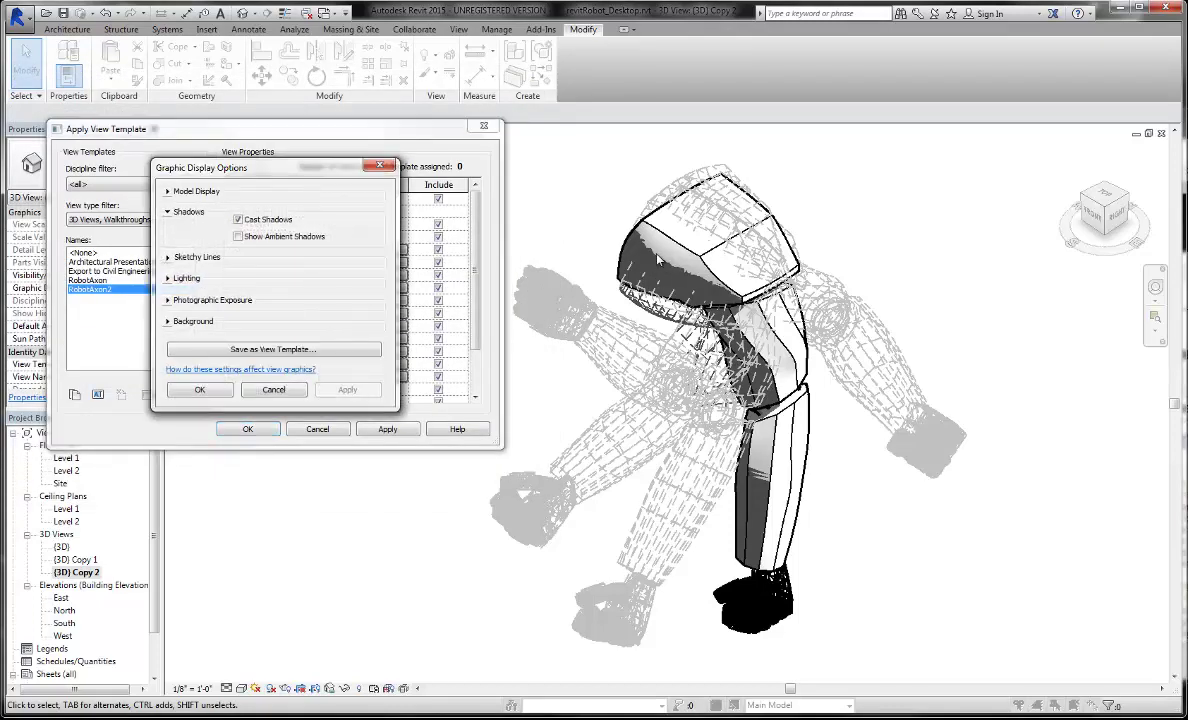
click(238, 219)
click(206, 393)
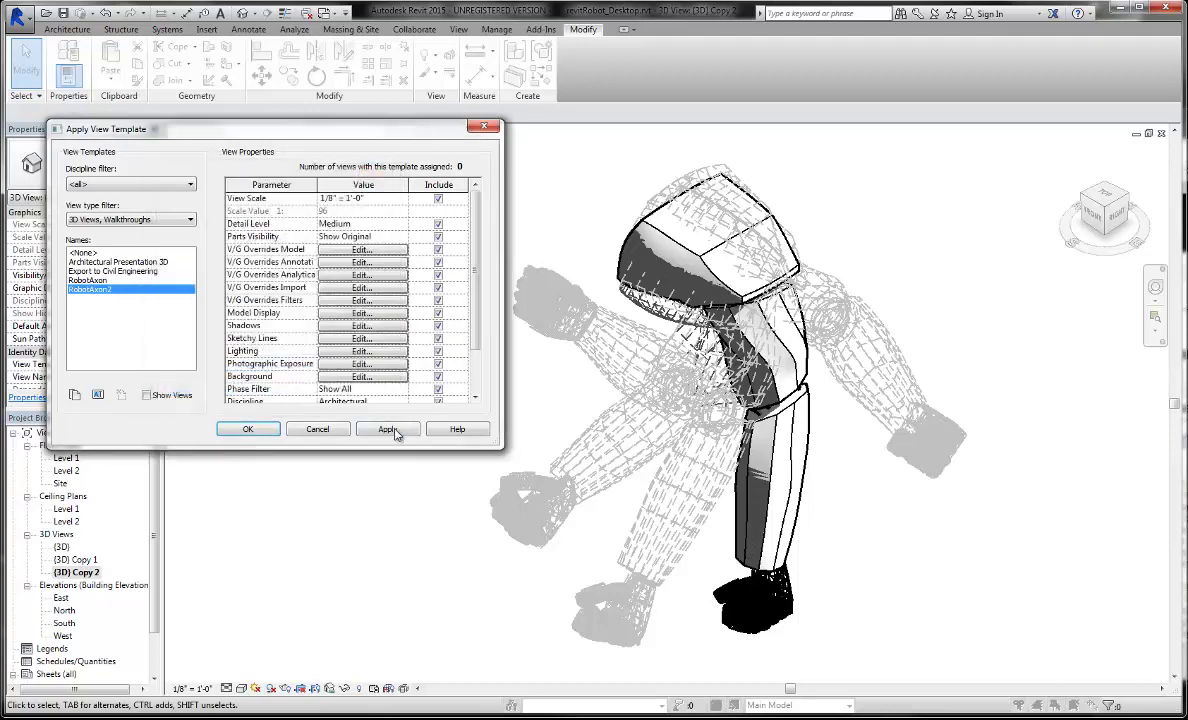
click(395, 430)
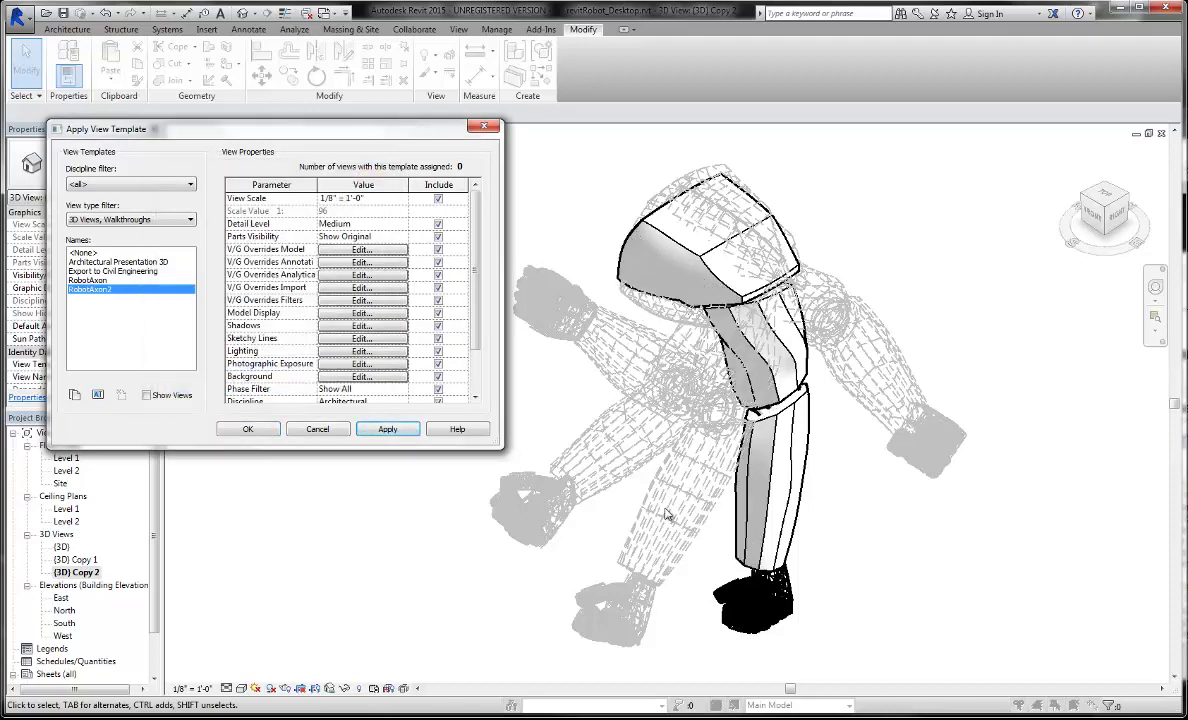
Set the template's model display style to Hidden Line and enable smooth lines with anti-aliasing, applying both changes.
click(360, 313)
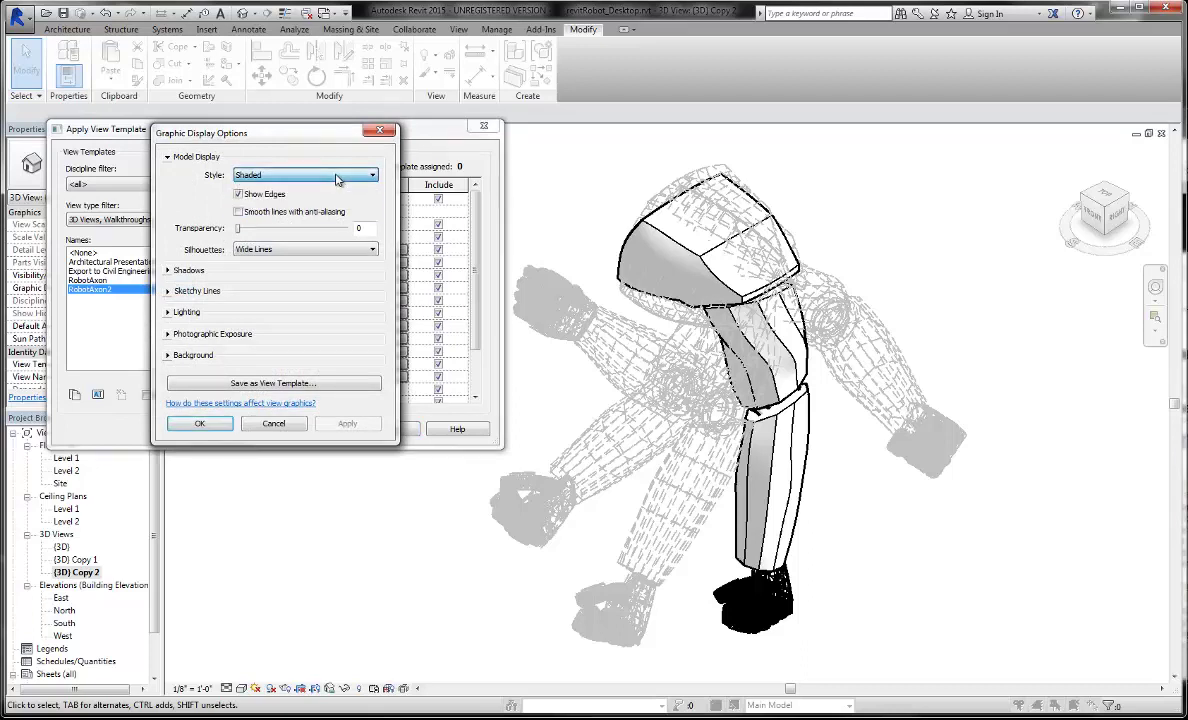
click(319, 174)
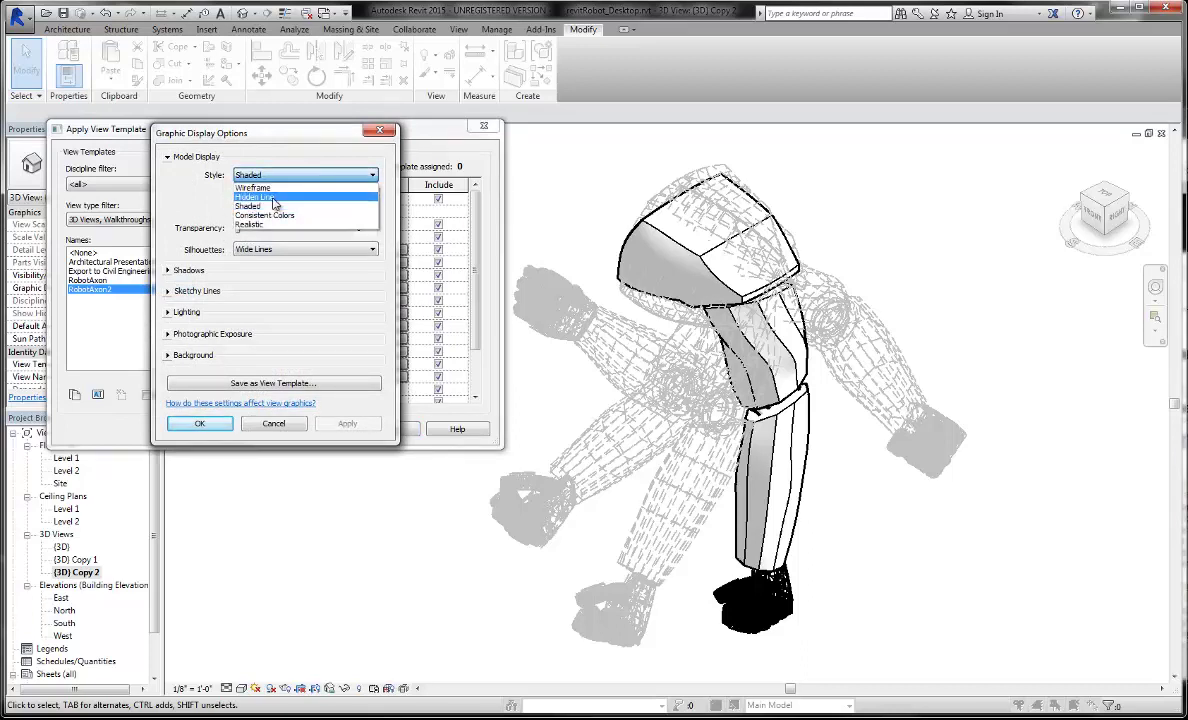
click(268, 193)
click(347, 423)
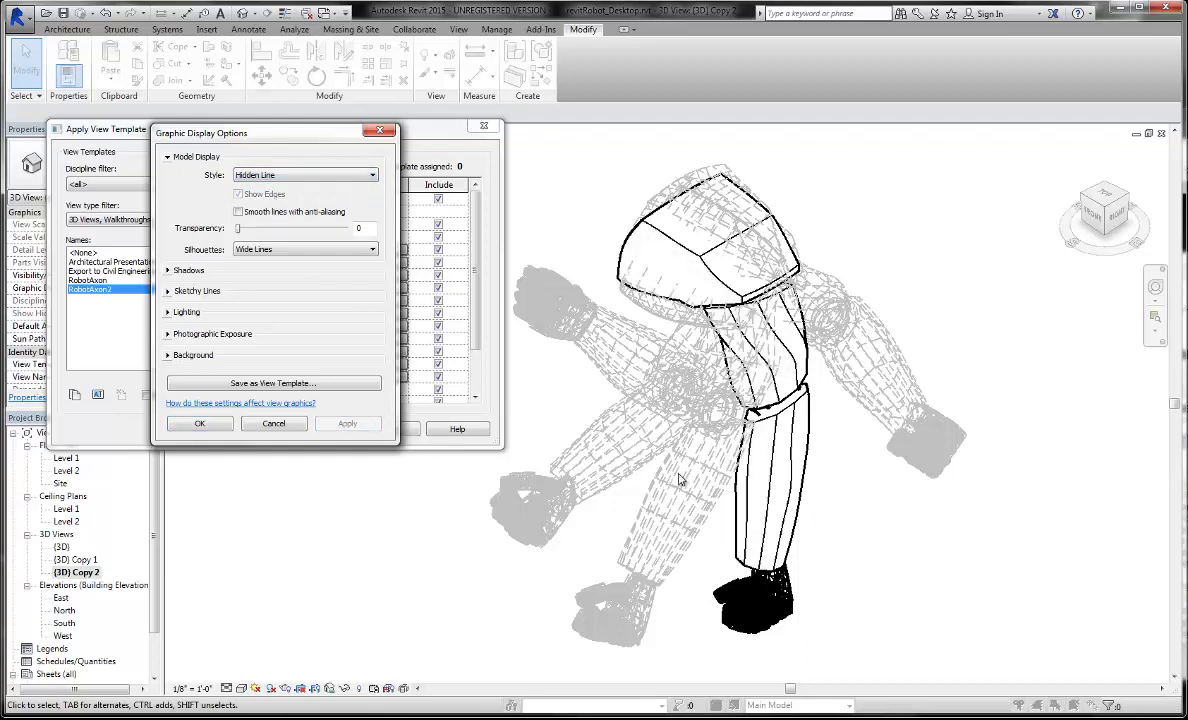
click(239, 212)
click(347, 423)
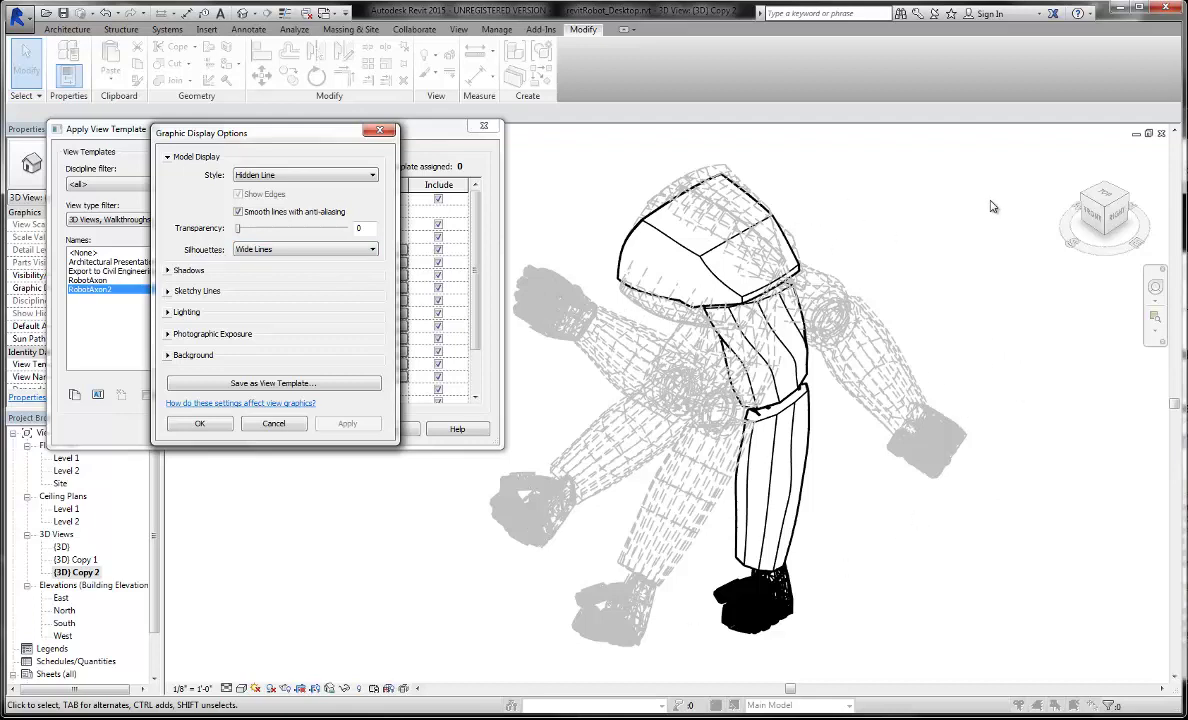
Try the <Hidden> line style for the model's silhouettes and return the silhouettes to Wide Lines.
click(369, 251)
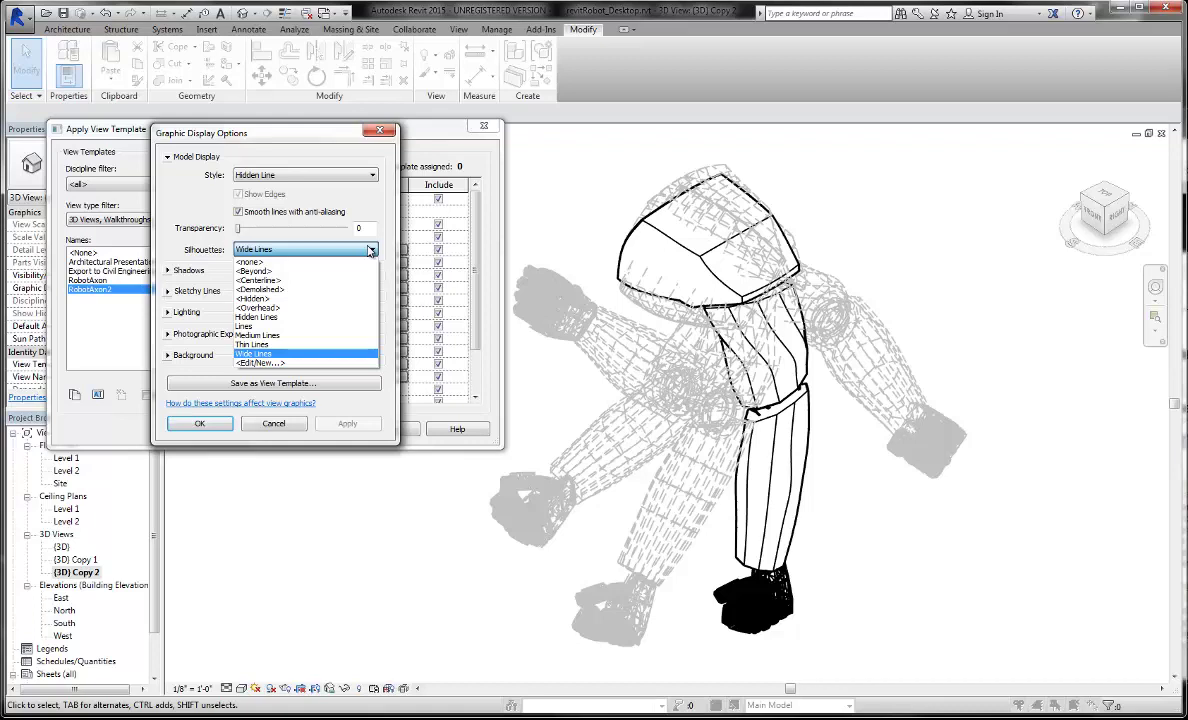
click(258, 299)
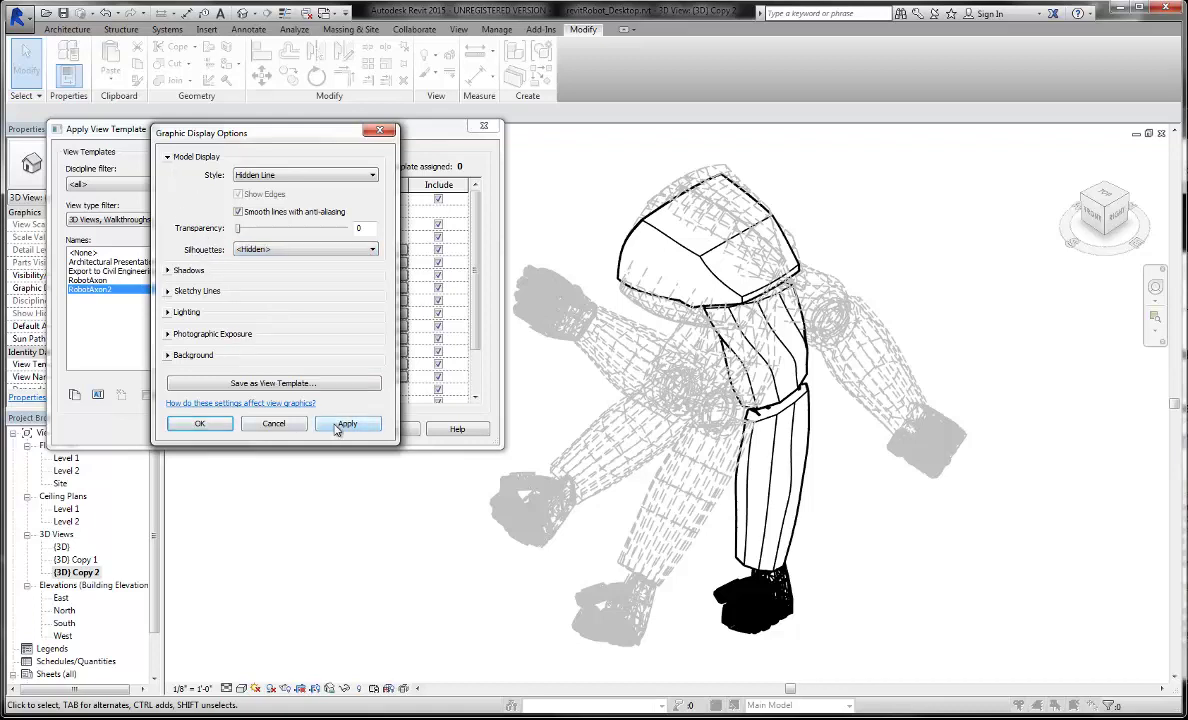
click(340, 424)
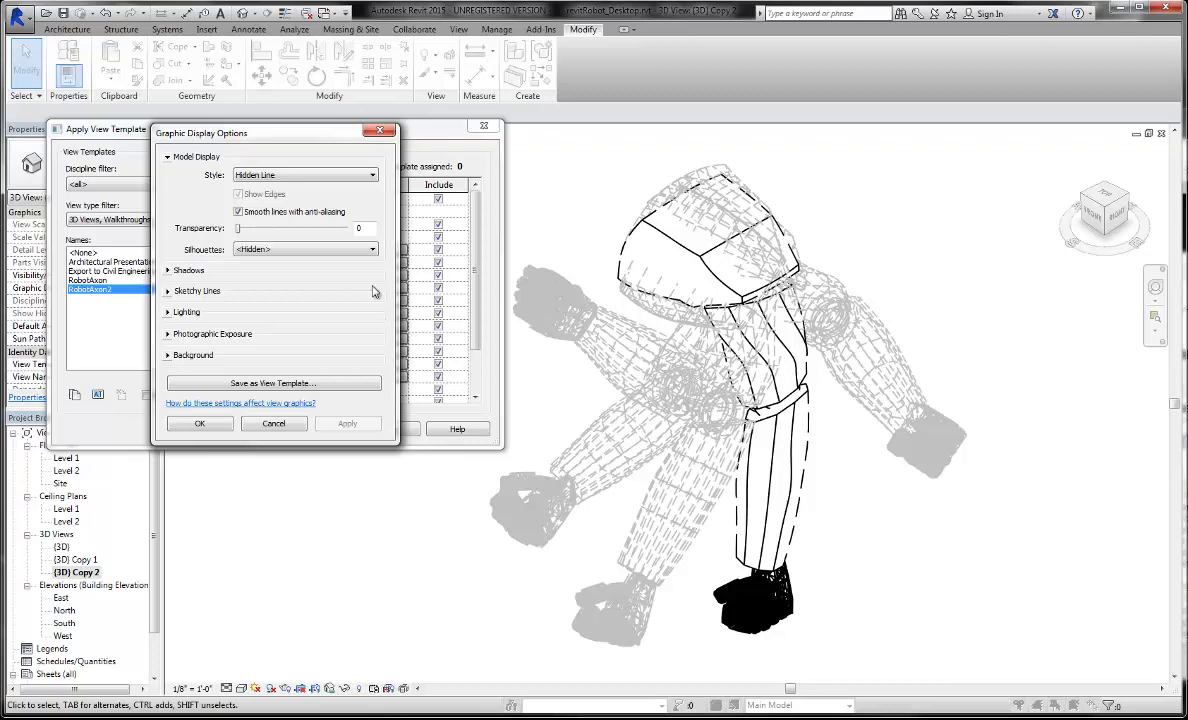
click(355, 252)
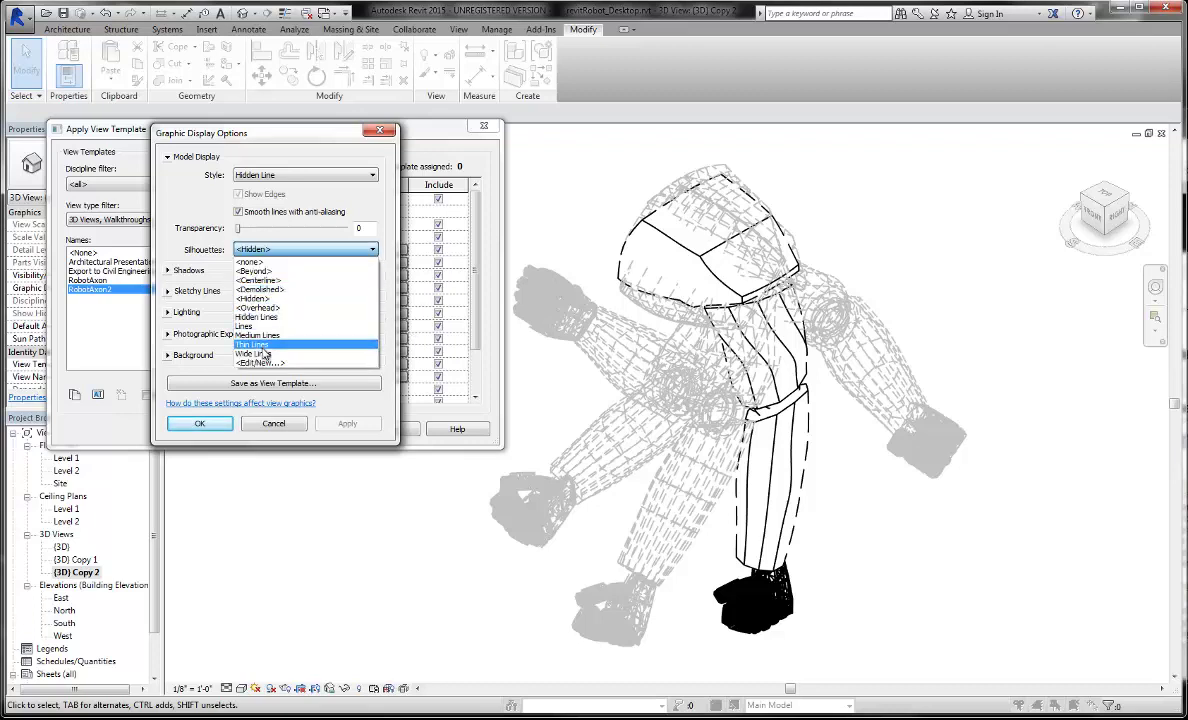
click(263, 355)
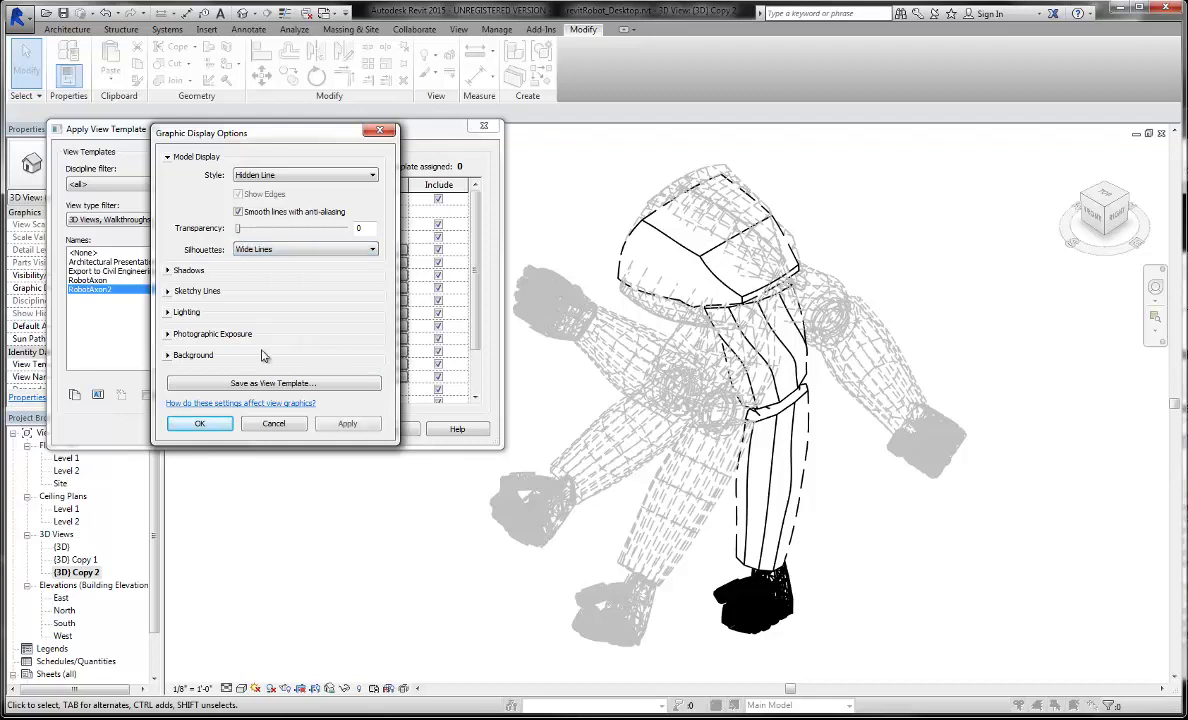
click(348, 424)
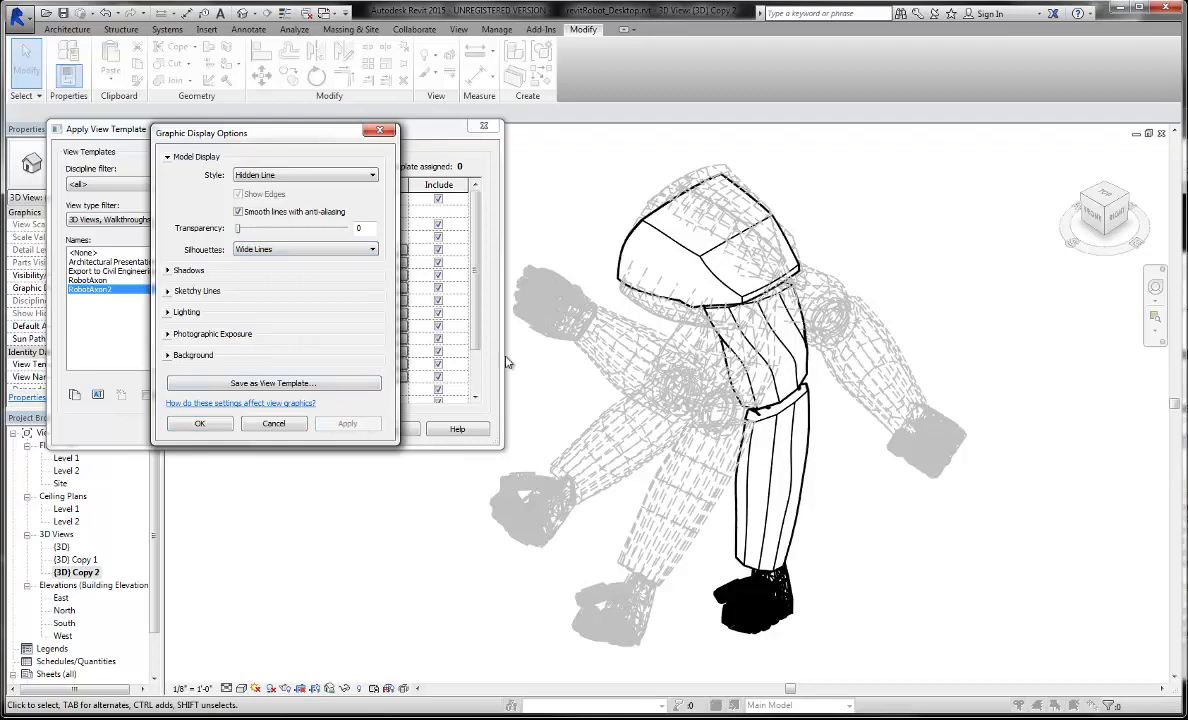
Accept the graphic display options and apply the RobotAxon2 template to the {3D} Copy 2 view.
click(203, 423)
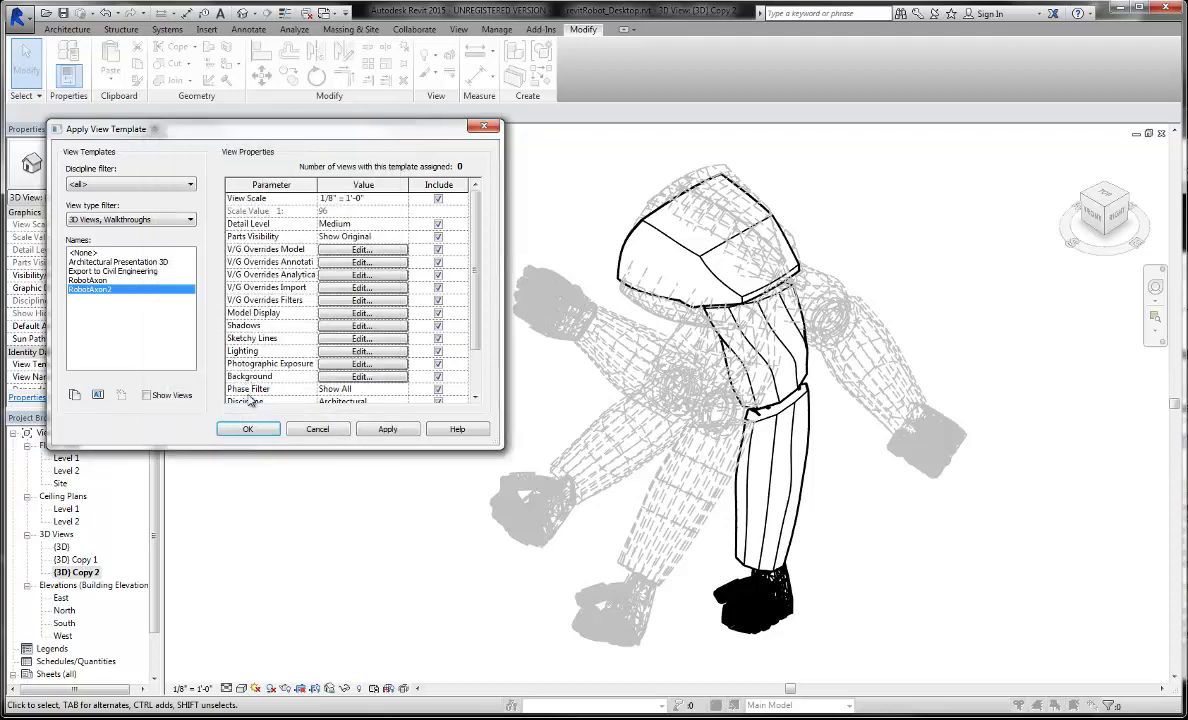
click(387, 429)
click(250, 430)
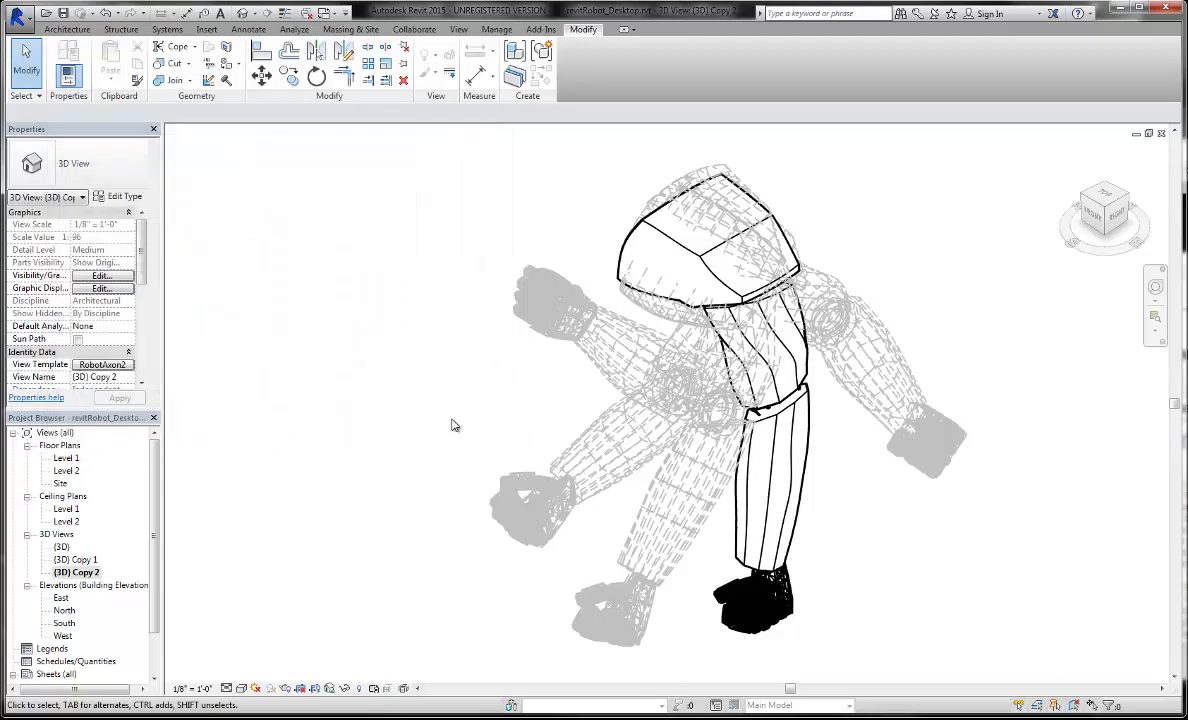
click(609, 368)
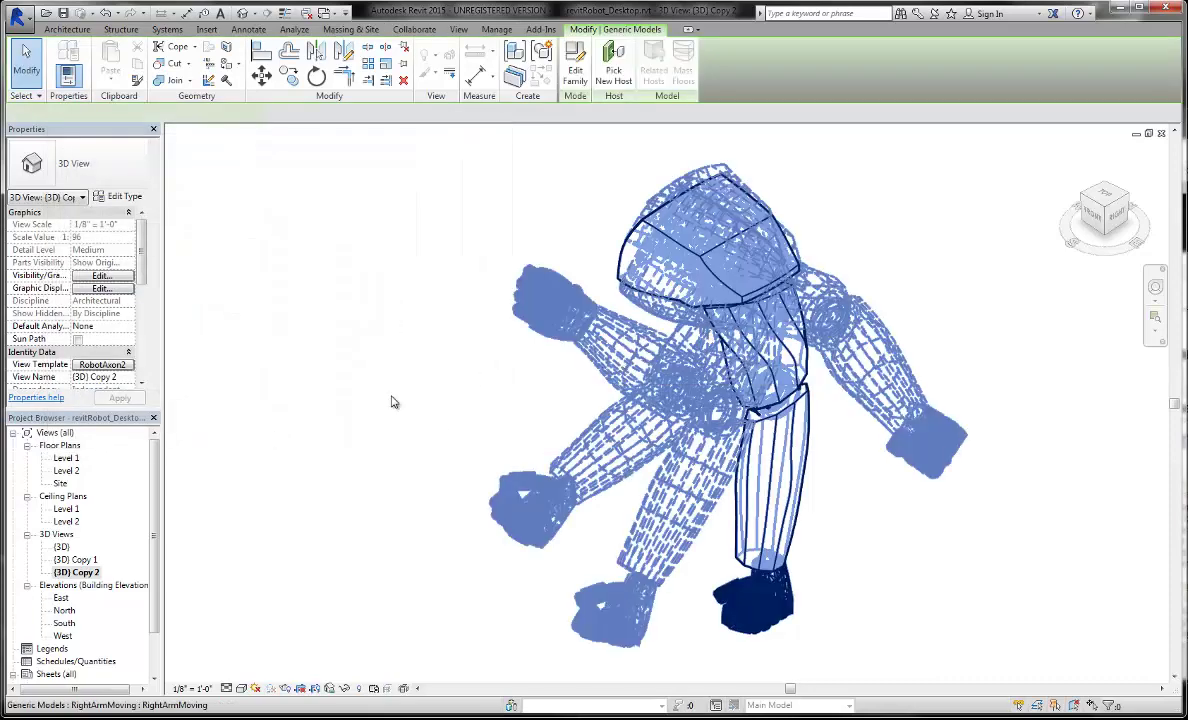
click(393, 403)
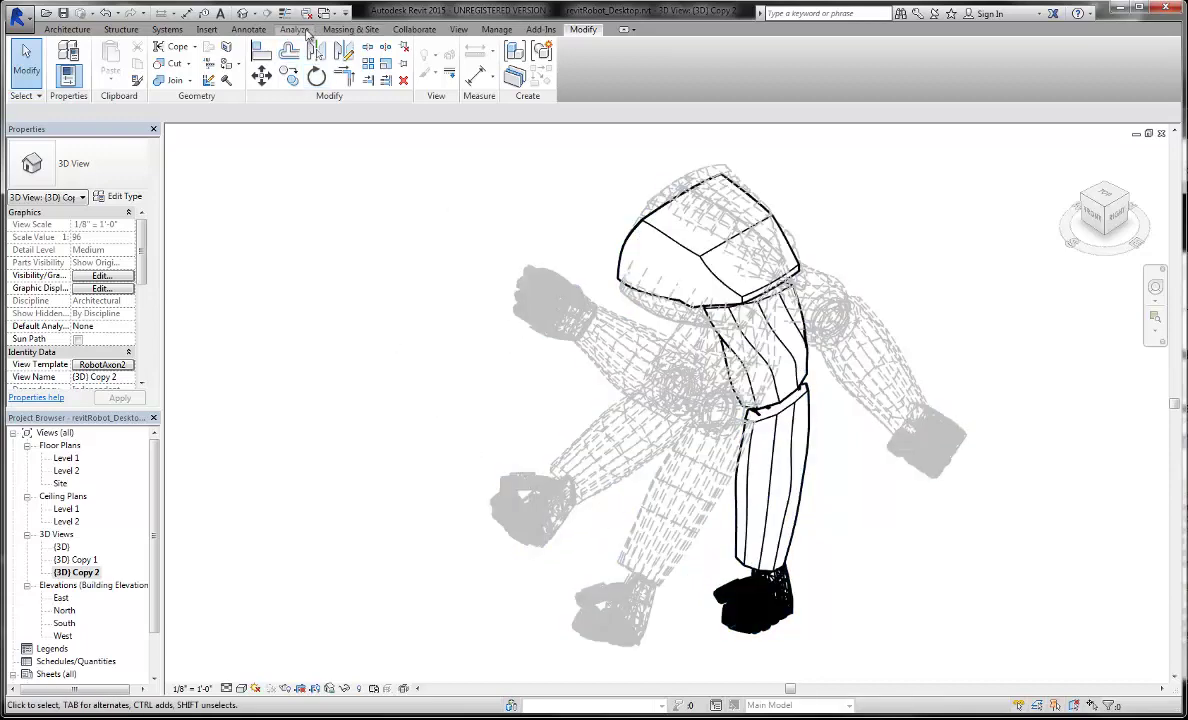
In the project's model line weights, set weight 10 at the 1/8" = 1'-0" scale to 0.0025" and accept.
click(497, 29)
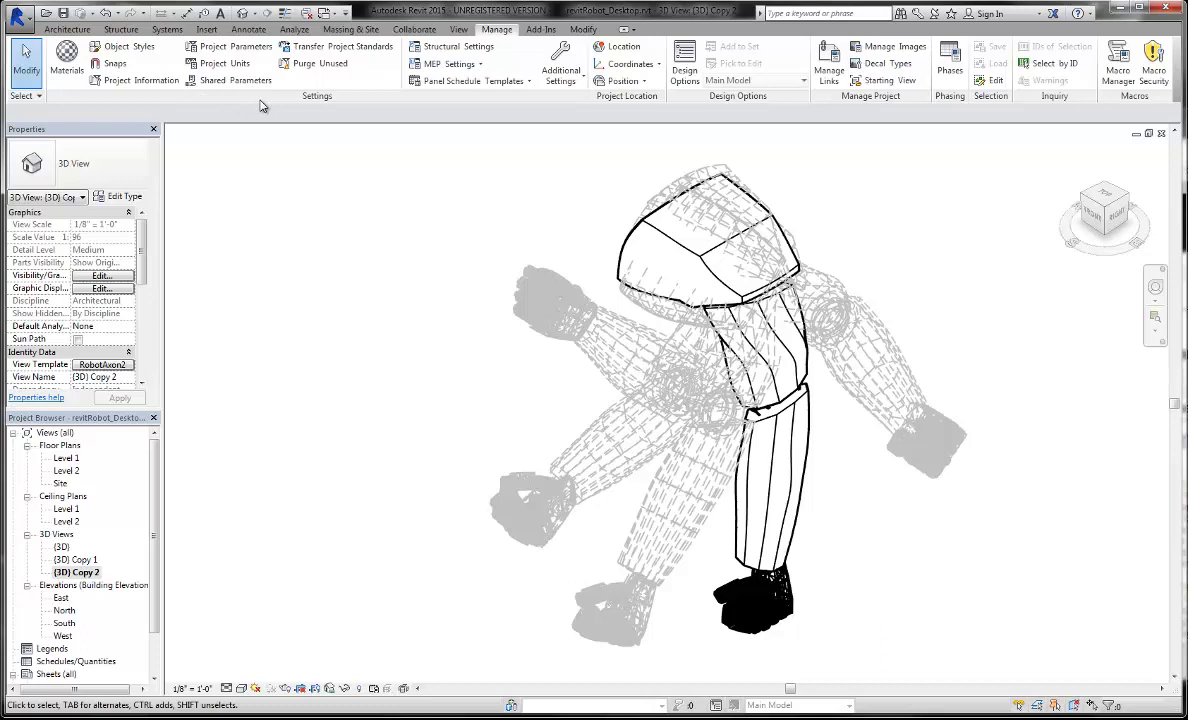
click(561, 75)
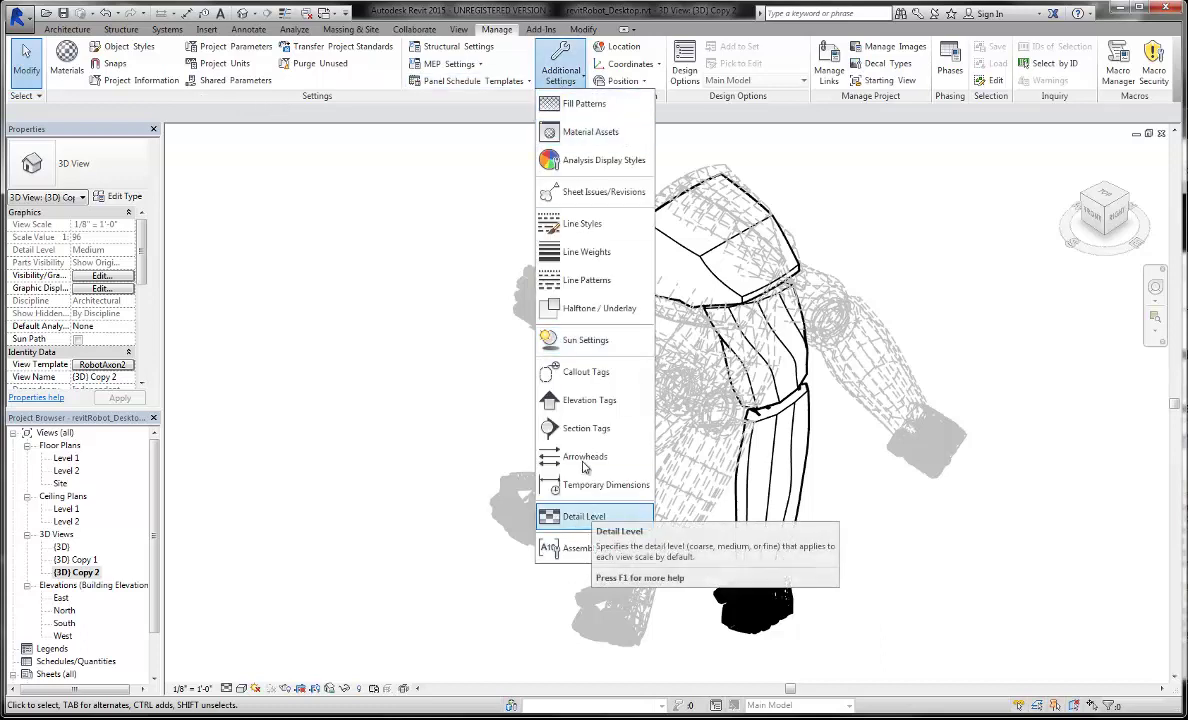
click(586, 251)
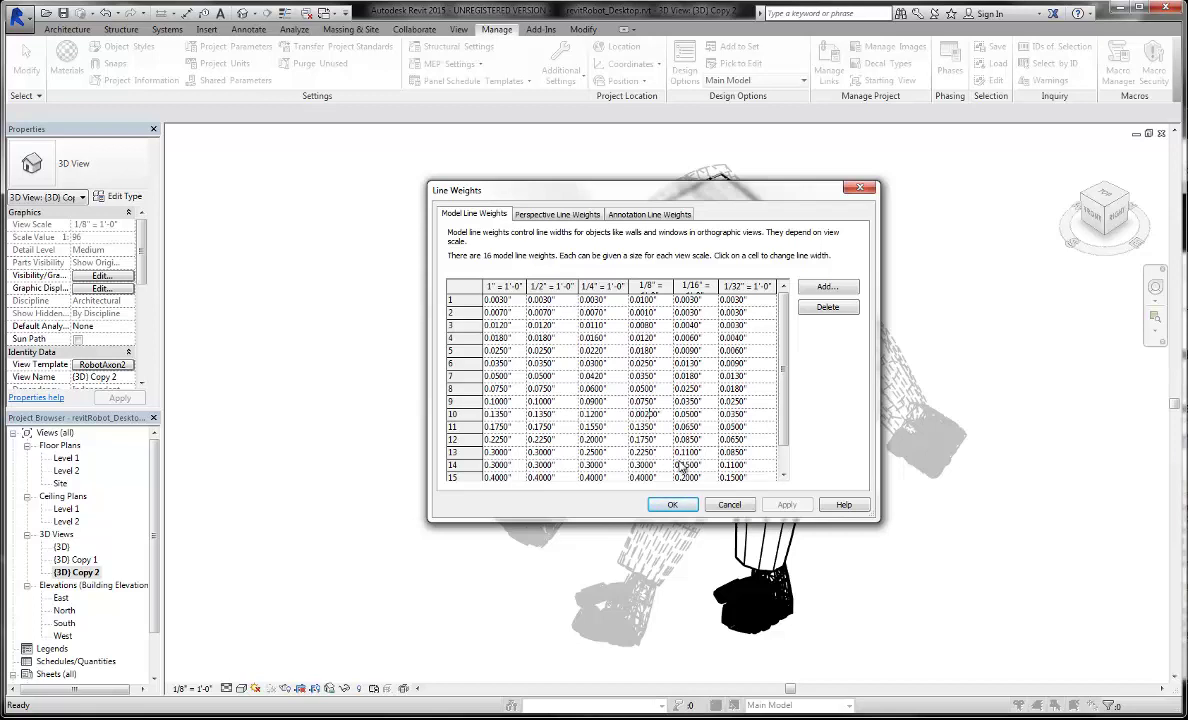
click(697, 404)
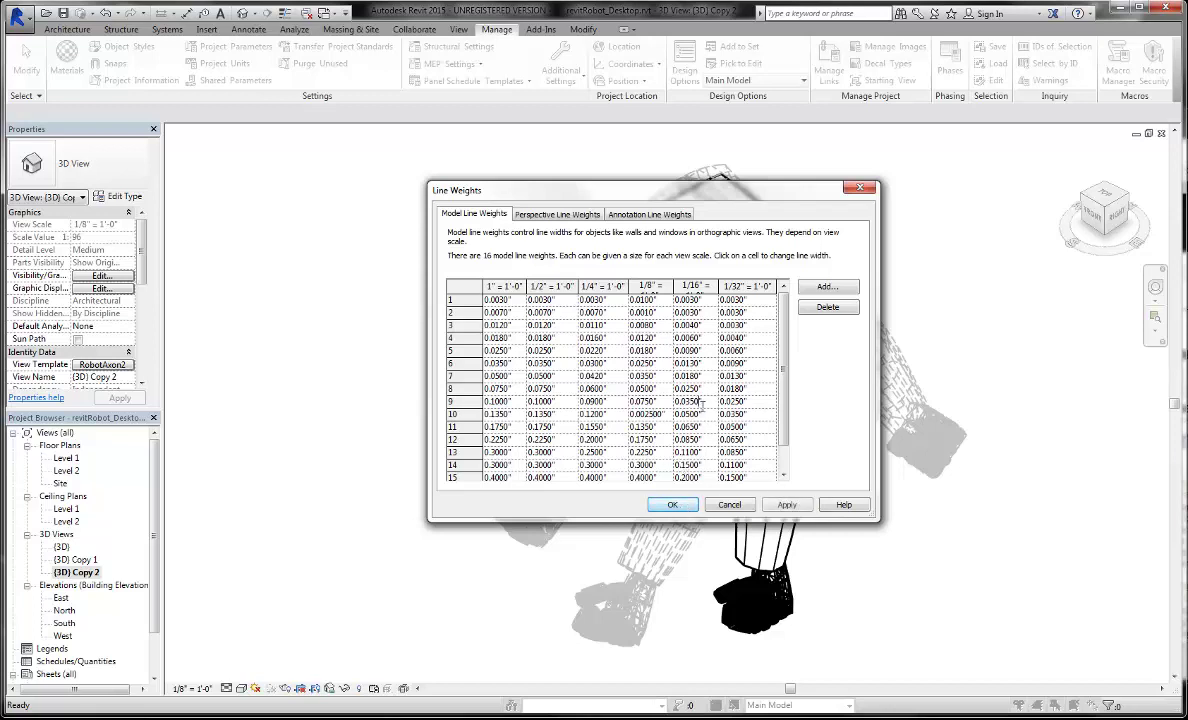
click(787, 505)
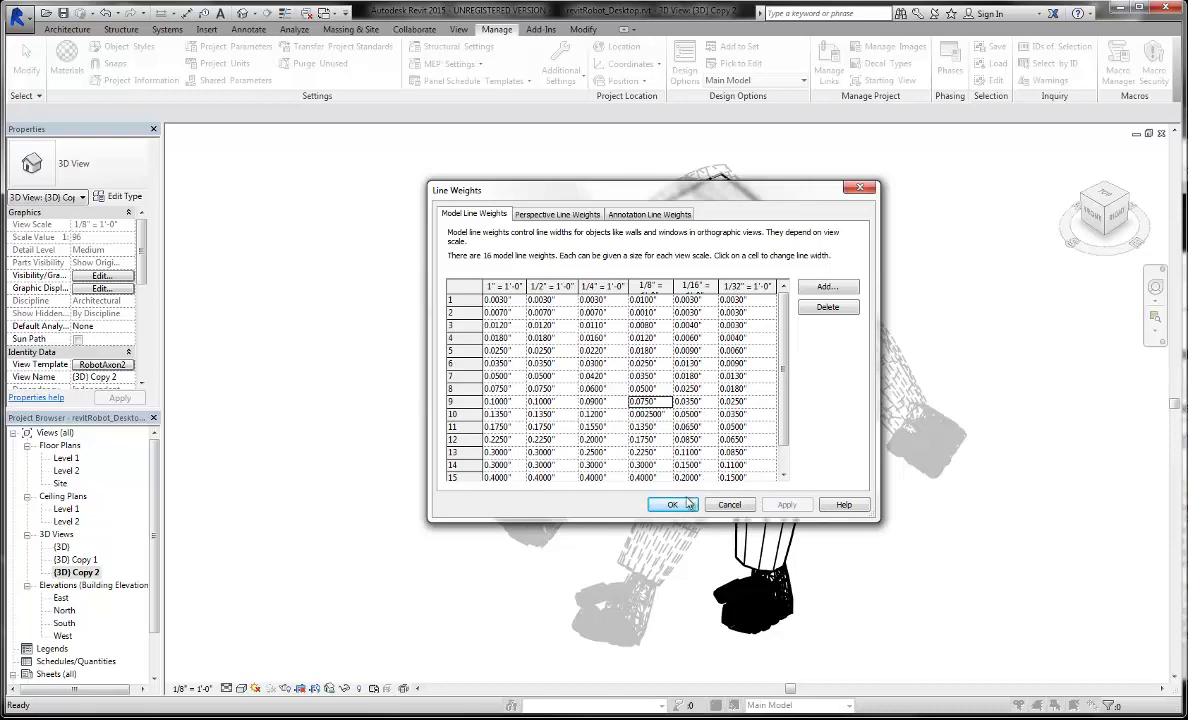
click(672, 504)
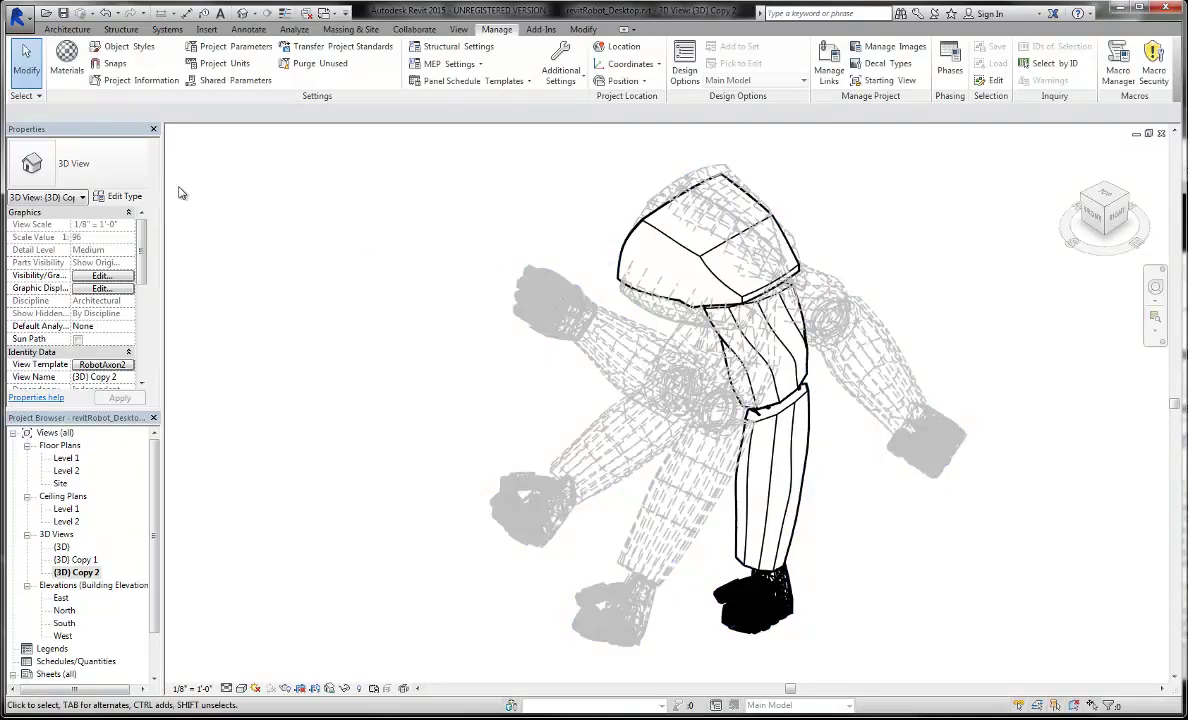
In the RobotAxon2 template, set the imported ARM category's projection line weight to 10 and accept the overrides and template.
click(104, 365)
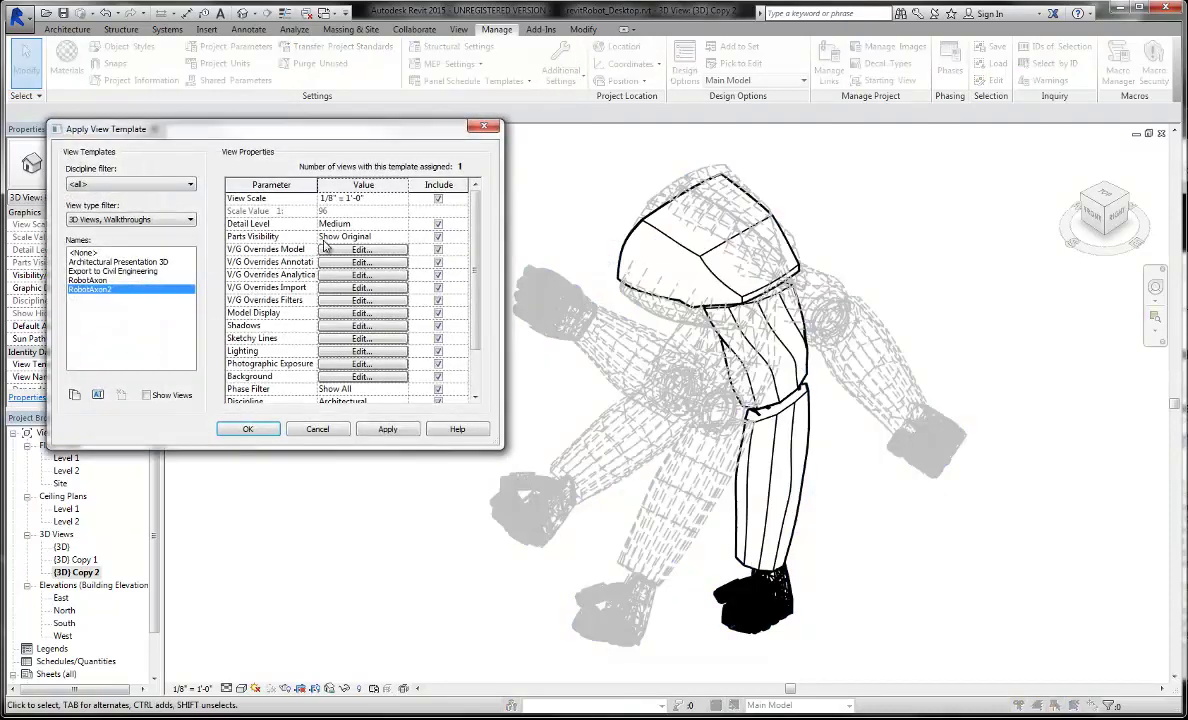
click(370, 288)
click(228, 191)
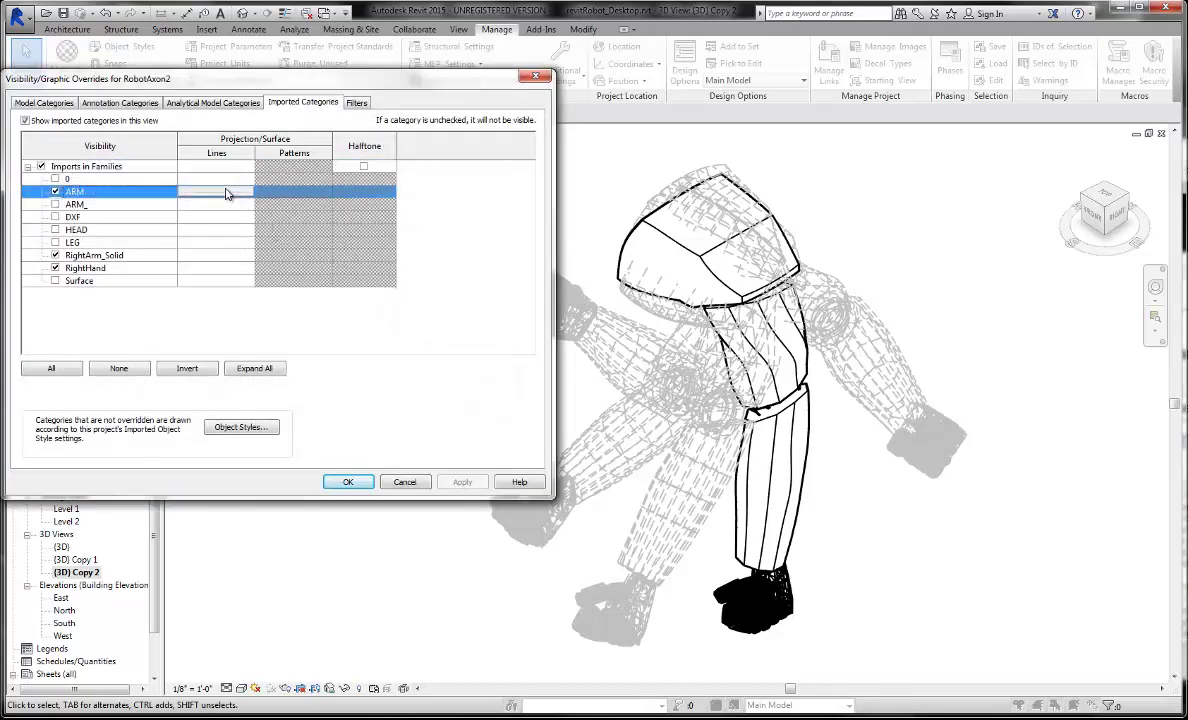
click(228, 191)
click(325, 262)
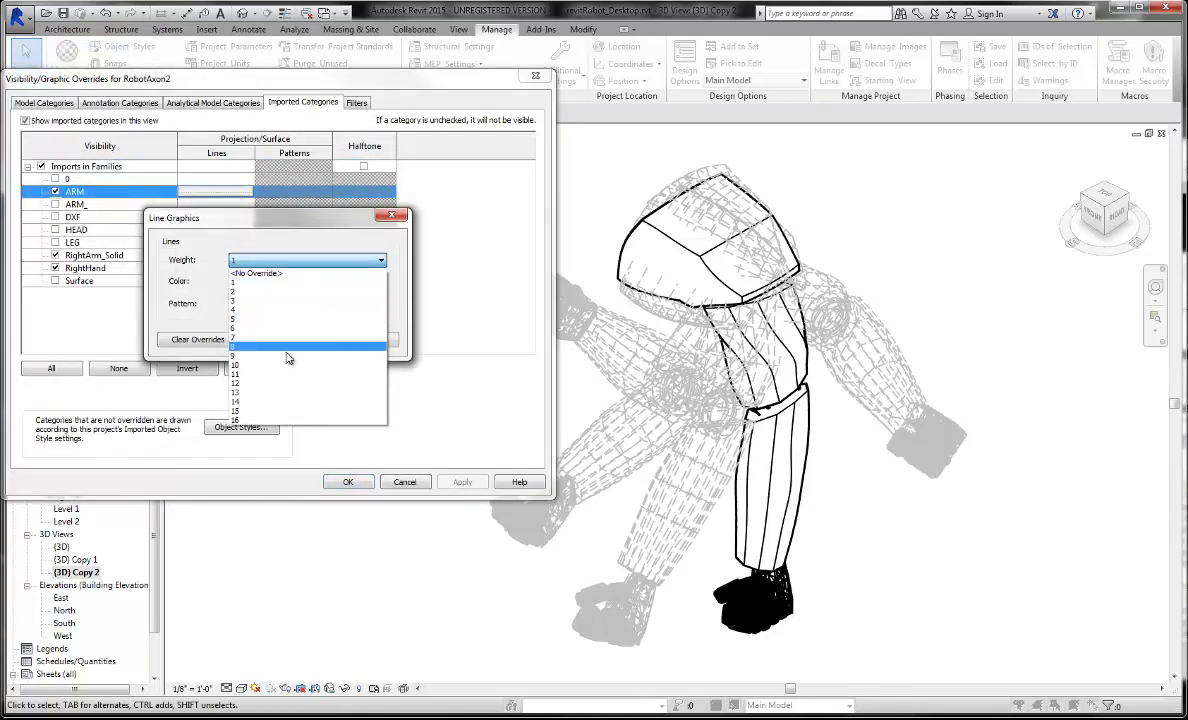
click(289, 359)
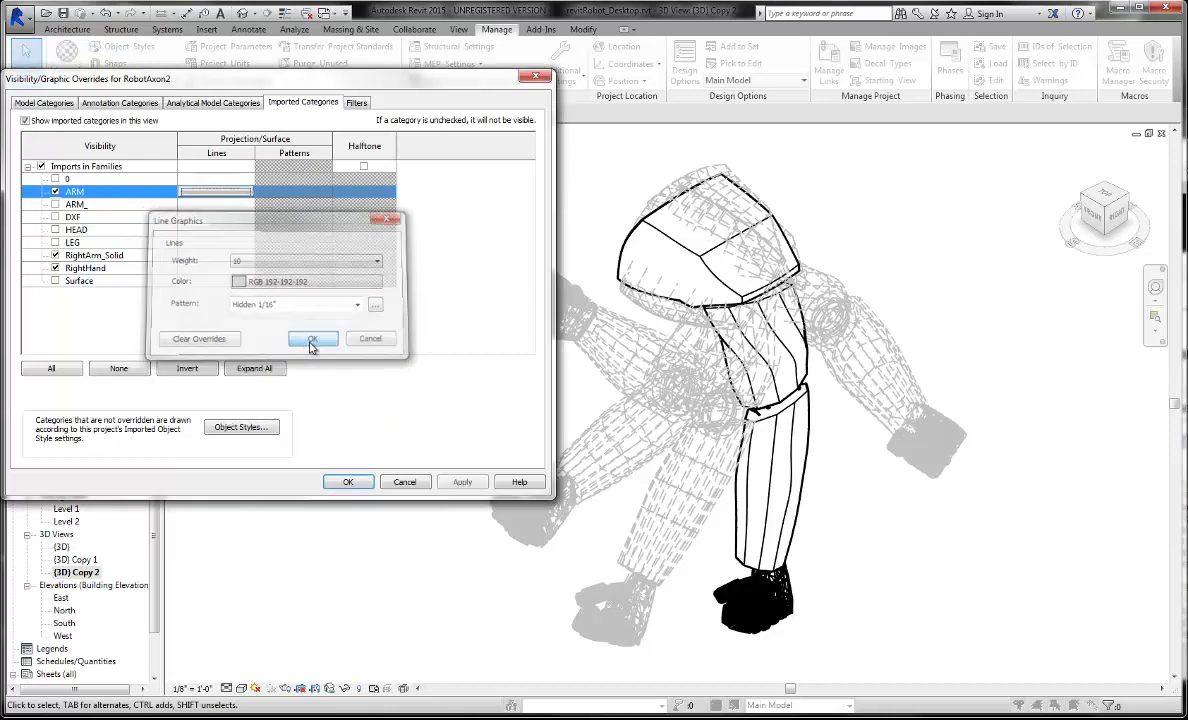
click(312, 340)
click(464, 482)
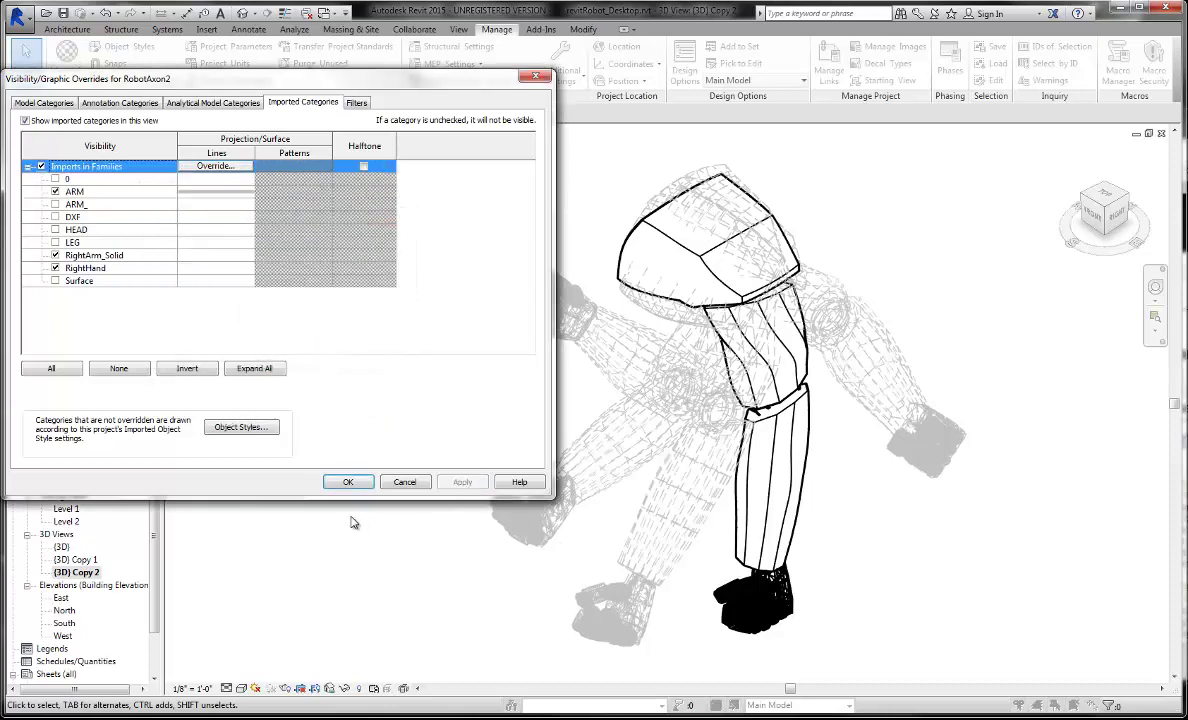
click(348, 482)
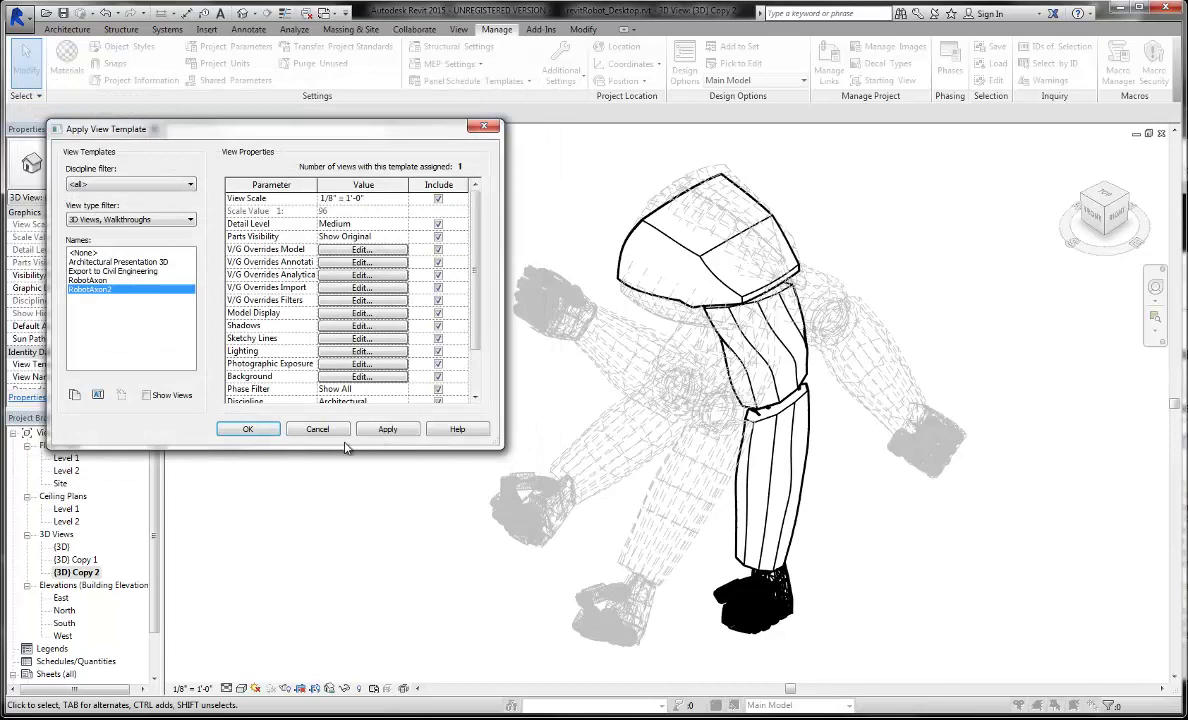
click(247, 429)
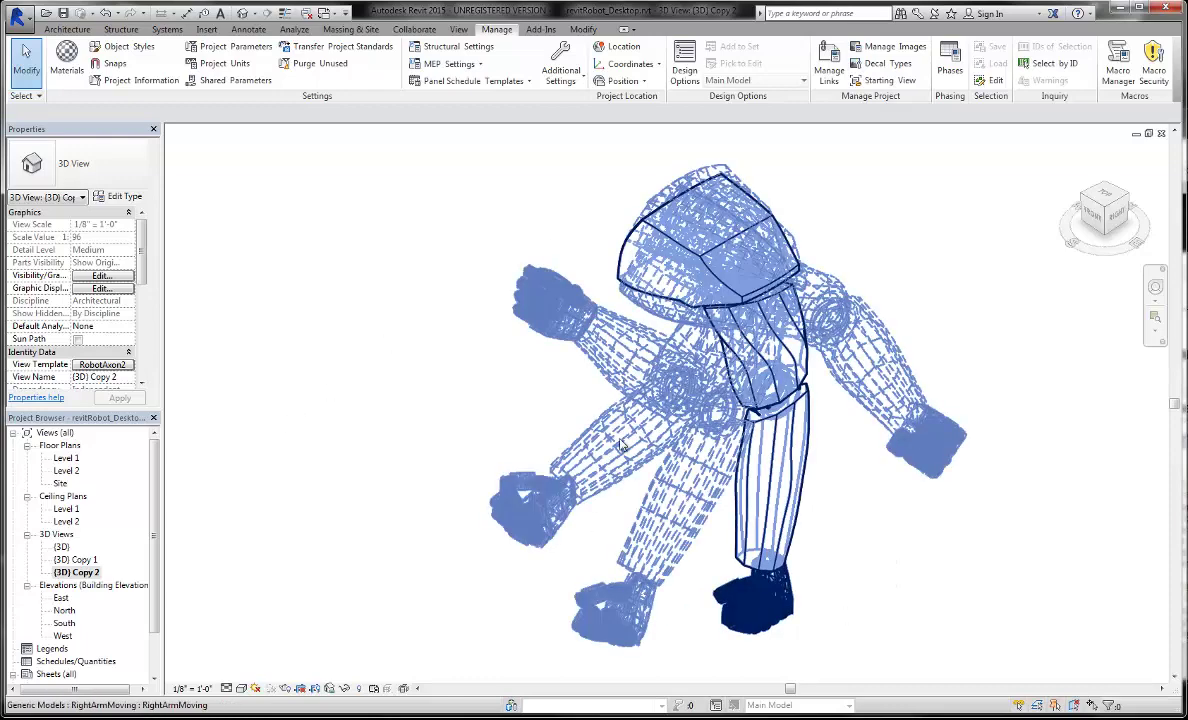
Create a new sheet using the B 11 x 17 Horizontal titleblock.
scroll(100, 540, down, 1)
click(76, 521)
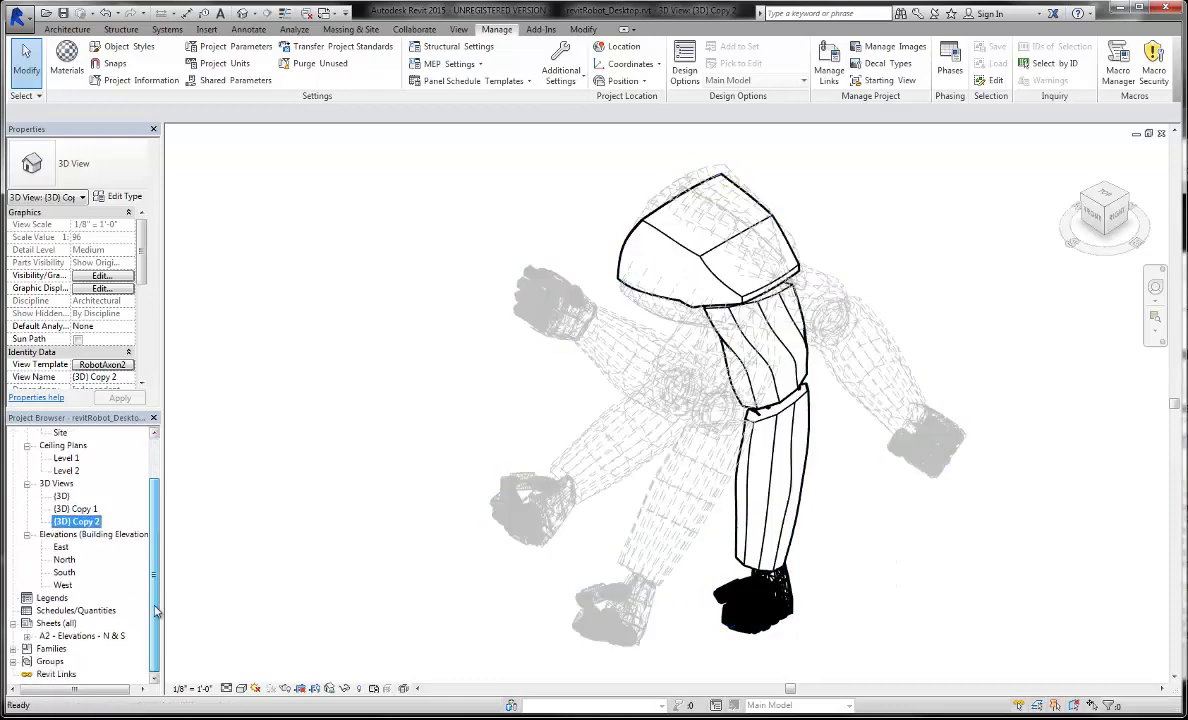
click(70, 636)
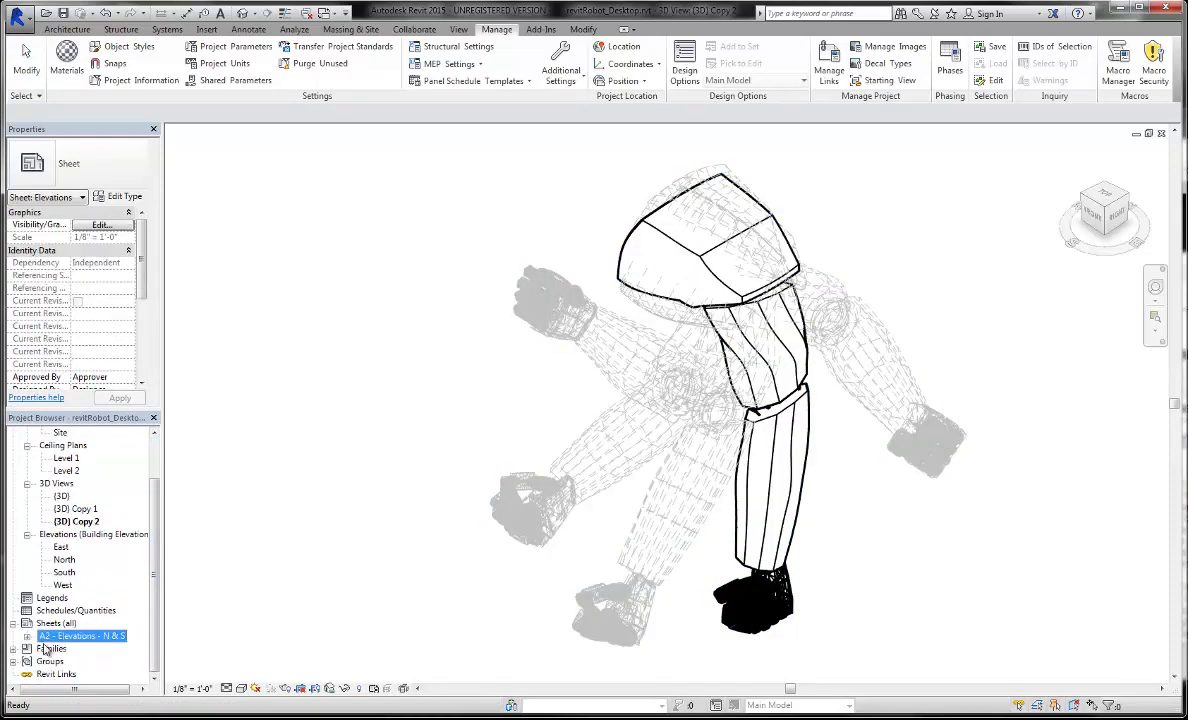
click(55, 623)
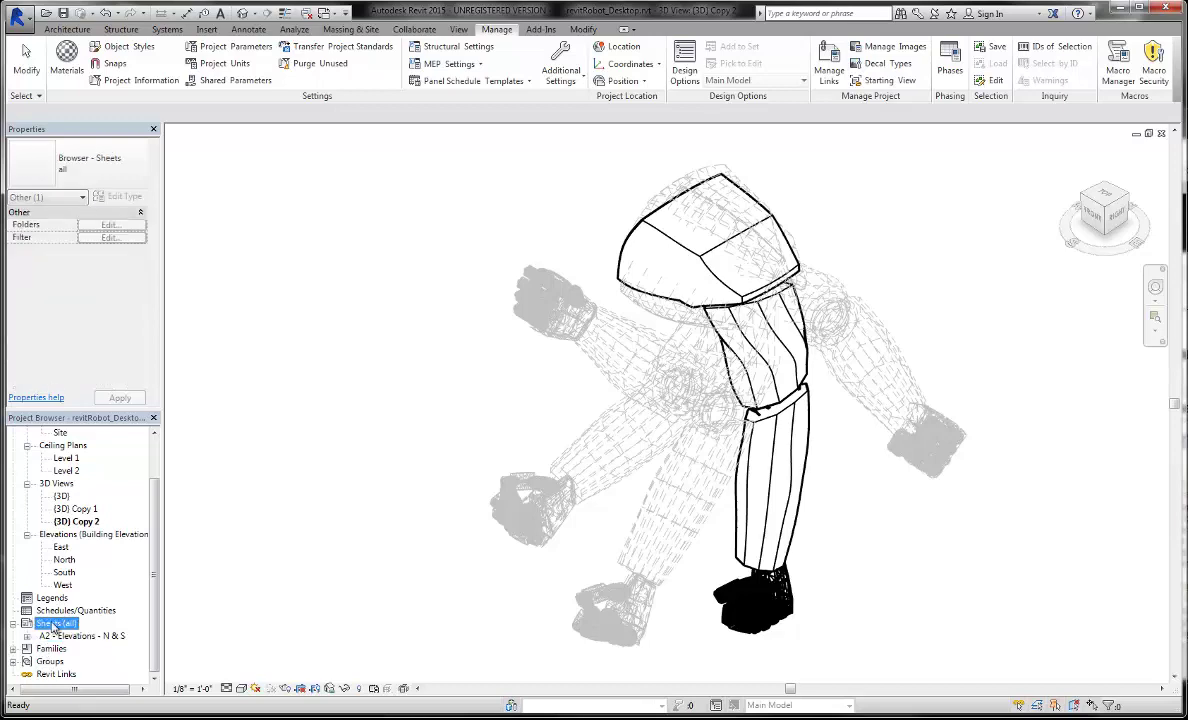
right_click(48, 626)
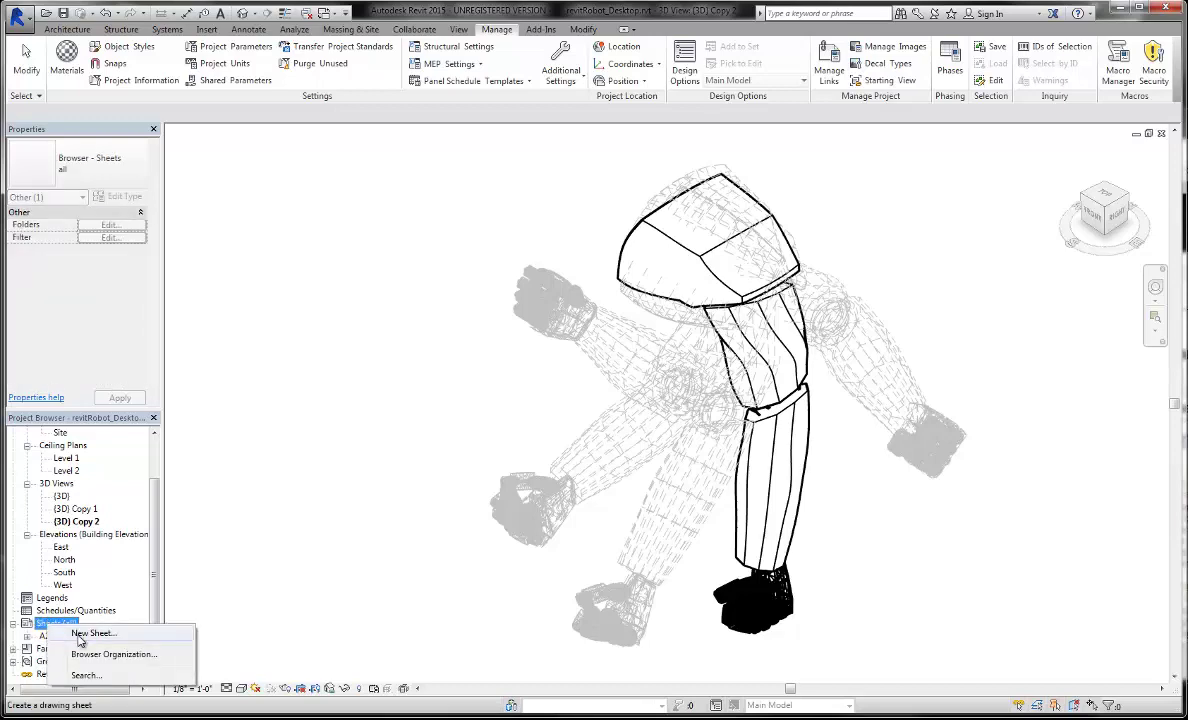
click(85, 633)
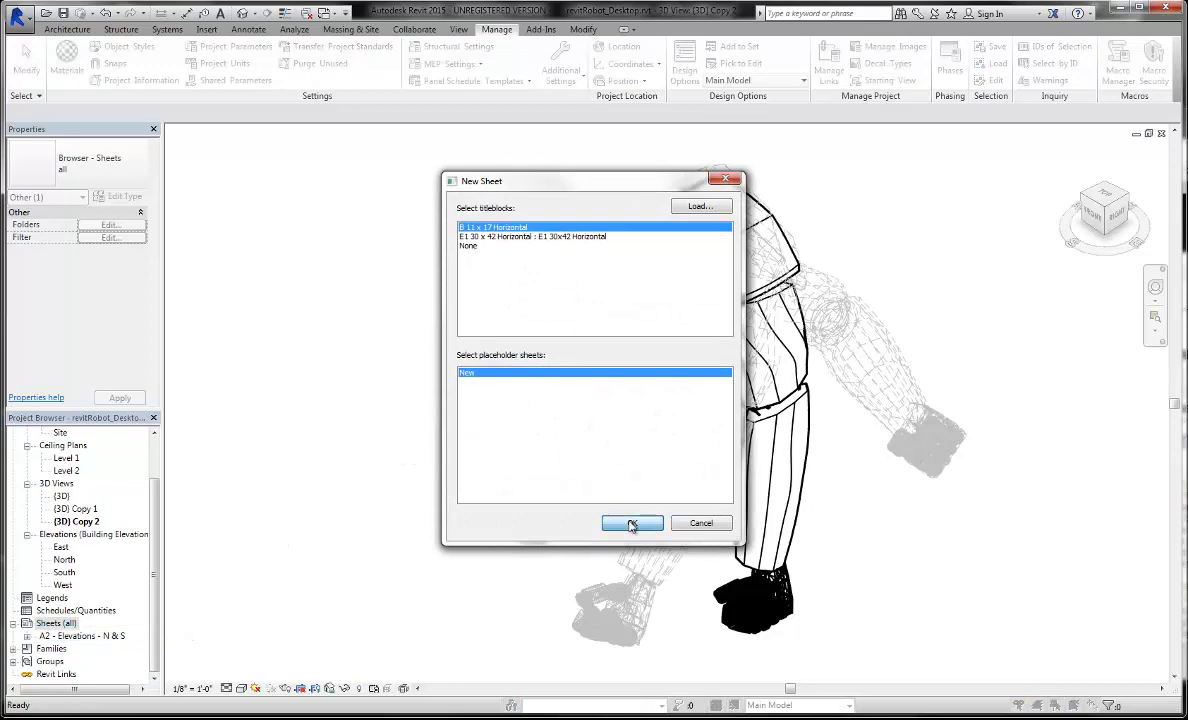
click(632, 522)
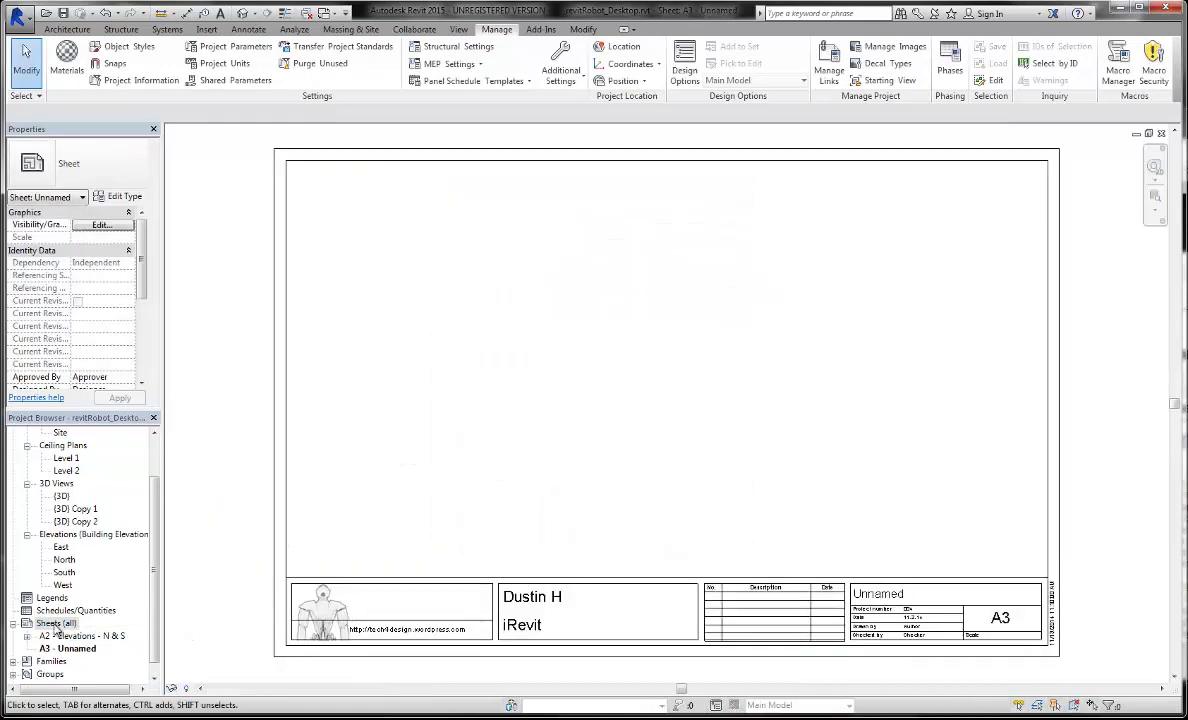
Place the {3D} Copy 2 view on the new A3 sheet.
drag(79, 524, 619, 432)
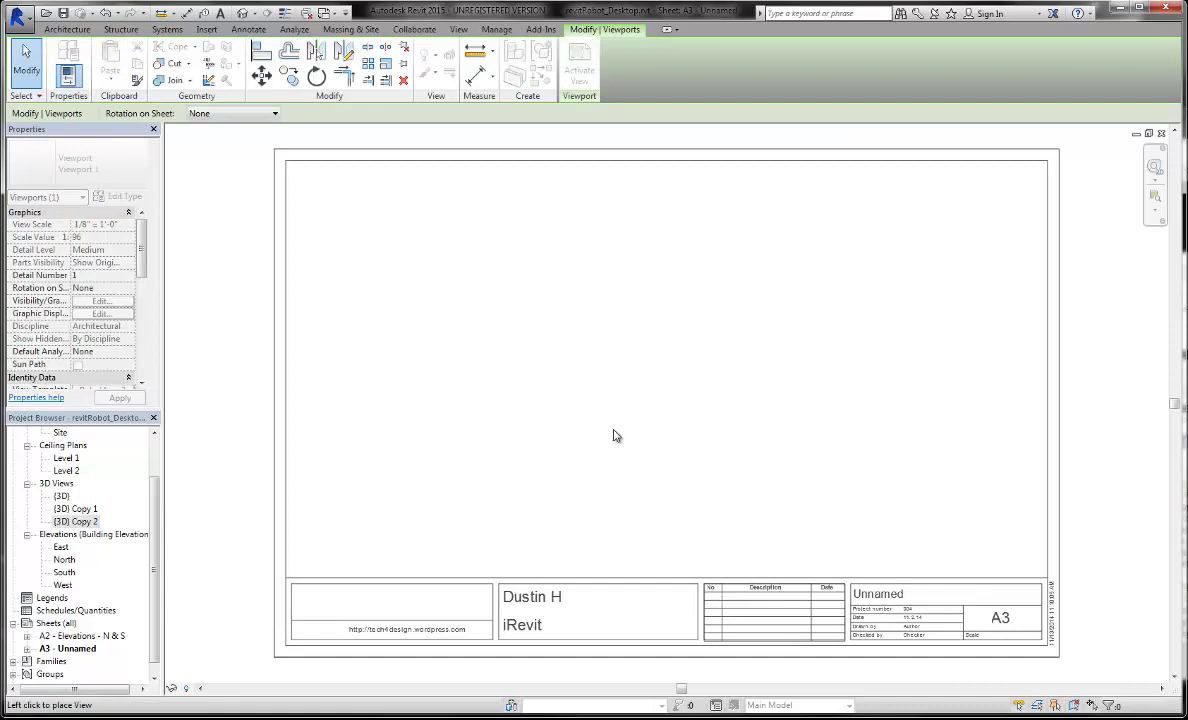
click(540, 478)
scroll(549, 471, down, 2)
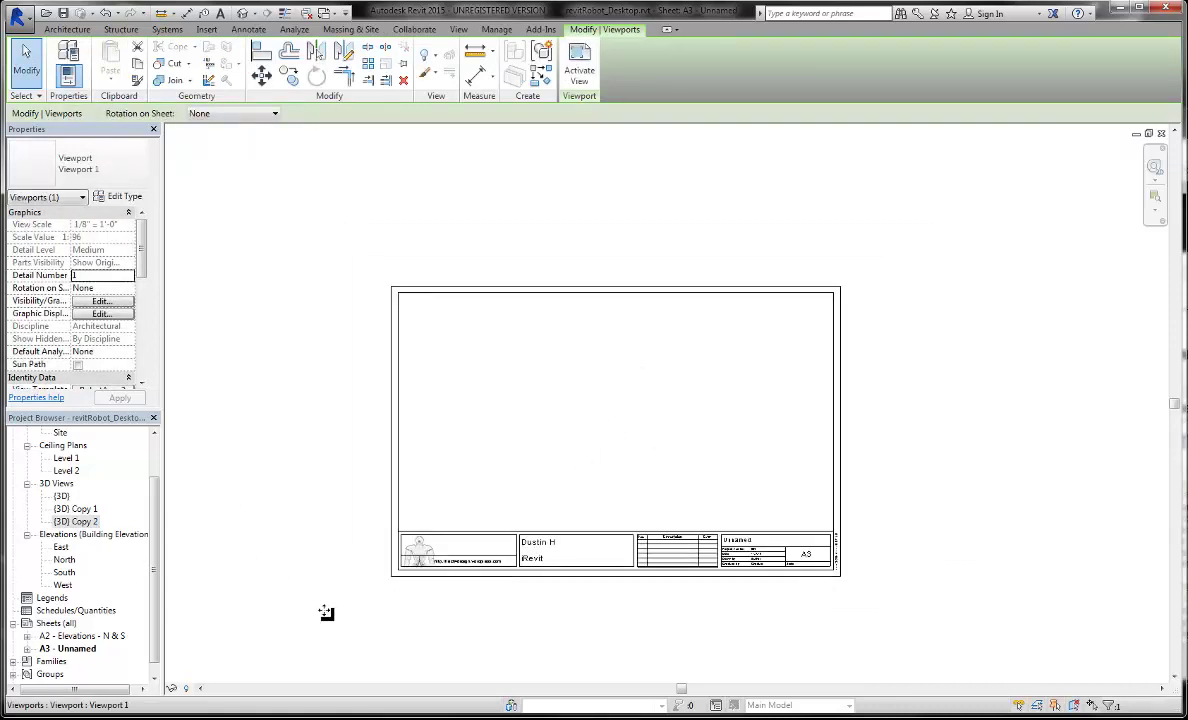
scroll(400, 515, down, 2)
scroll(652, 445, down, 2)
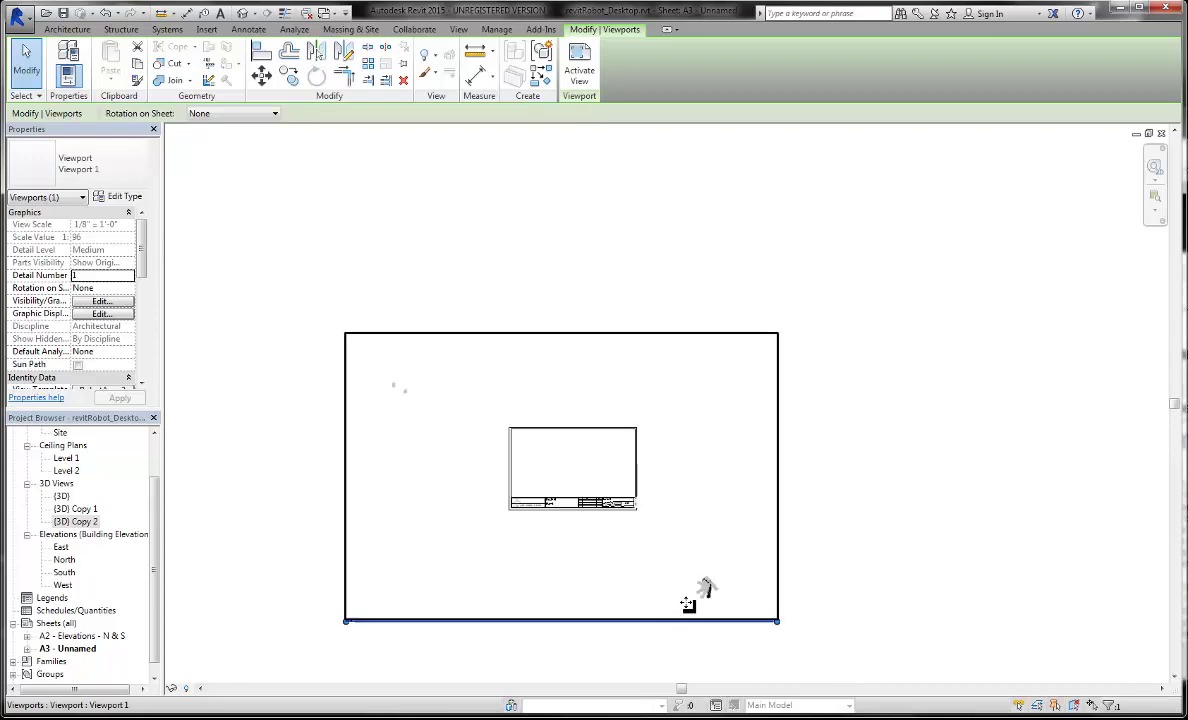
Move the oversized viewport up and to the left so the robot lies over the sheet's title block.
scroll(690, 604, up, 4)
click(898, 579)
scroll(898, 579, down, 3)
drag(799, 590, 679, 493)
click(881, 525)
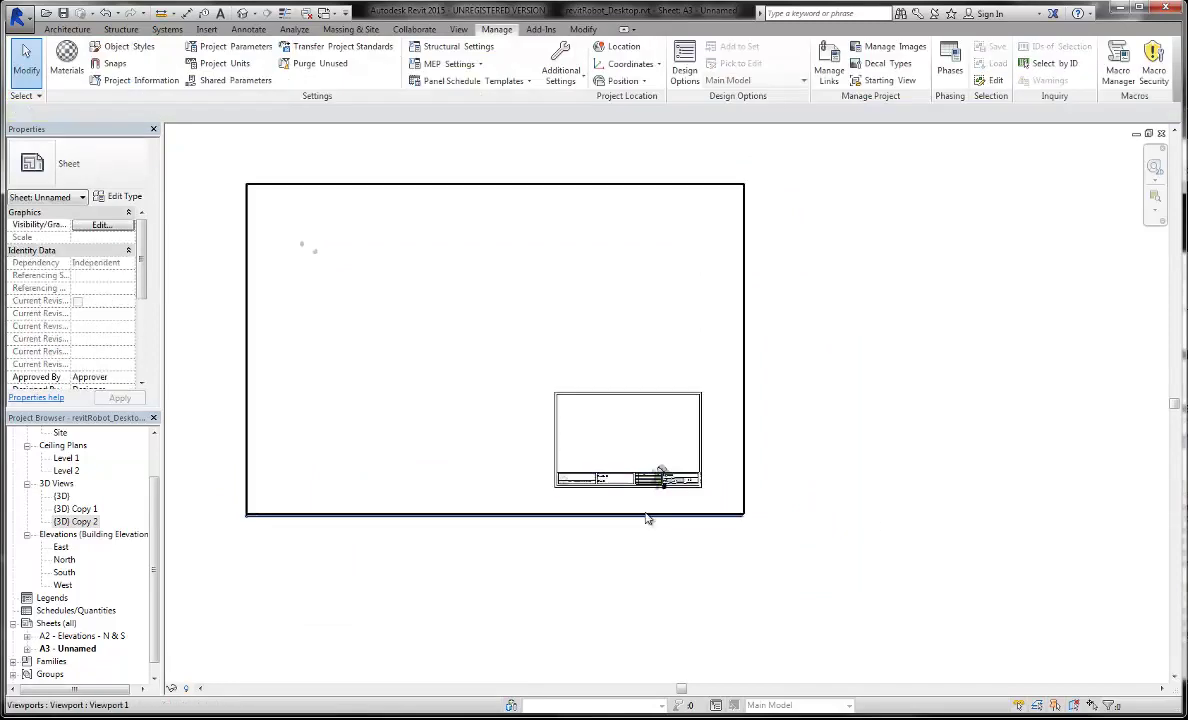
Turn on the crop view, crop region visibility and annotation crop for the robot viewport.
click(650, 515)
click(143, 355)
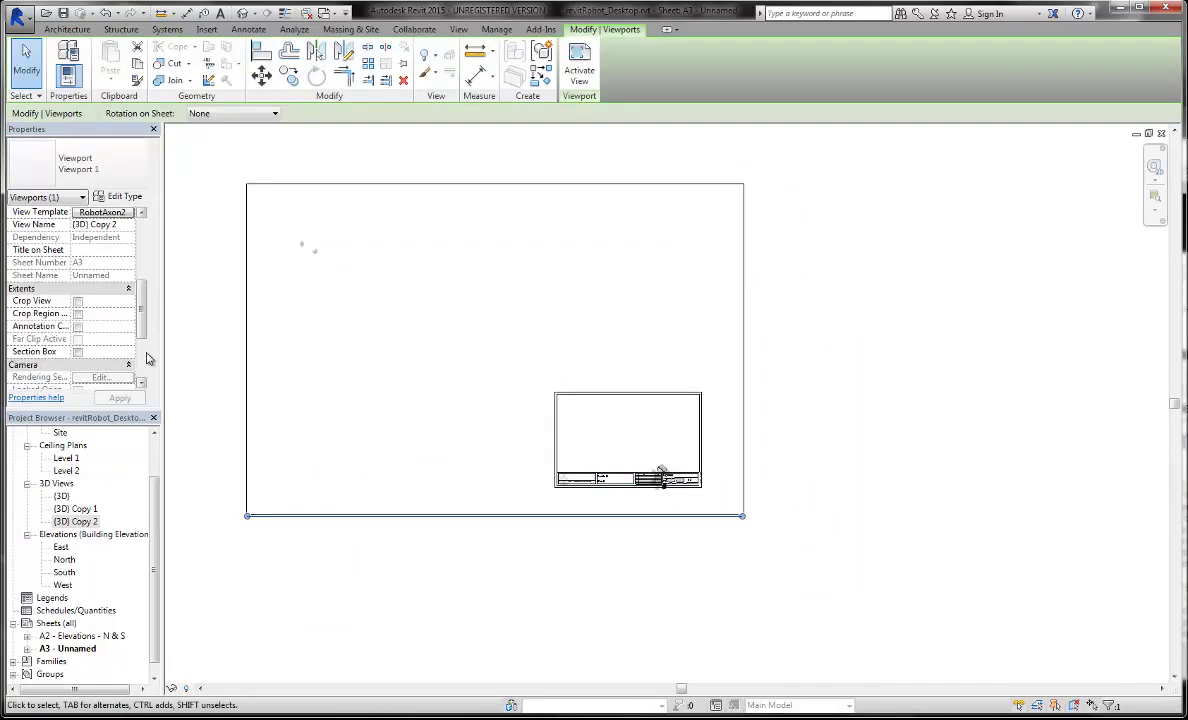
click(243, 378)
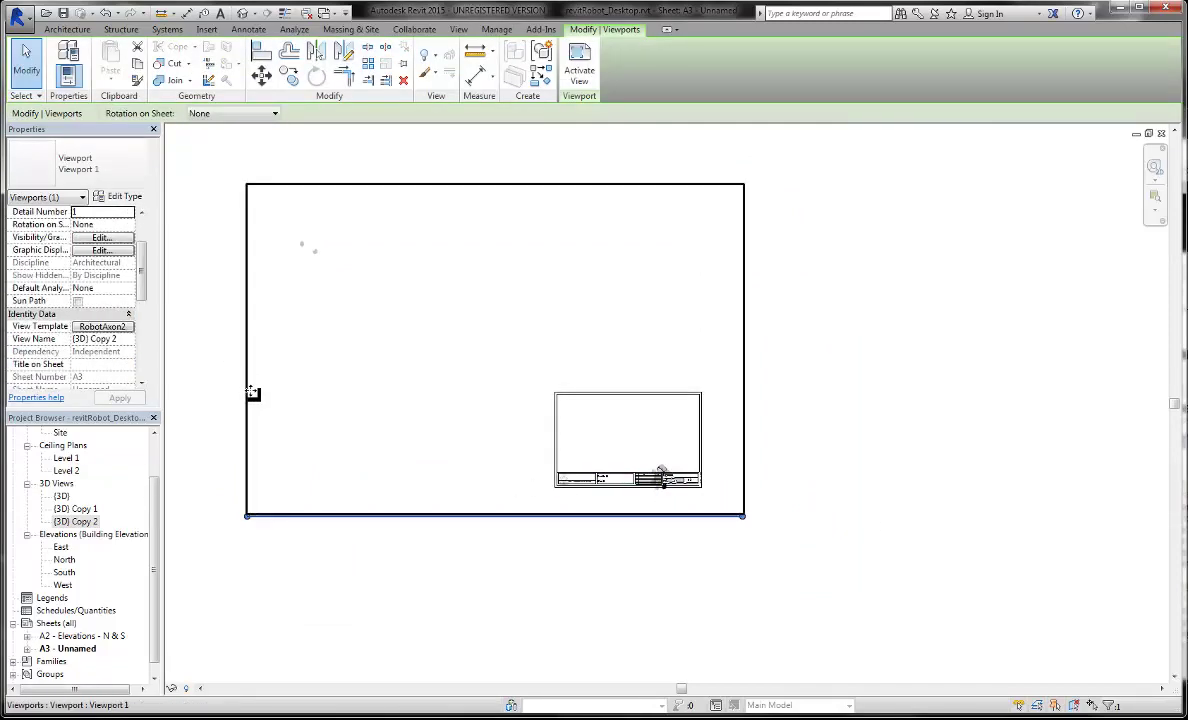
drag(143, 294, 145, 354)
click(77, 225)
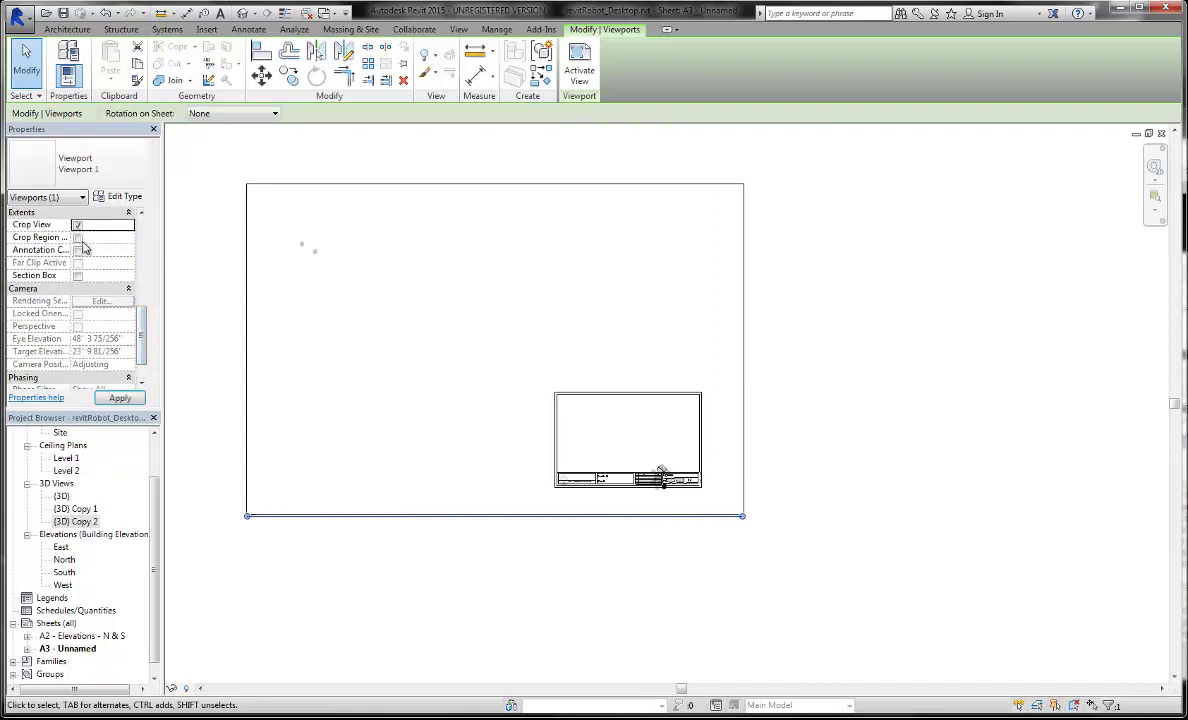
click(77, 238)
click(77, 250)
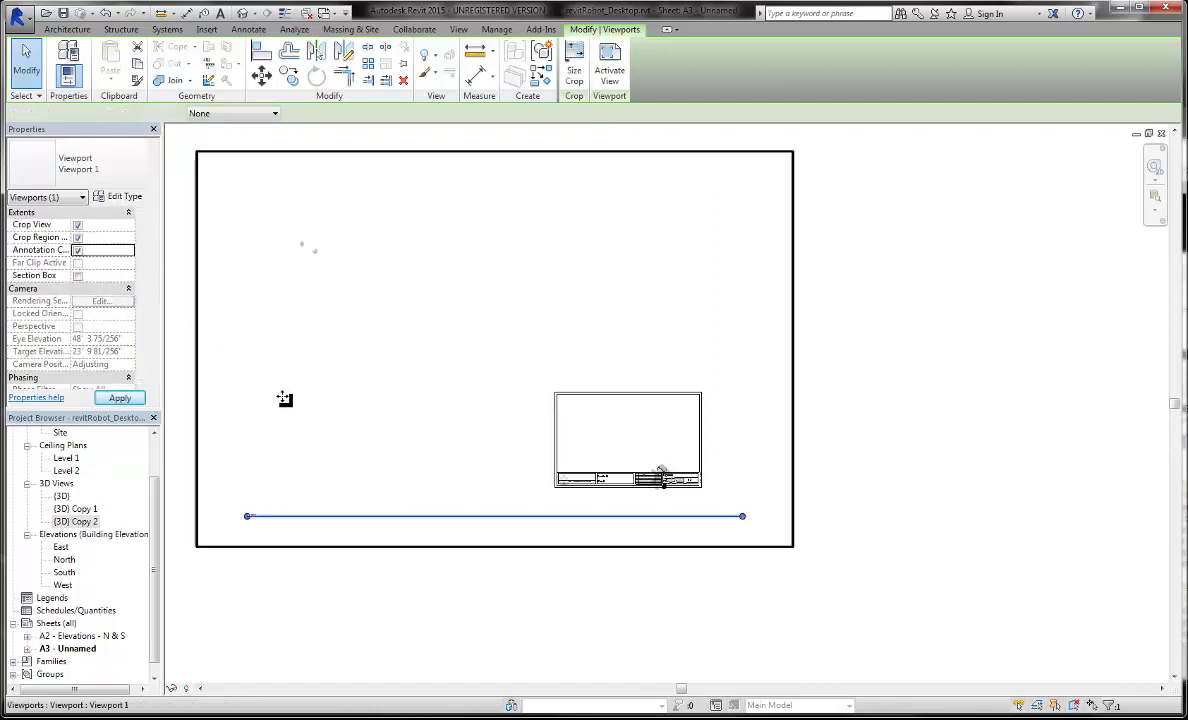
Activate the robot viewport and shrink its crop region on all four sides to fit closely around the robot.
double_click(541, 553)
click(797, 362)
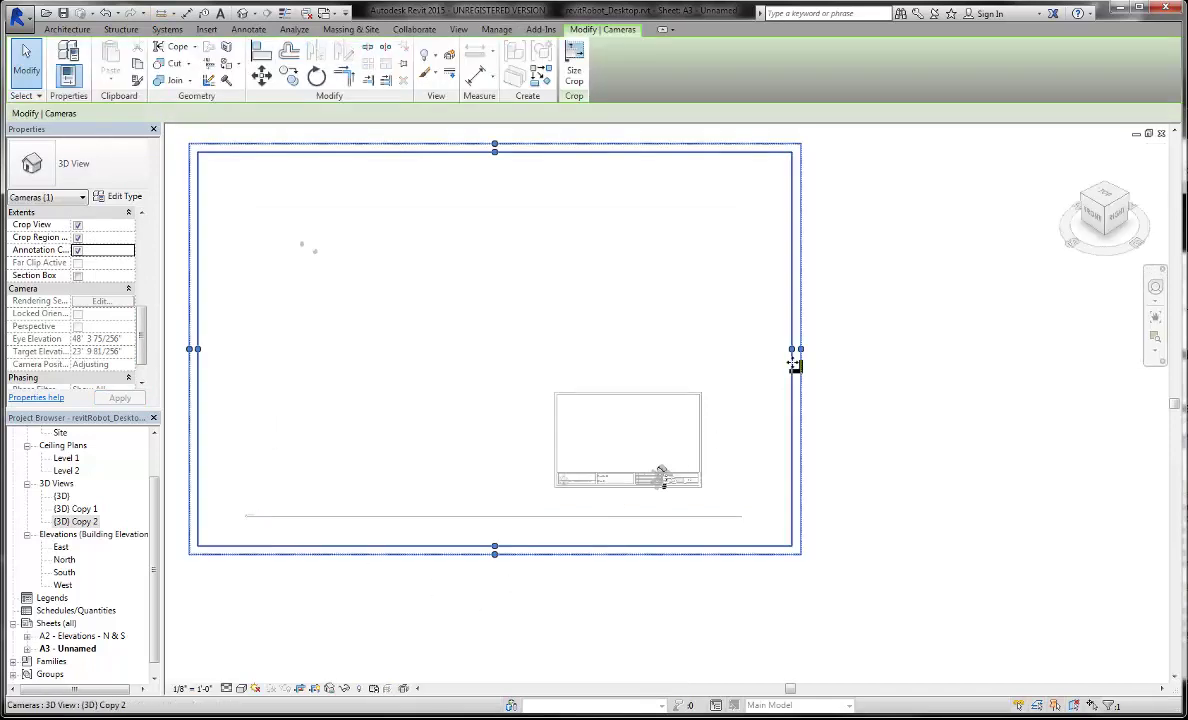
drag(799, 349, 681, 358)
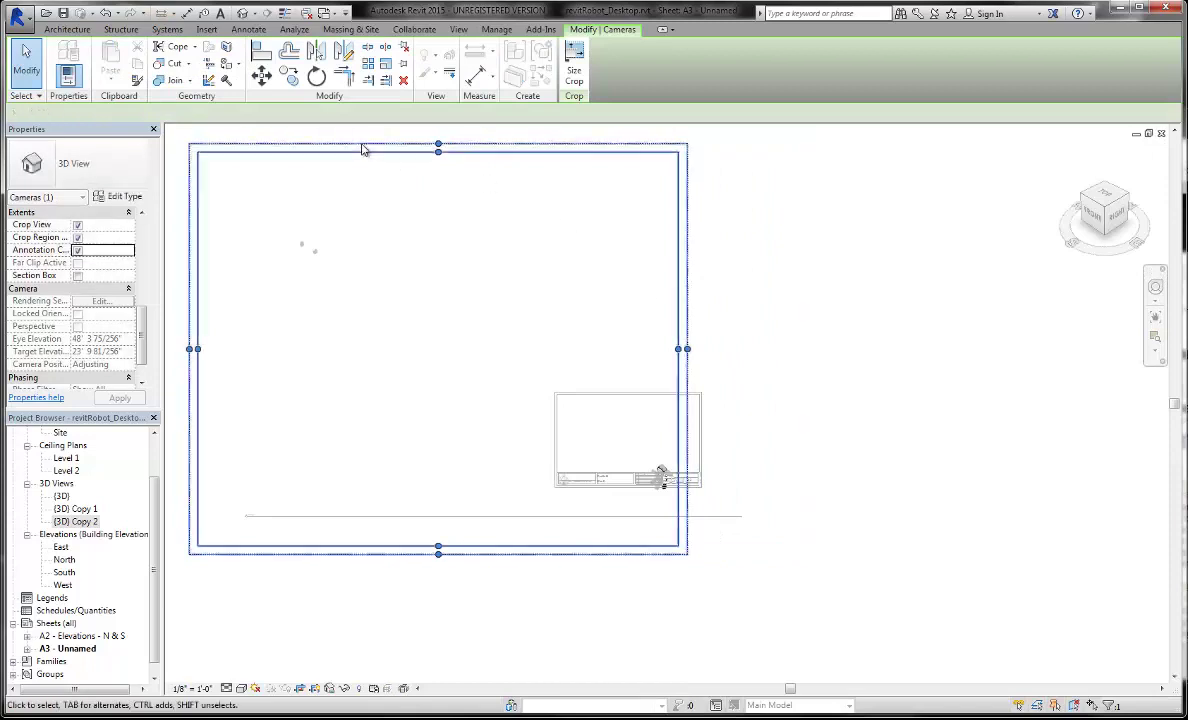
drag(440, 148, 477, 450)
drag(200, 500, 648, 498)
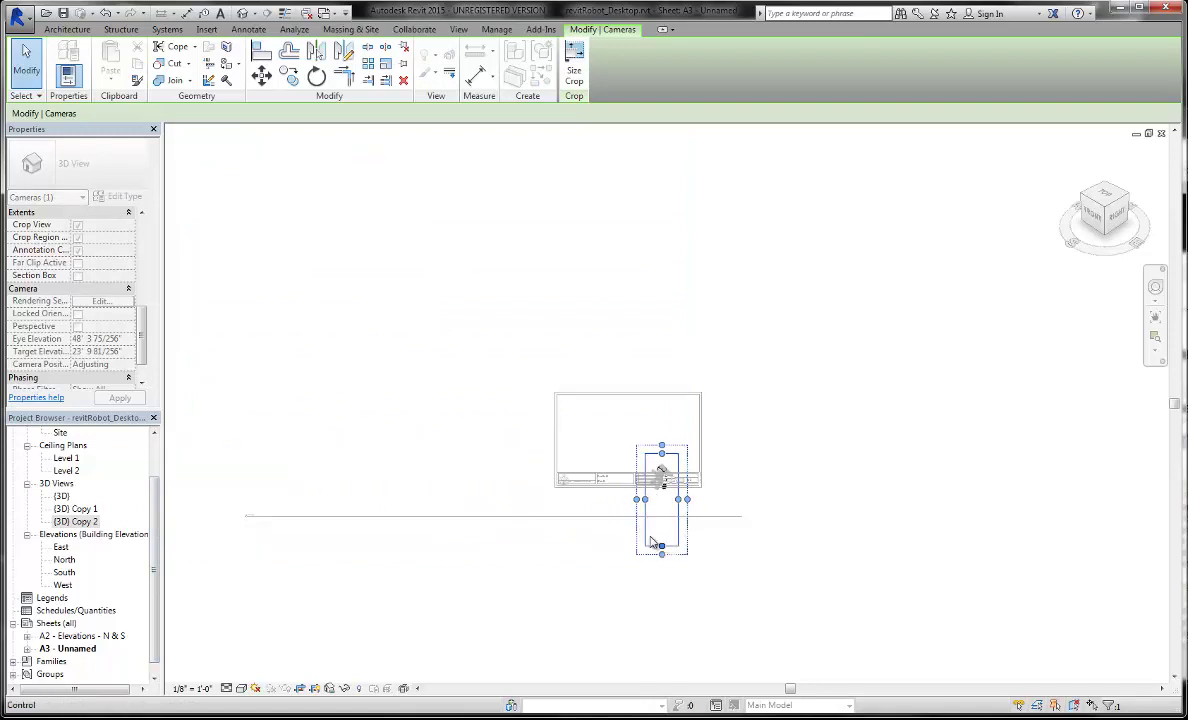
drag(661, 548, 672, 505)
scroll(672, 505, up, 4)
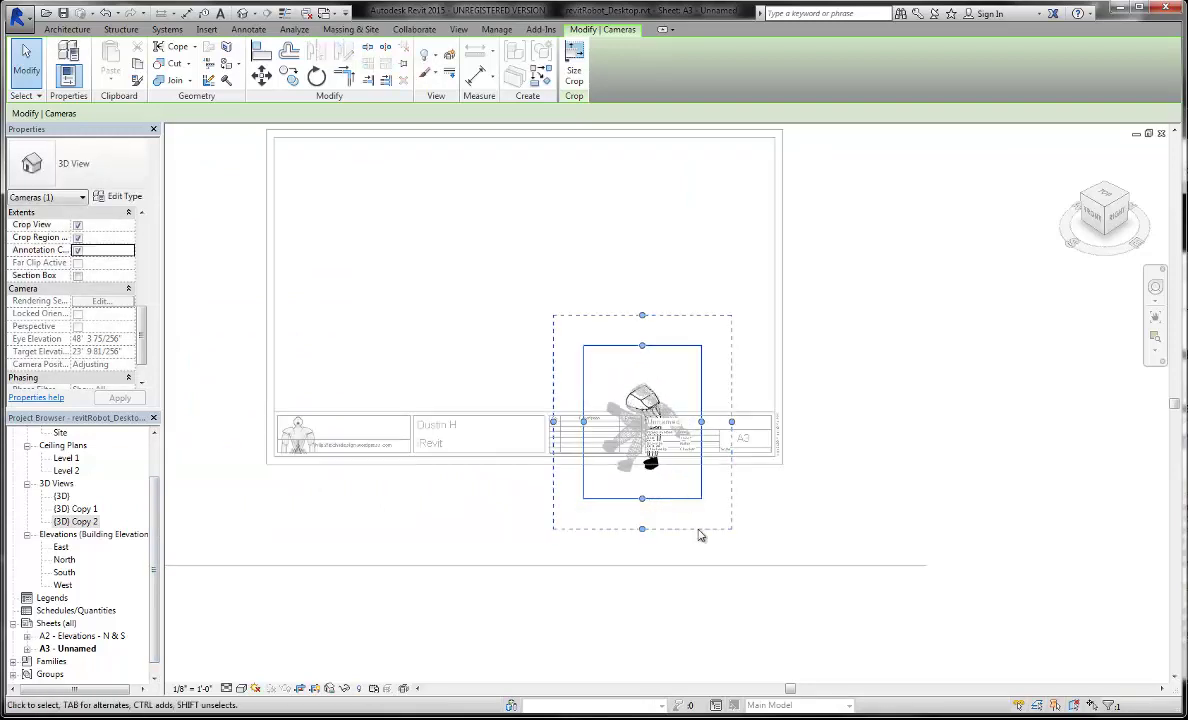
Deactivate the view and move the cropped viewport to the upper left area of the sheet.
click(686, 607)
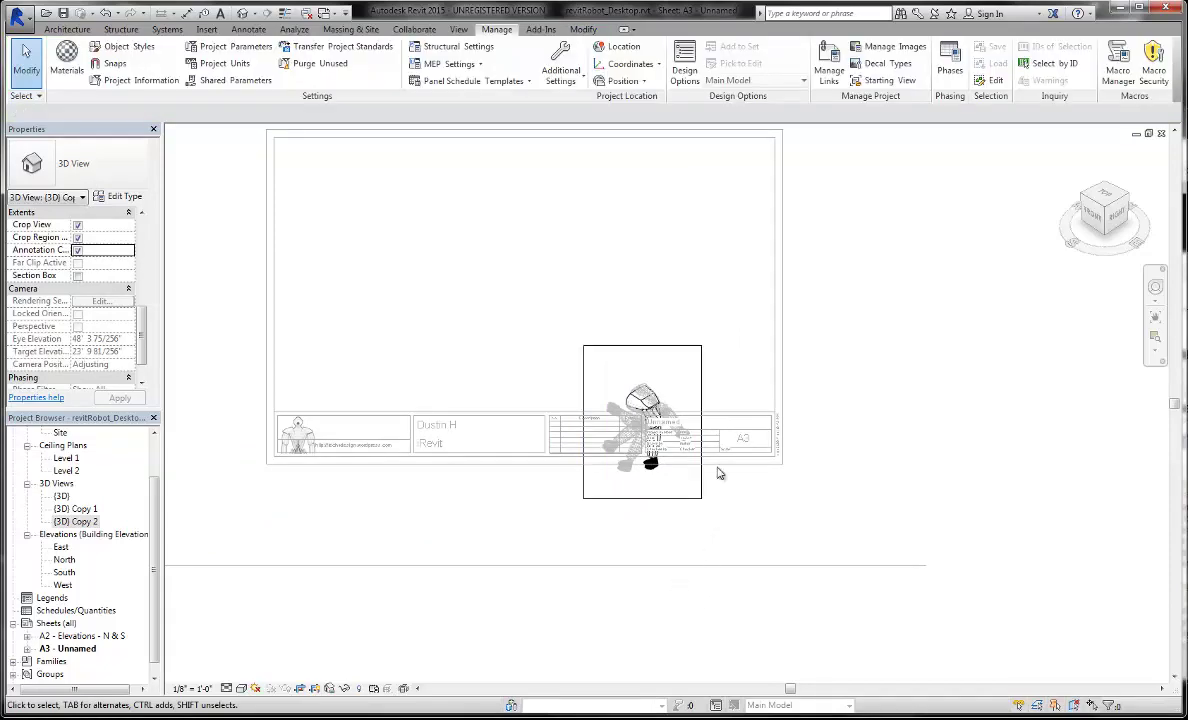
double_click(699, 537)
drag(605, 372, 362, 194)
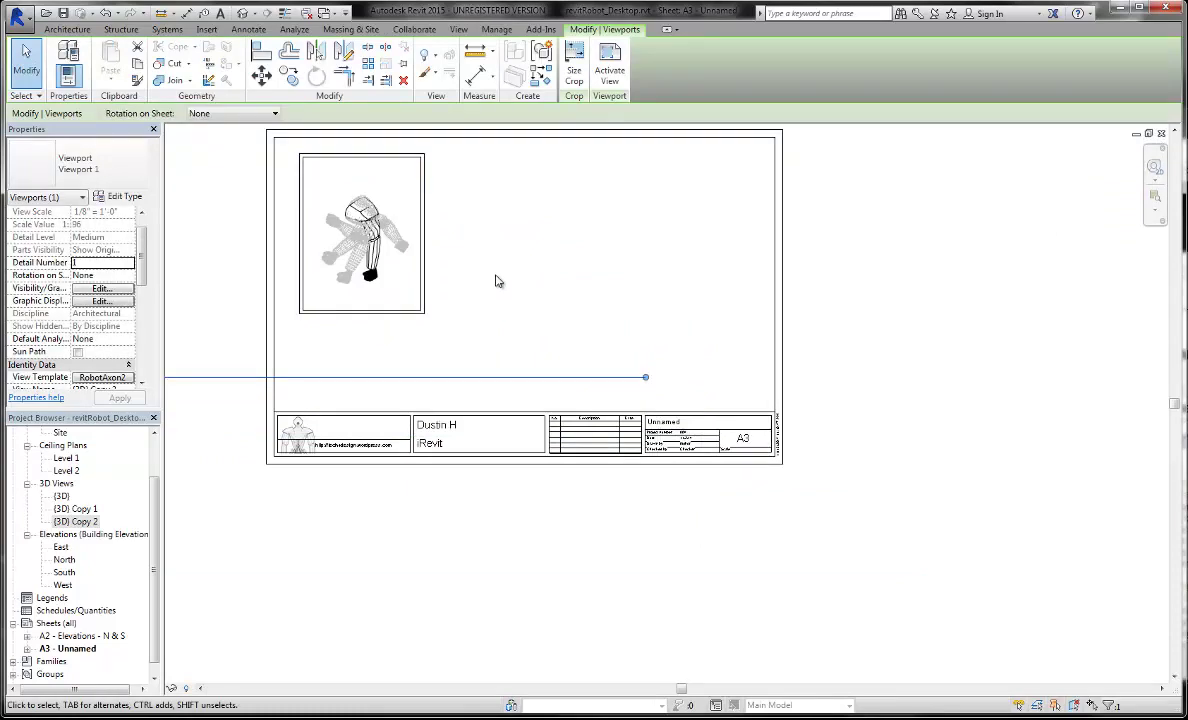
click(470, 265)
scroll(462, 259, up, 3)
scroll(504, 392, down, 2)
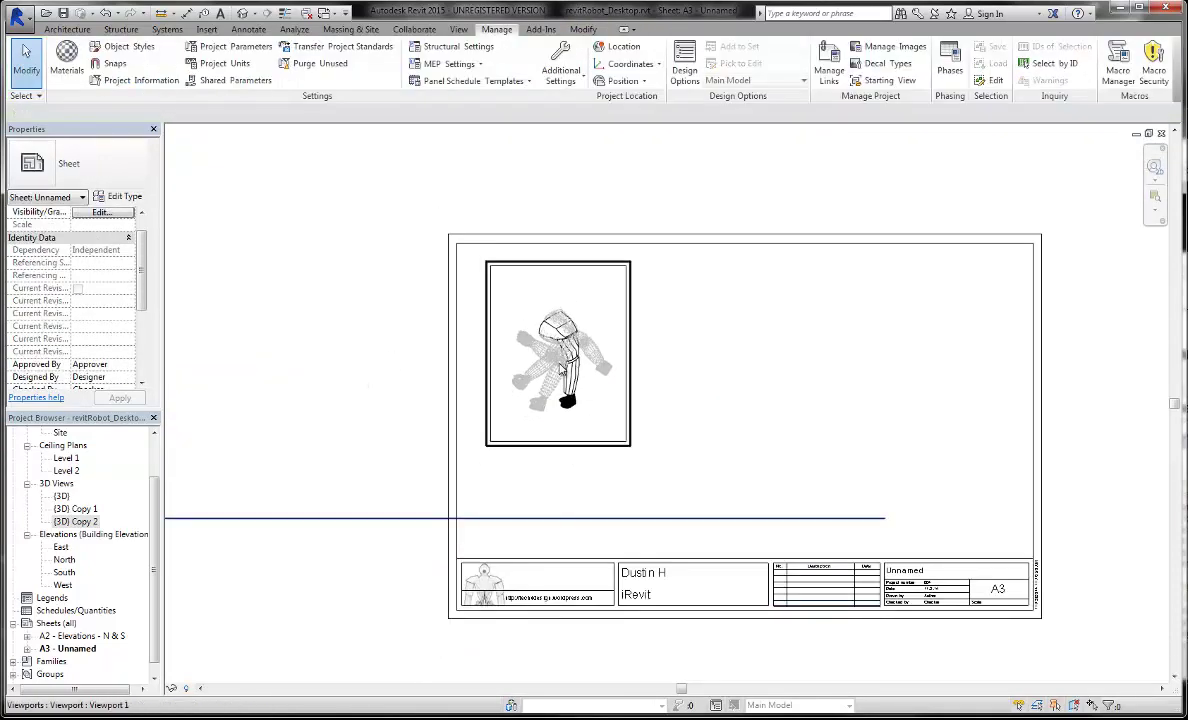
Set the view scale in the viewport's RobotAxon2 template to 3/16" = 1'-0" and apply it.
click(605, 369)
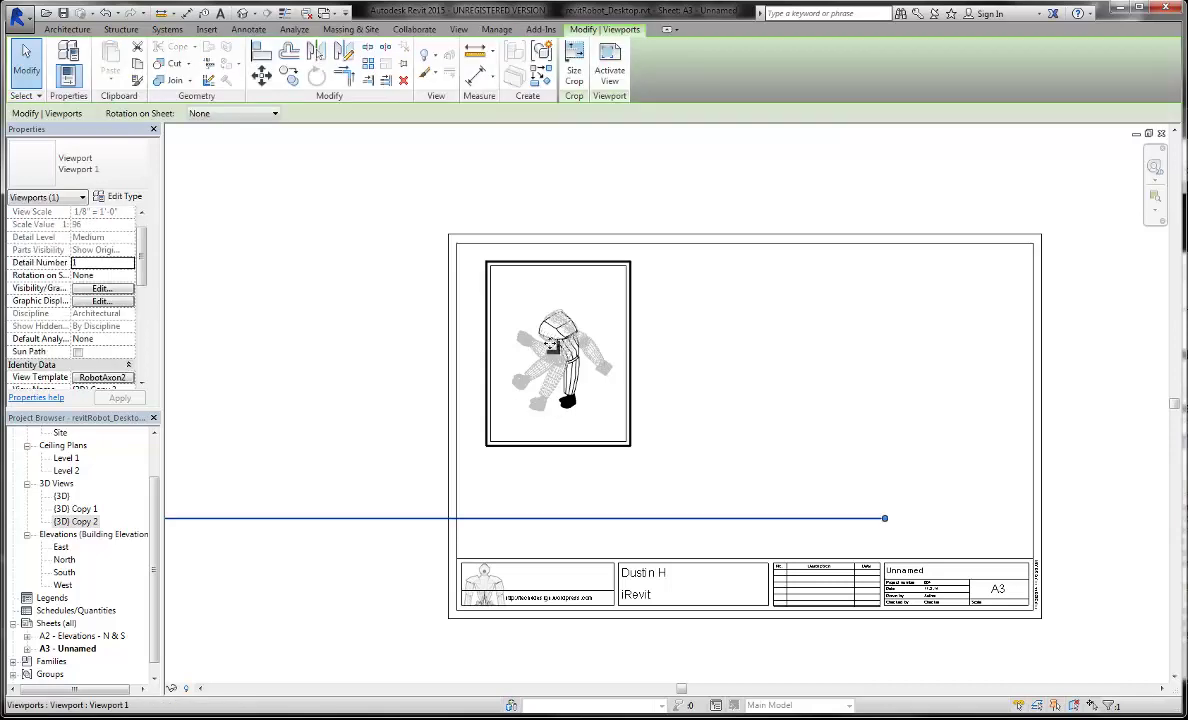
click(103, 377)
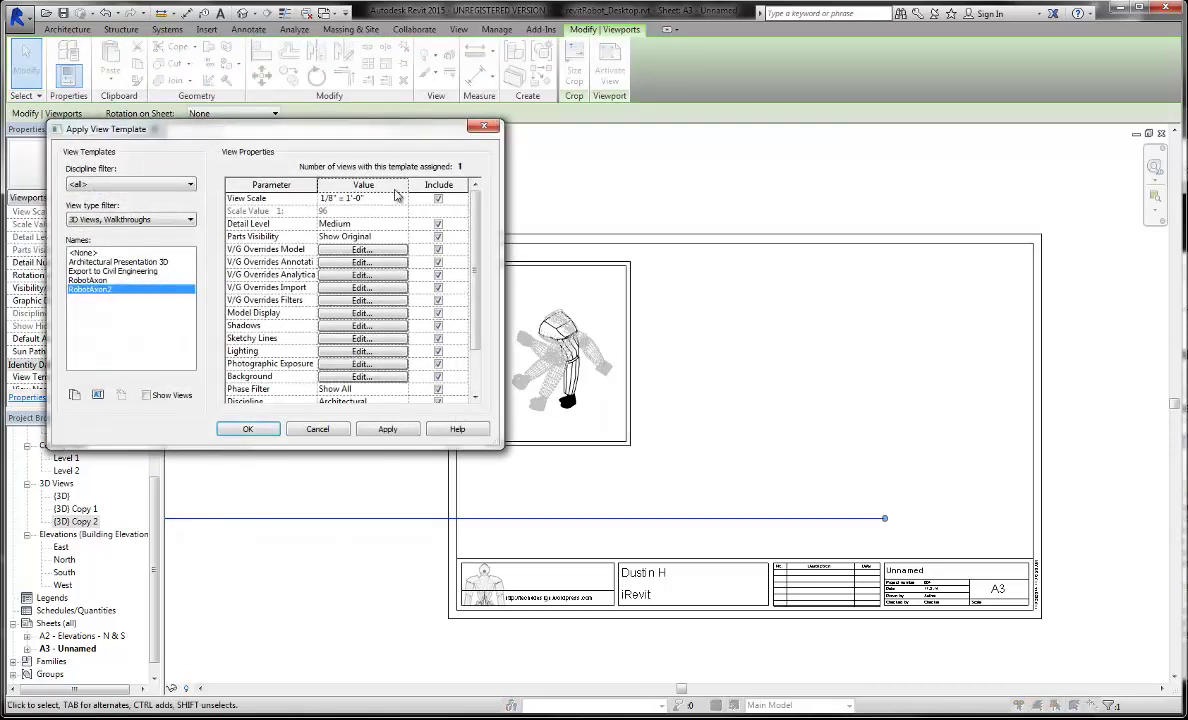
click(362, 198)
click(401, 199)
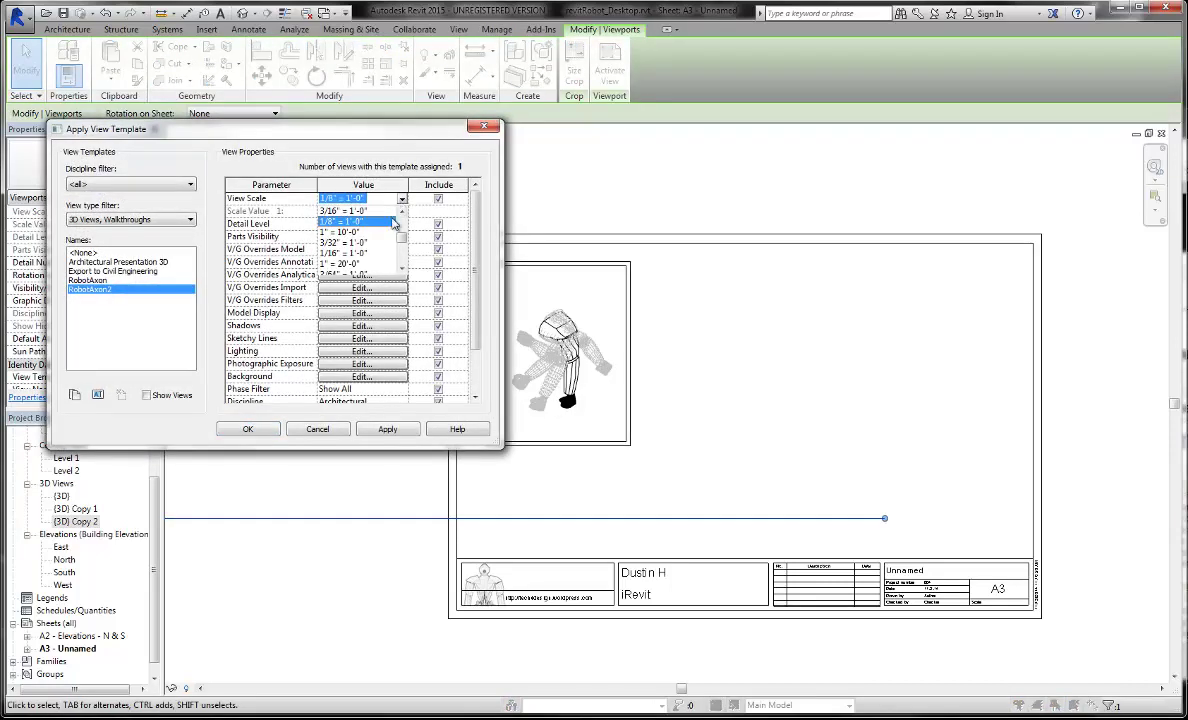
click(357, 211)
click(392, 430)
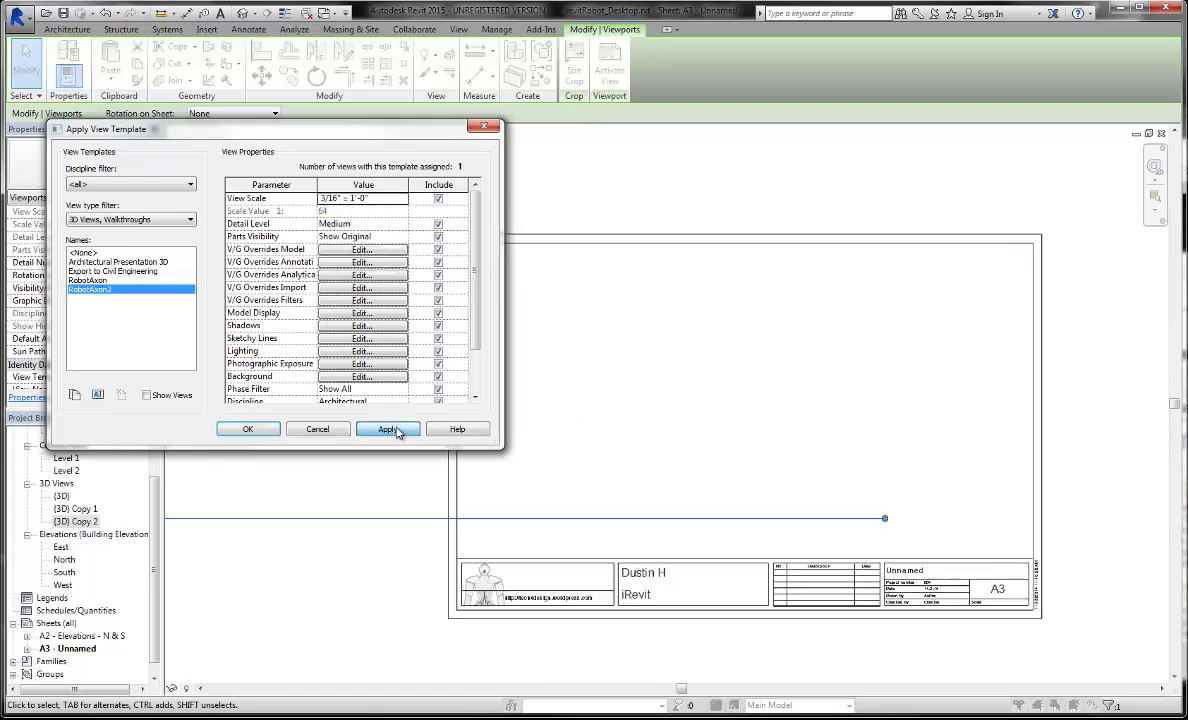
click(248, 429)
Move the rescaled robot viewport back onto the left half of the A3 sheet.
scroll(498, 445, down, 5)
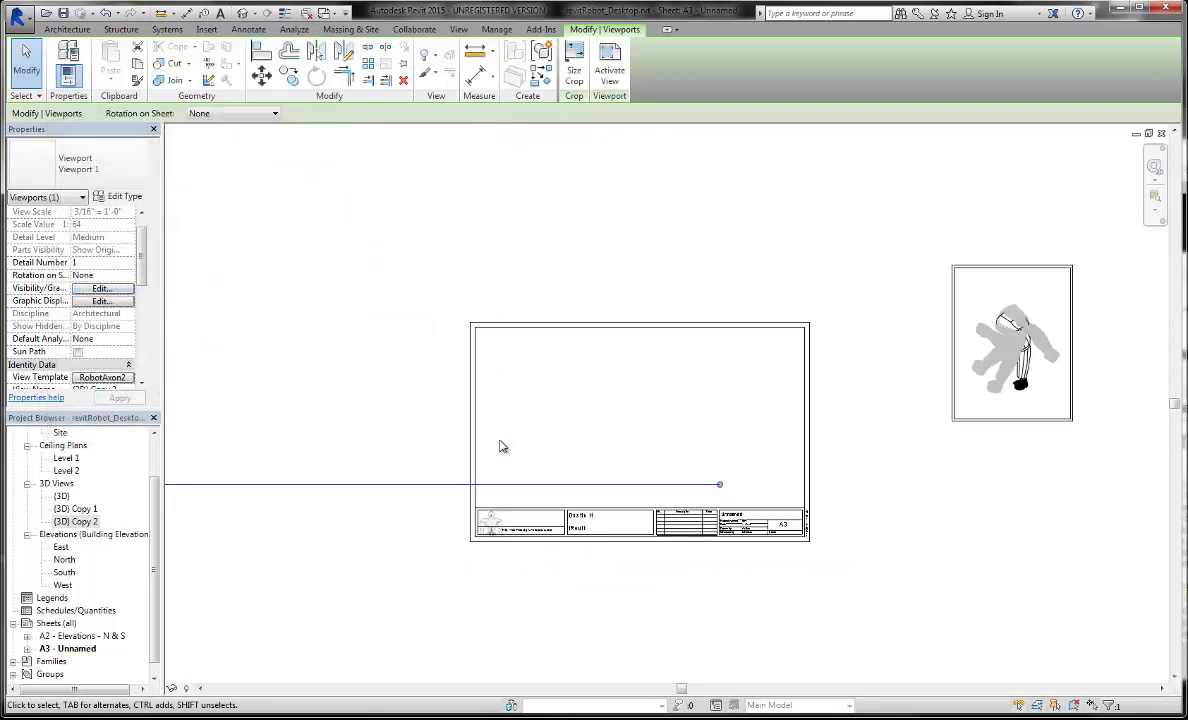
drag(793, 372, 531, 400)
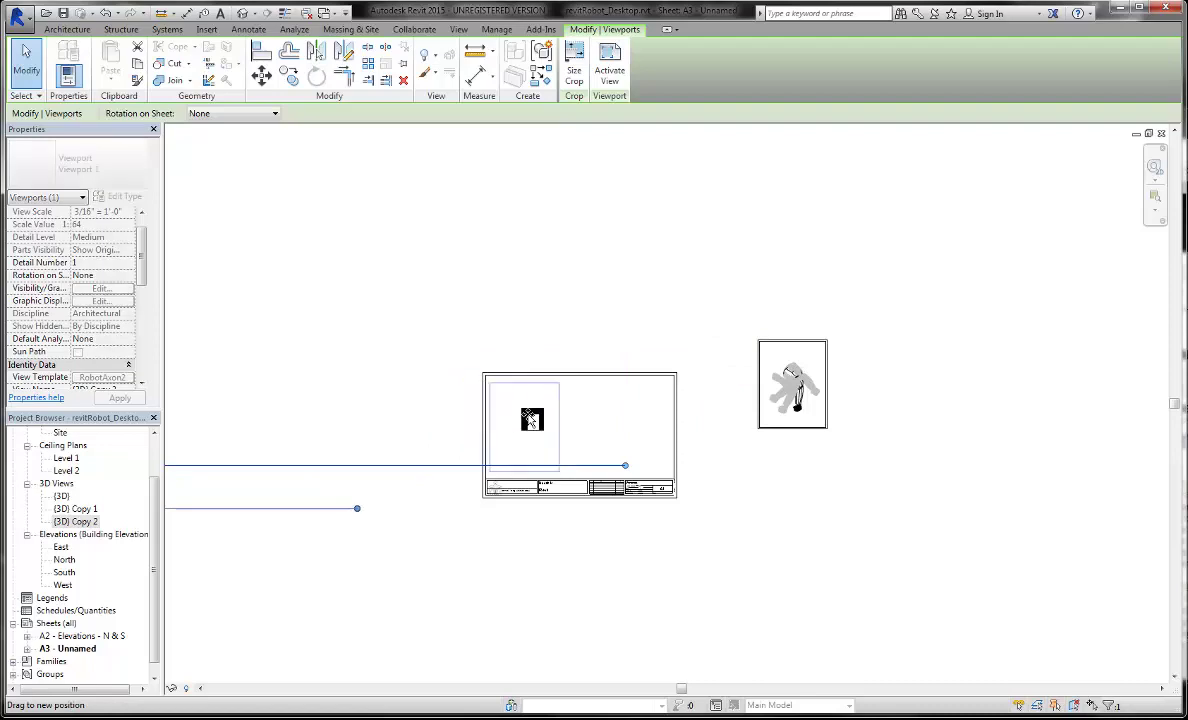
click(438, 435)
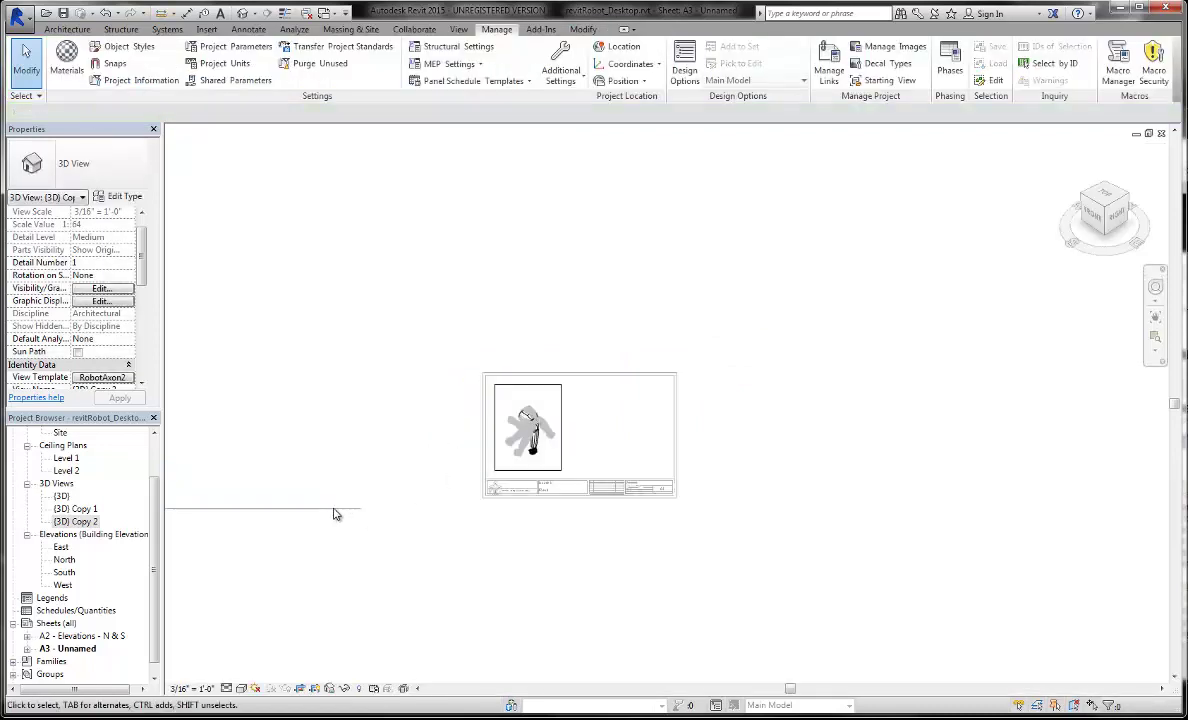
click(528, 427)
click(463, 534)
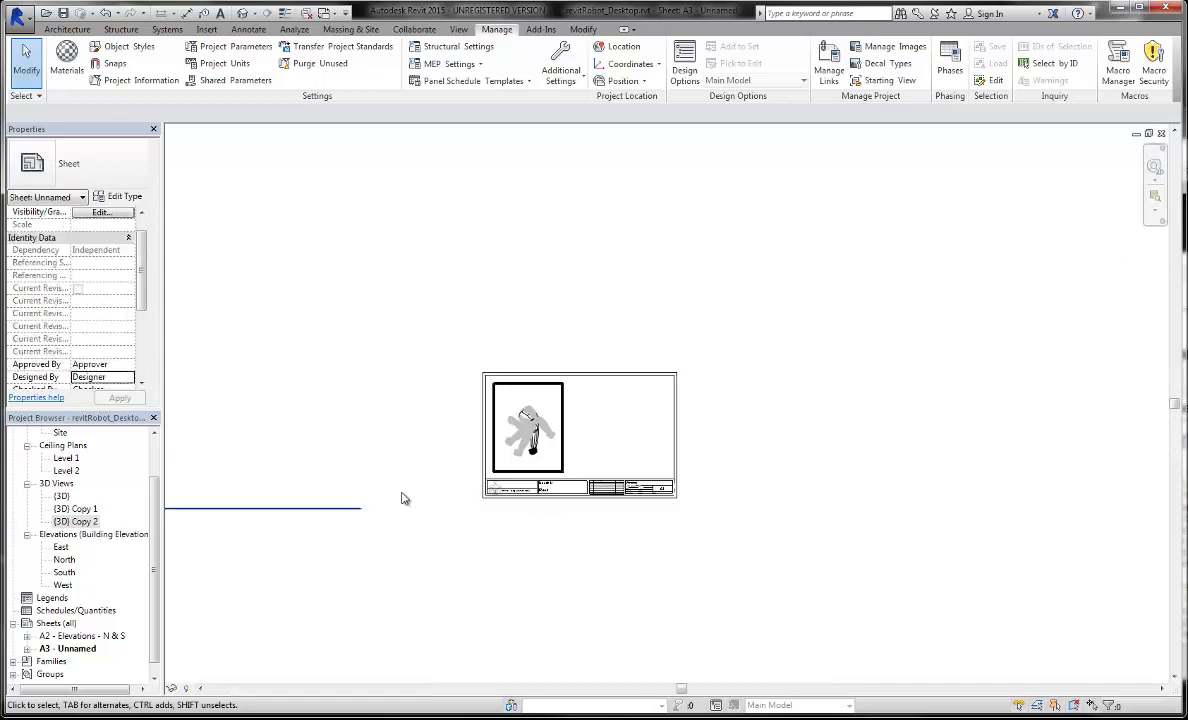
click(342, 511)
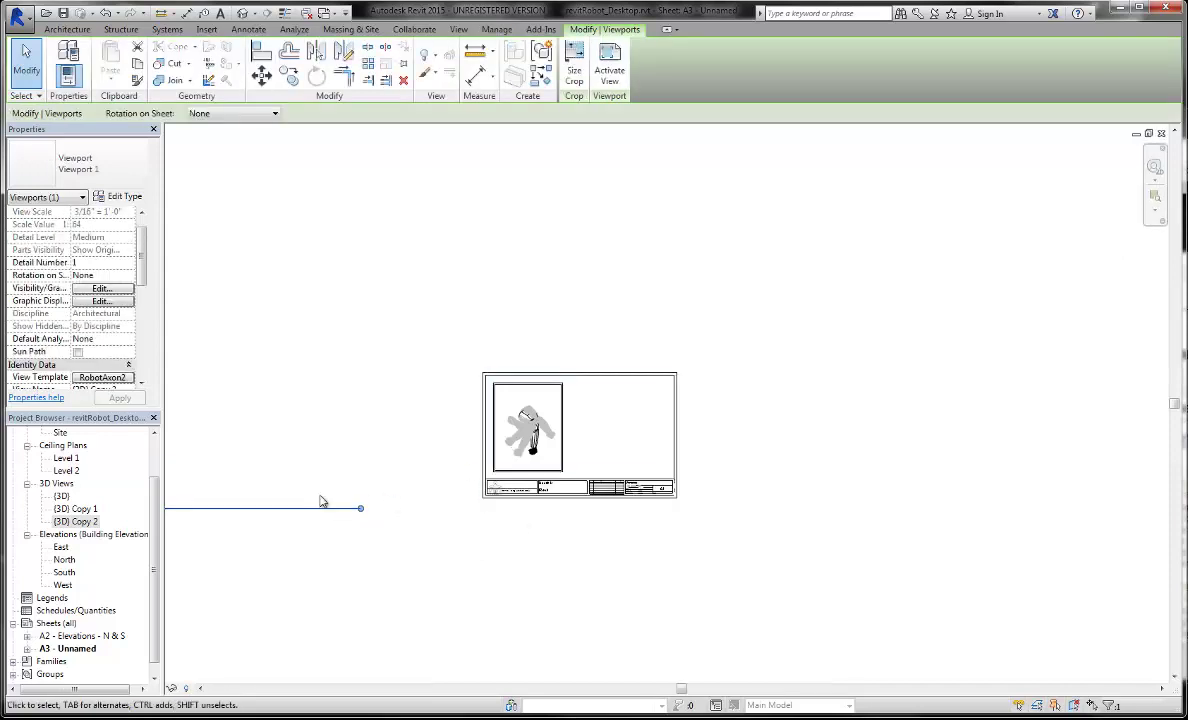
drag(306, 506, 504, 554)
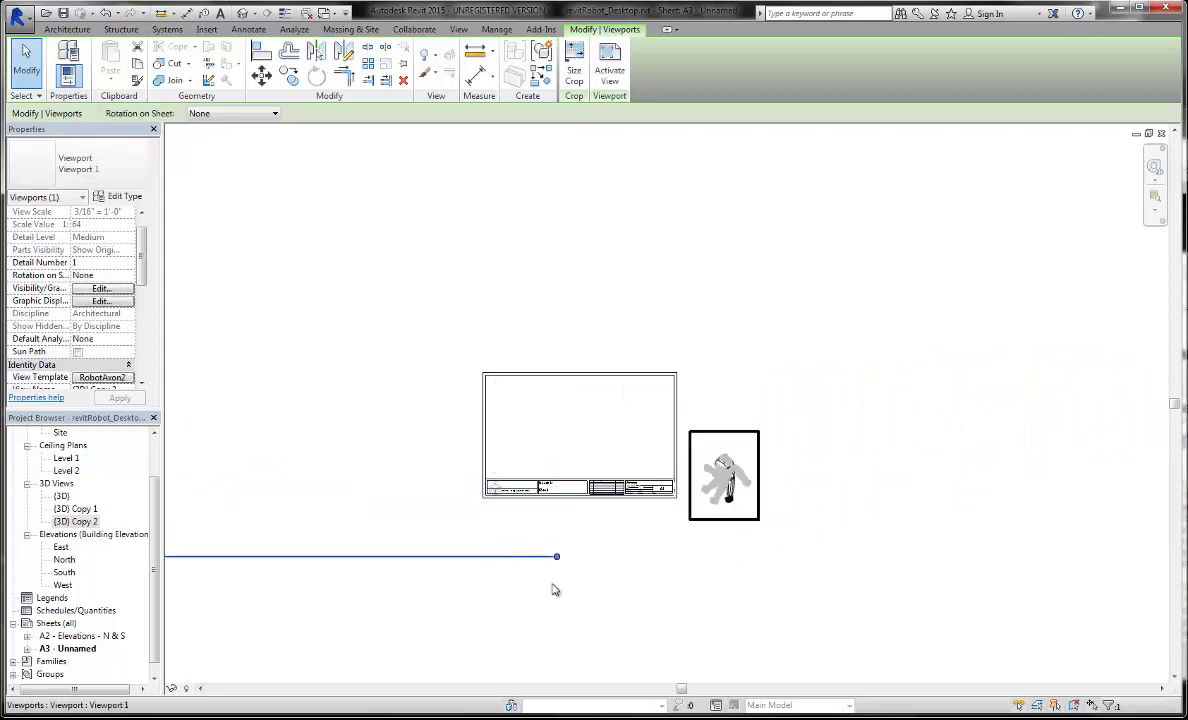
key(ctrl+z)
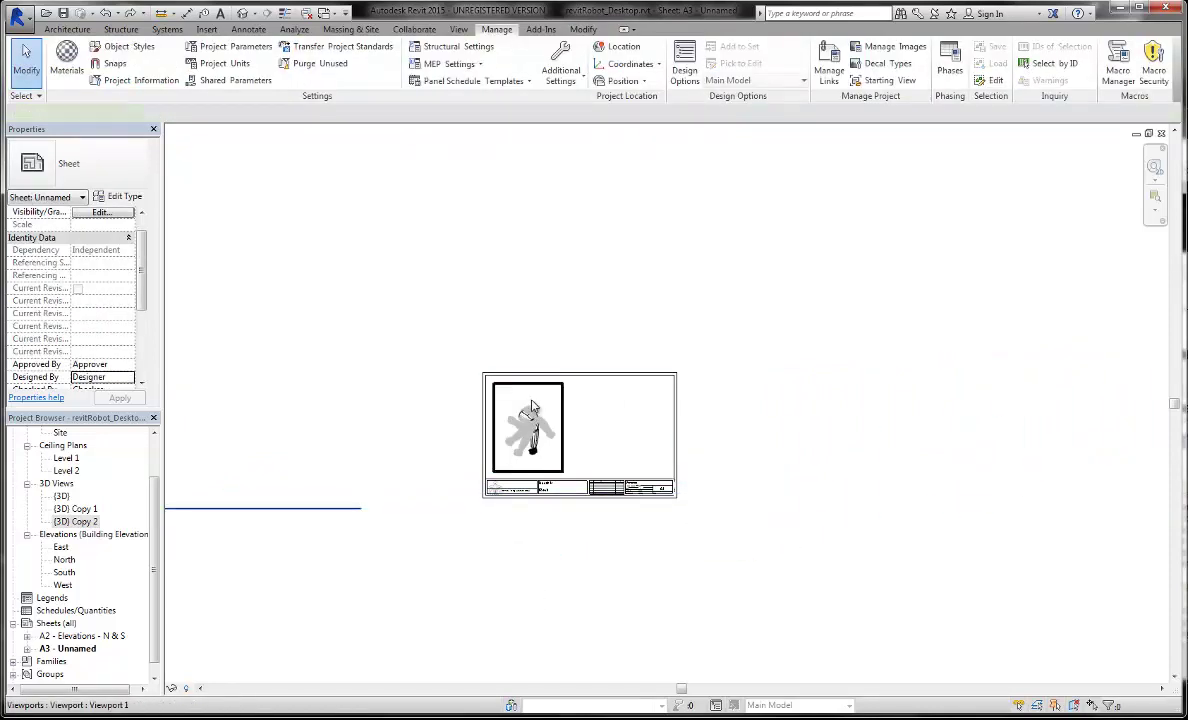
Move the robot viewport off the A3 sheet and place its view title directly beneath the viewport.
click(535, 432)
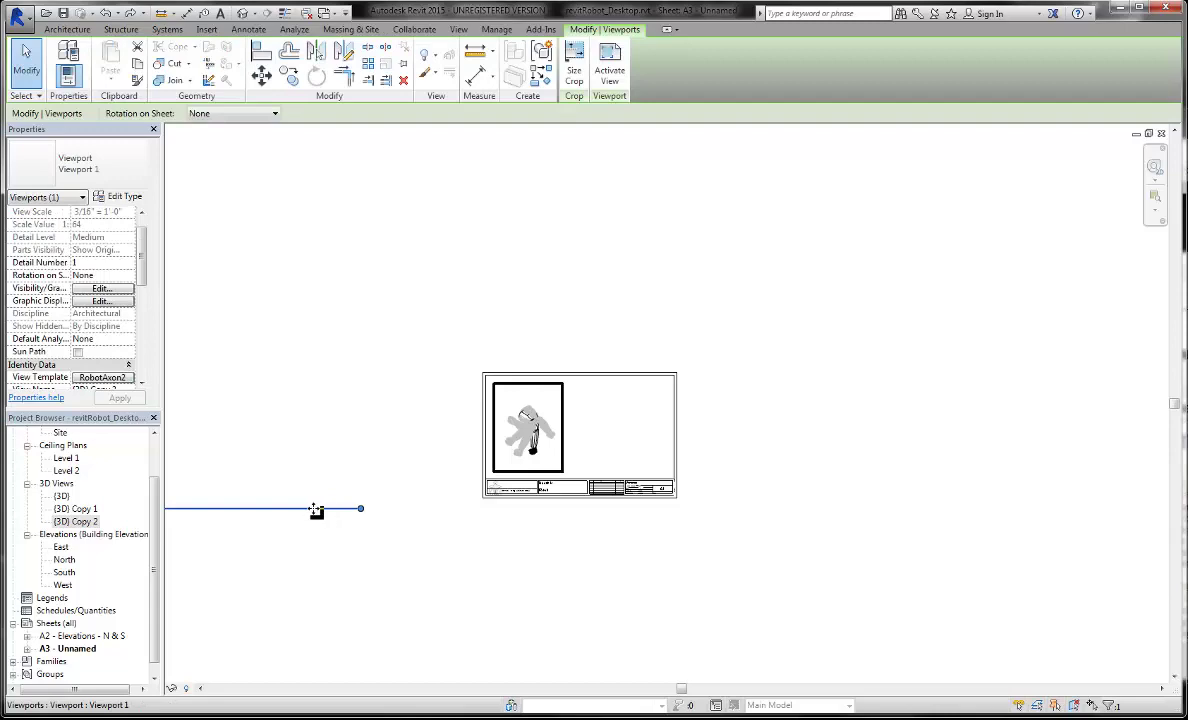
drag(318, 511, 865, 533)
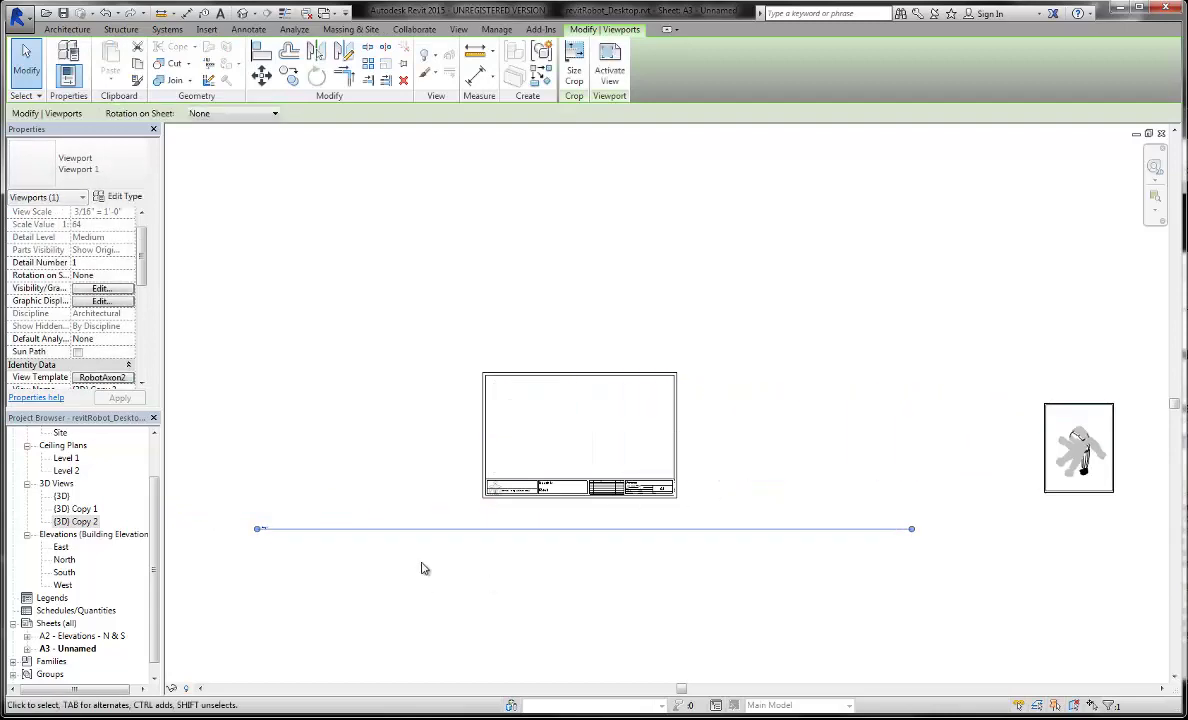
click(843, 480)
click(1087, 455)
mouse_move(1087, 455)
mouse_down()
mouse_move(887, 433)
mouse_move(1087, 476)
mouse_up()
click(481, 559)
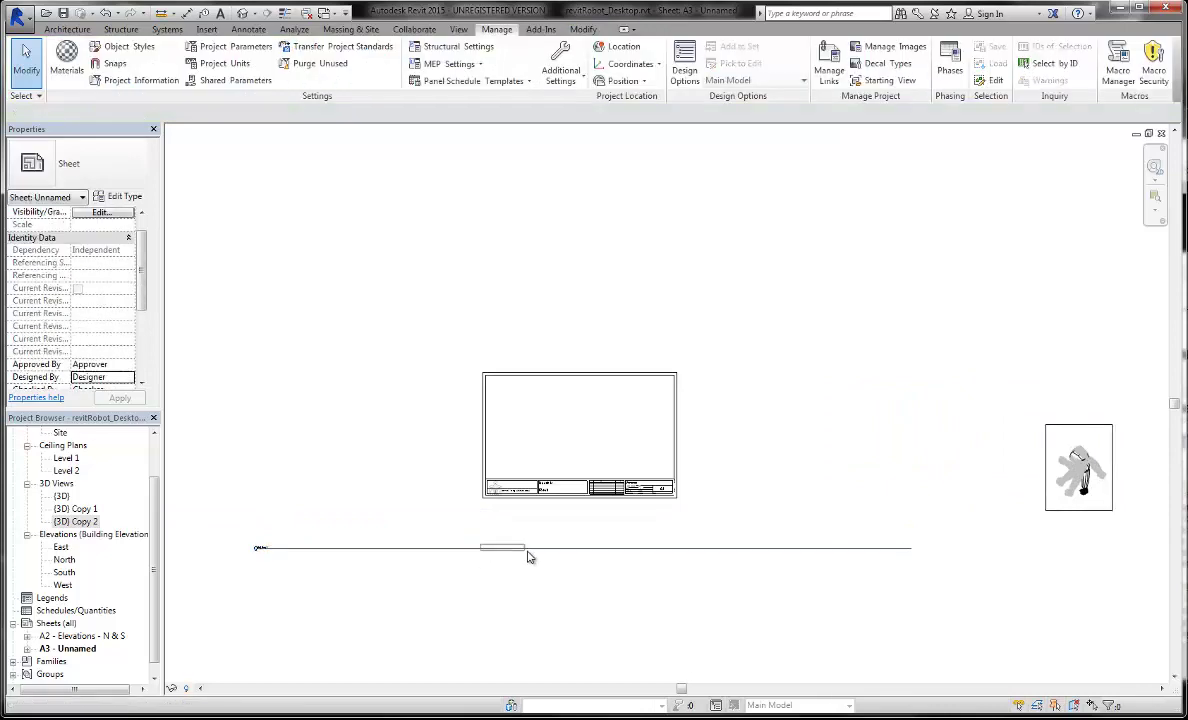
drag(525, 553, 1077, 525)
click(1061, 588)
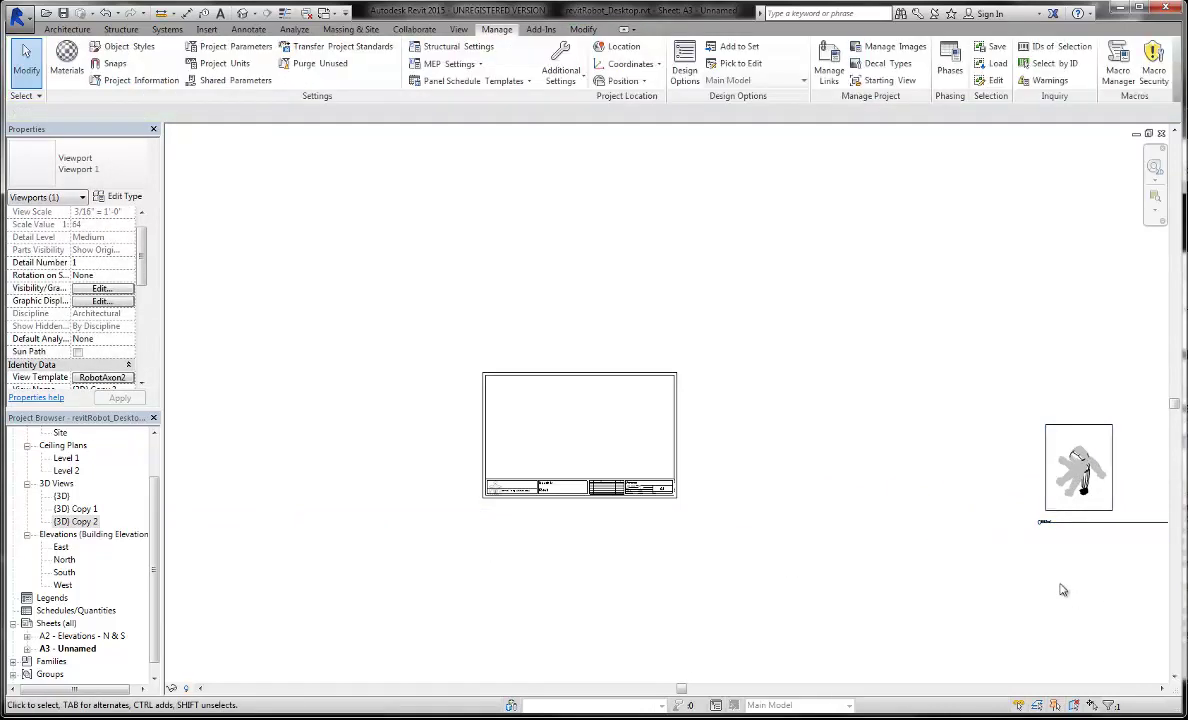
Return the viewport to the sheet's left half, then shorten its title line and fit the title between viewport and title block.
drag(1092, 454, 537, 412)
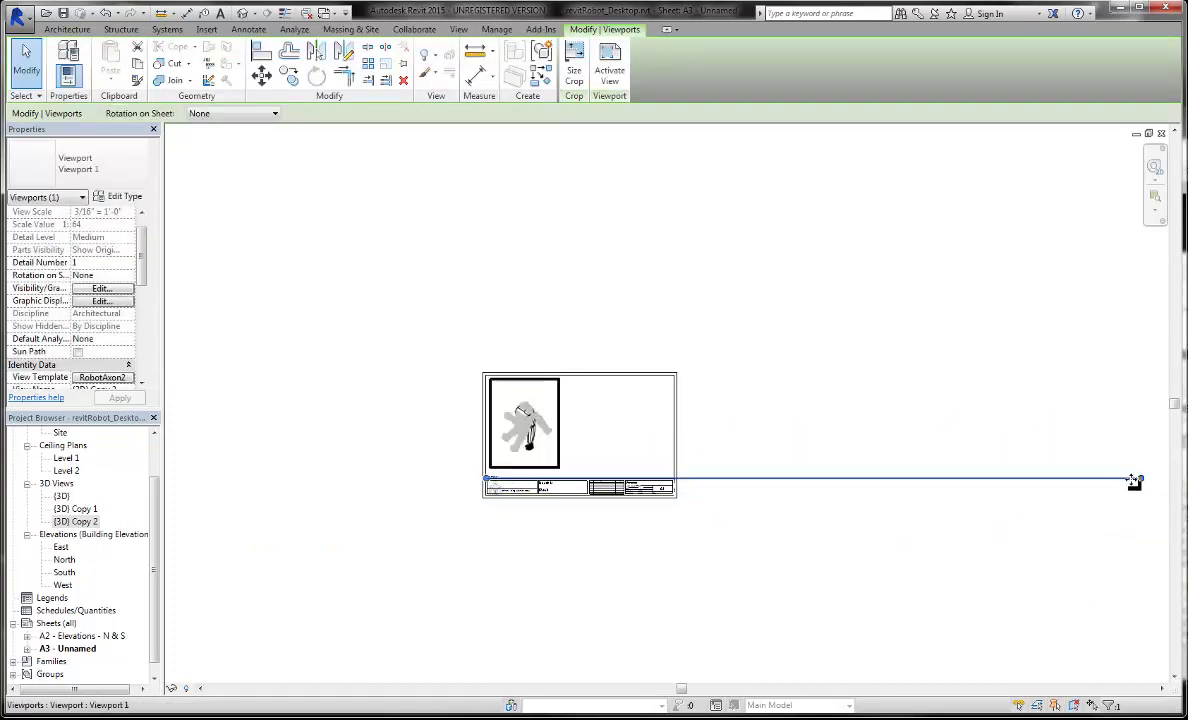
drag(1143, 480, 536, 479)
scroll(536, 479, up, 5)
click(280, 624)
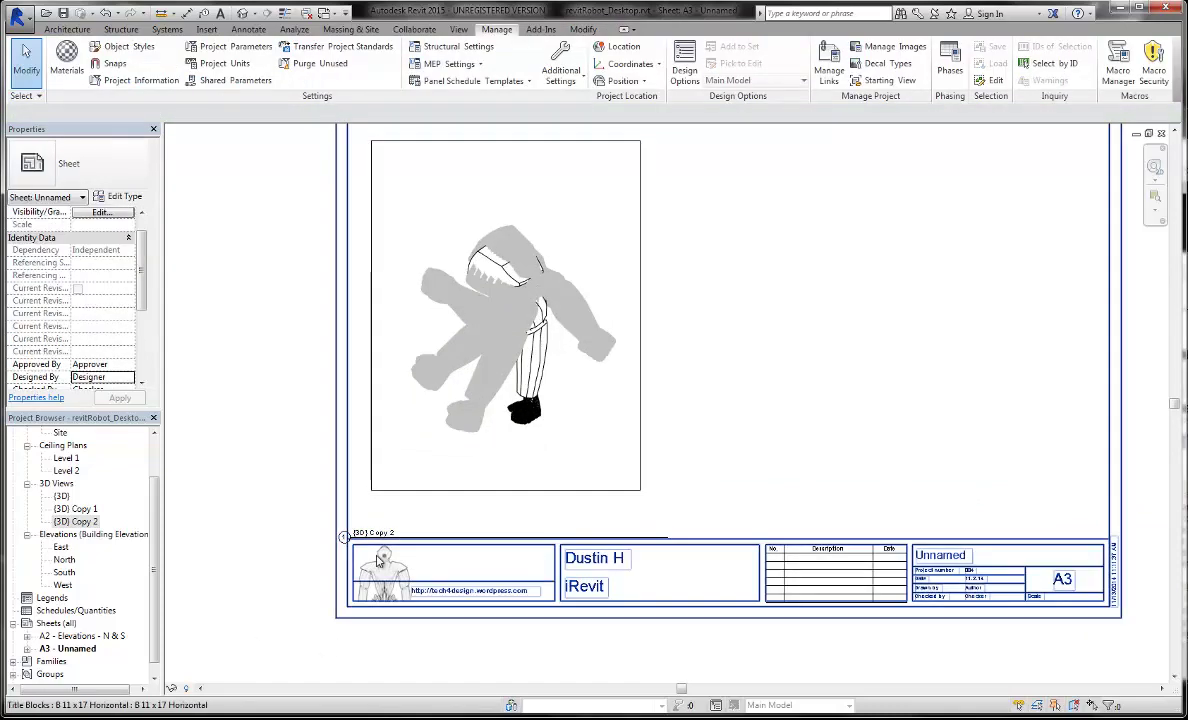
drag(399, 540, 418, 518)
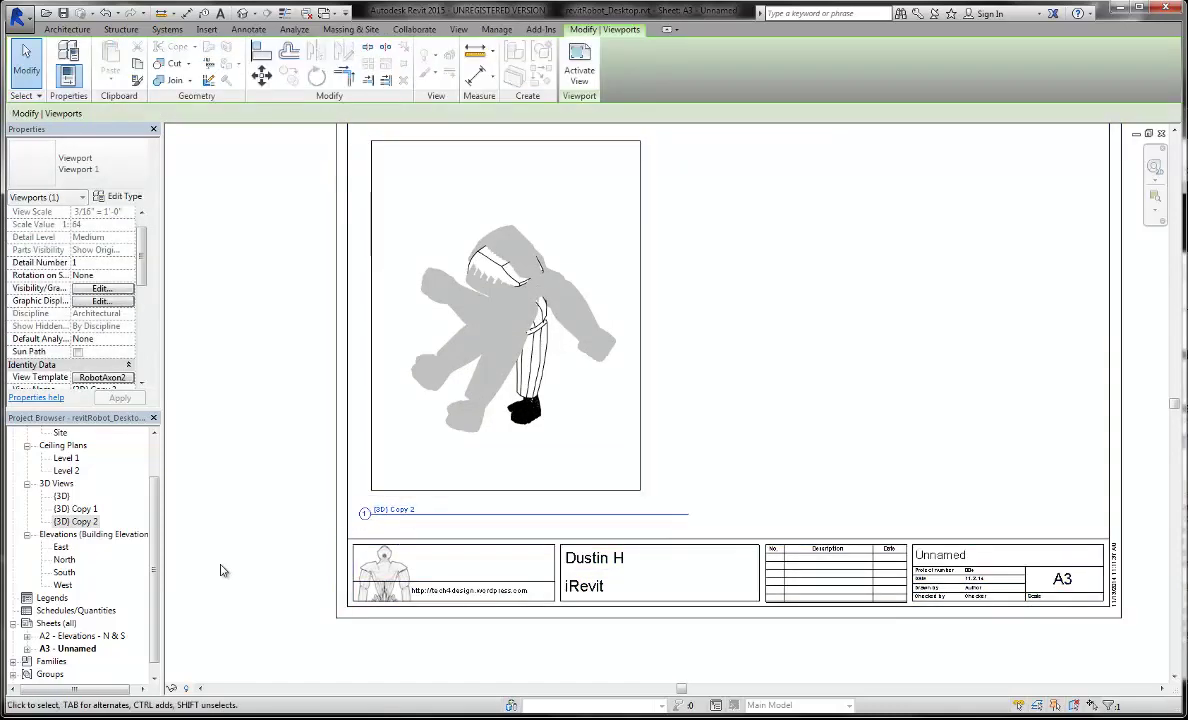
click(209, 530)
Rename the {3D} Copy 2 view as Arm_Movement.
click(76, 521)
right_click(76, 521)
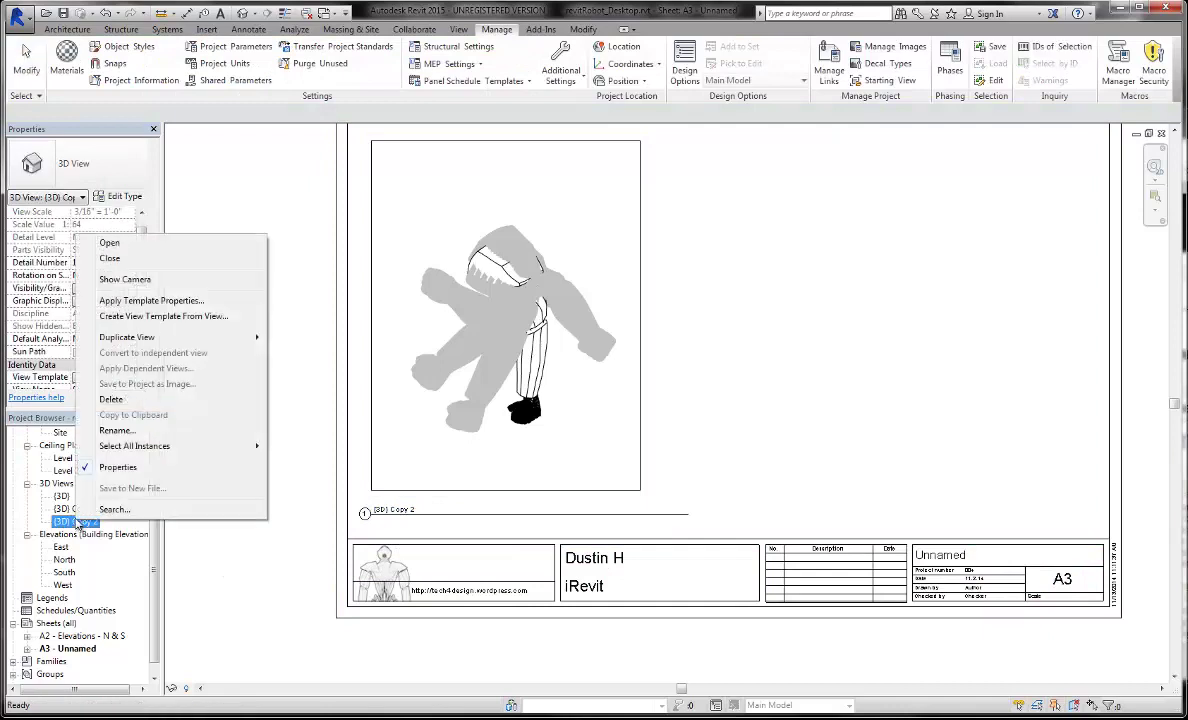
click(130, 389)
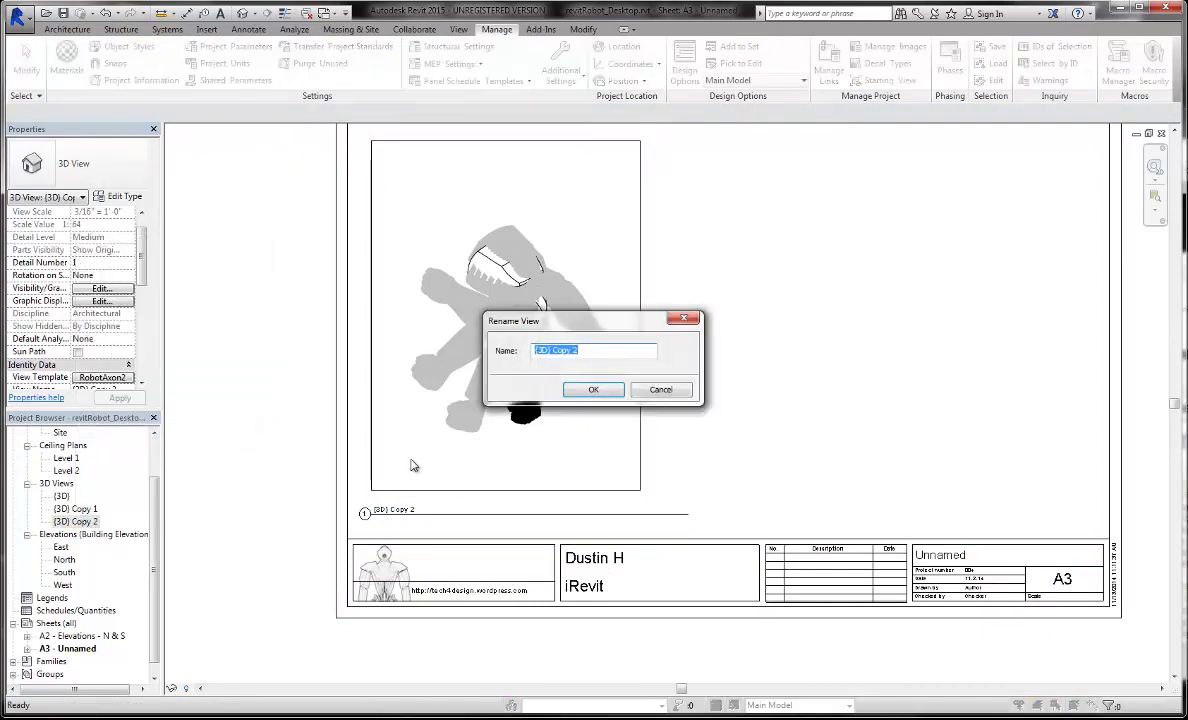
text(Arm_Movement)
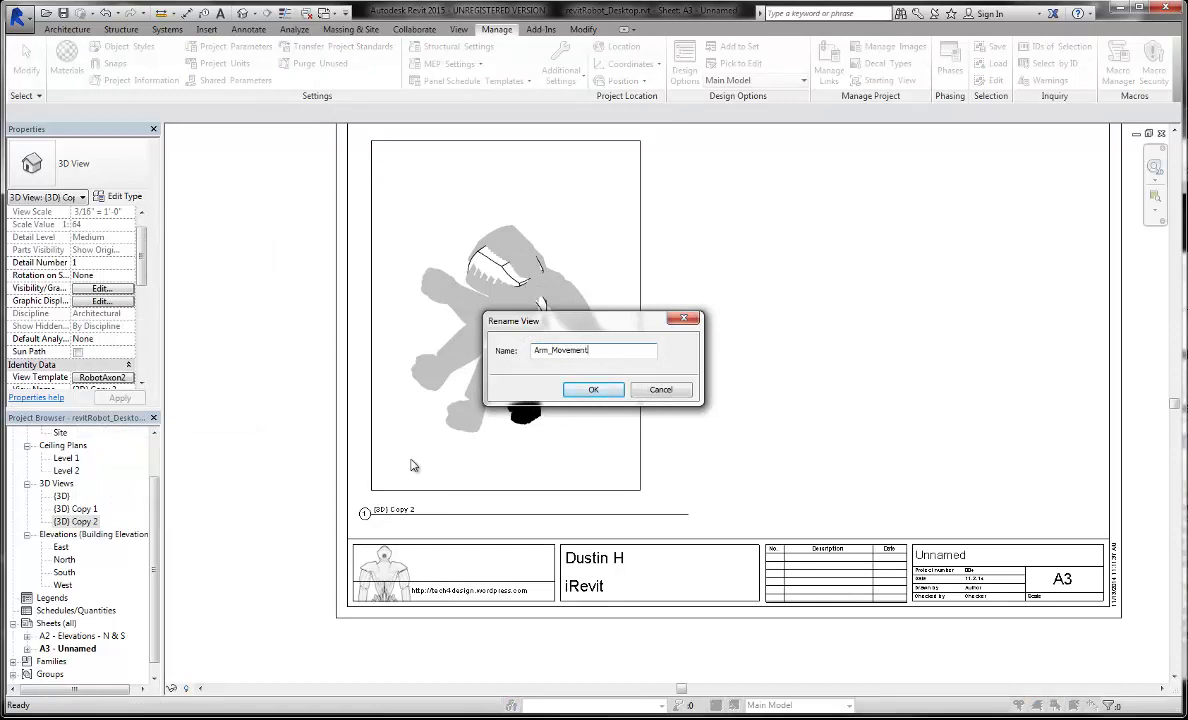
key(Return)
click(249, 450)
scroll(424, 326, up, 4)
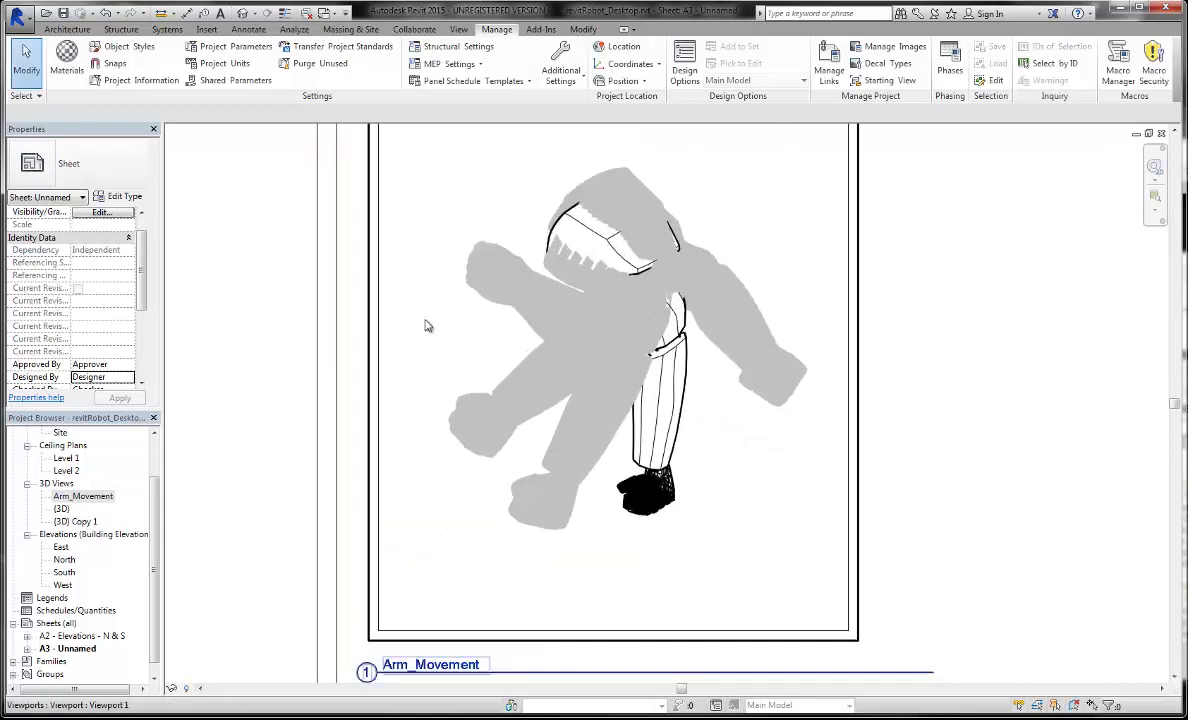
double_click(618, 315)
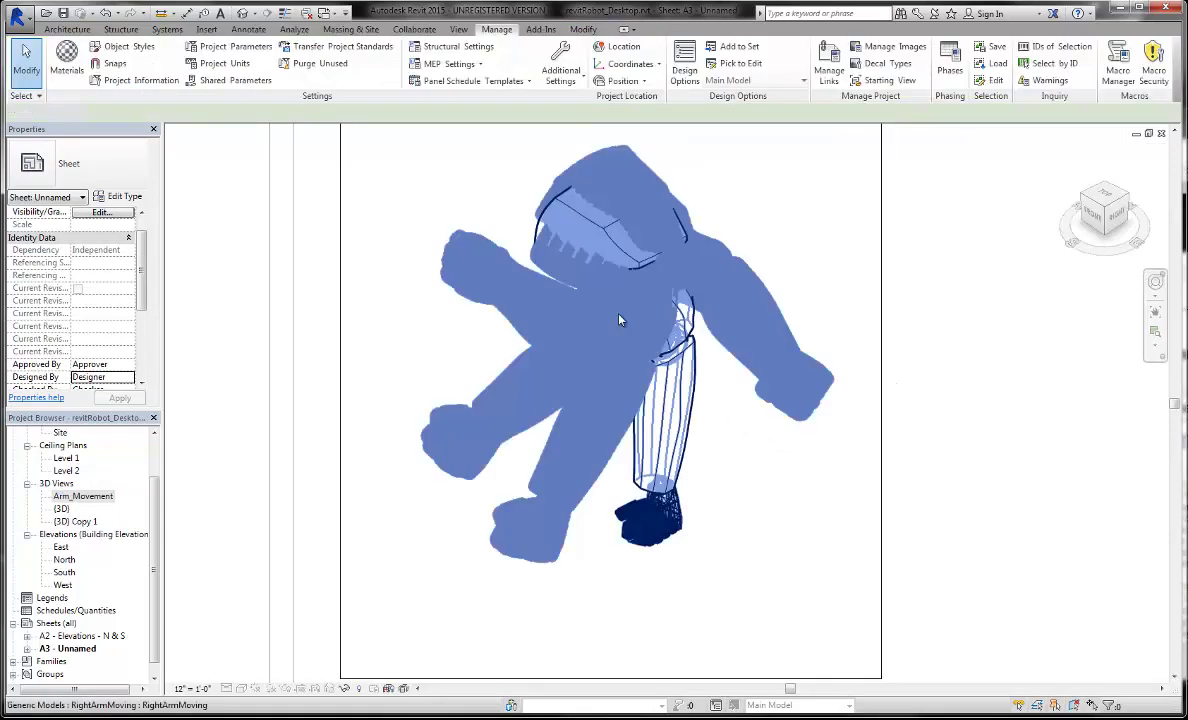
double_click(618, 315)
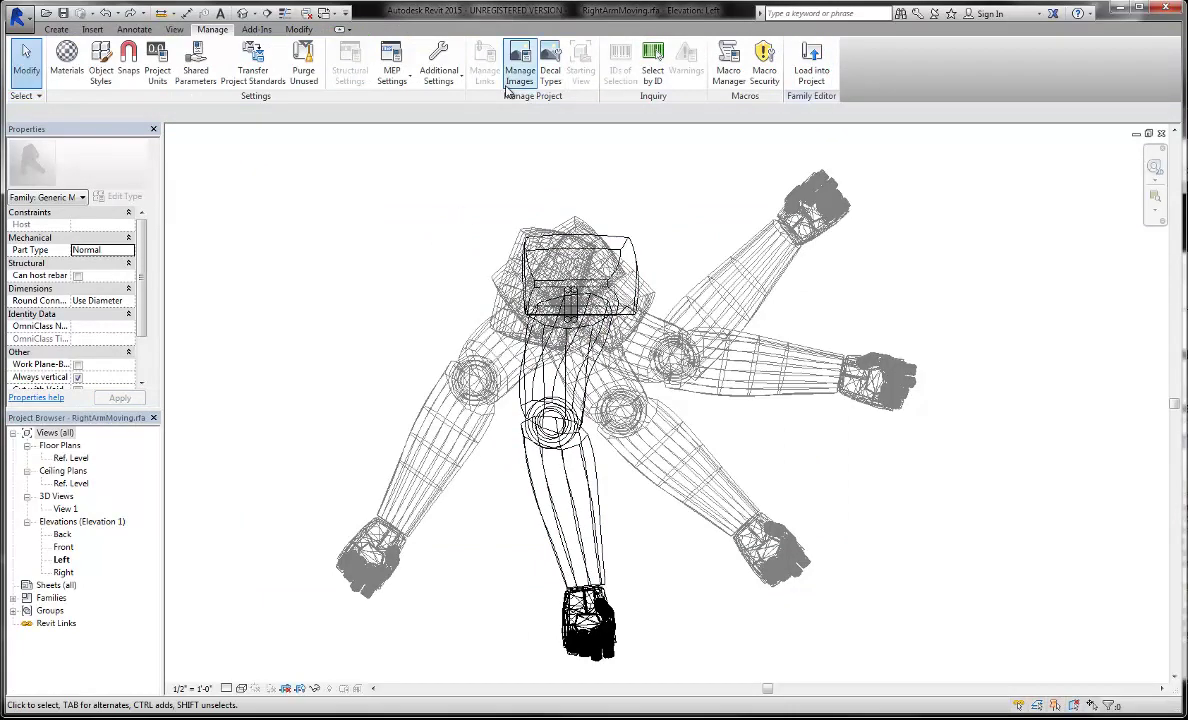
key(ctrl+Tab)
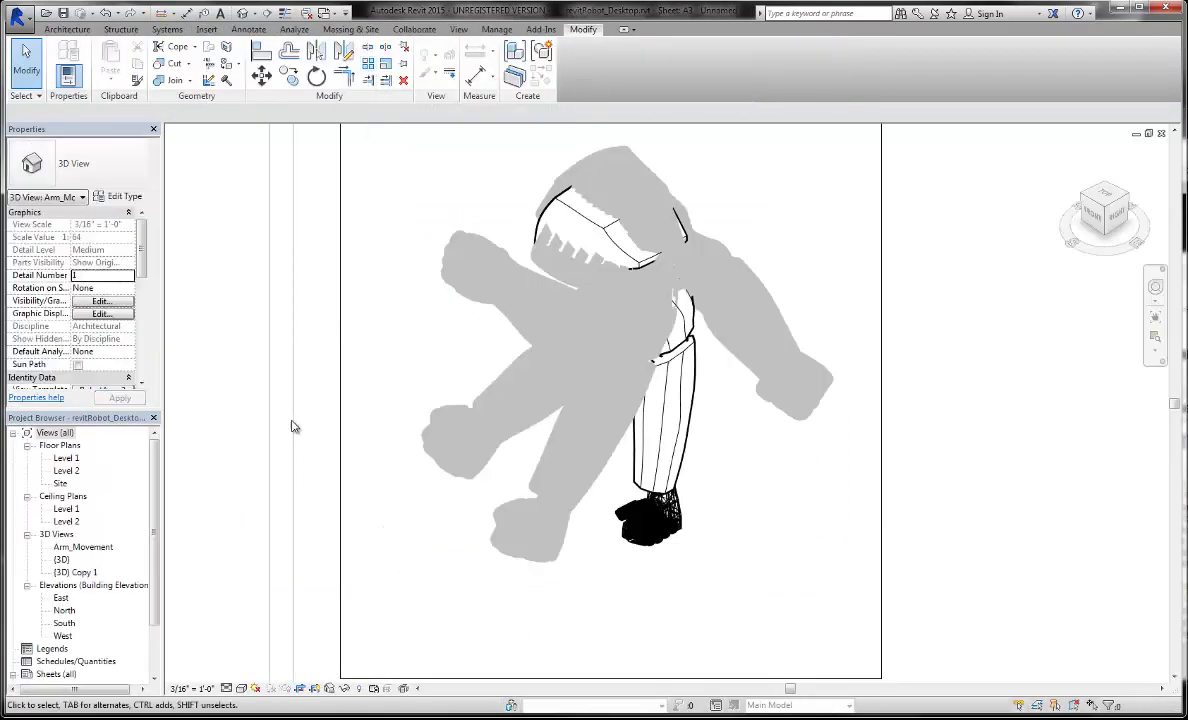
click(587, 263)
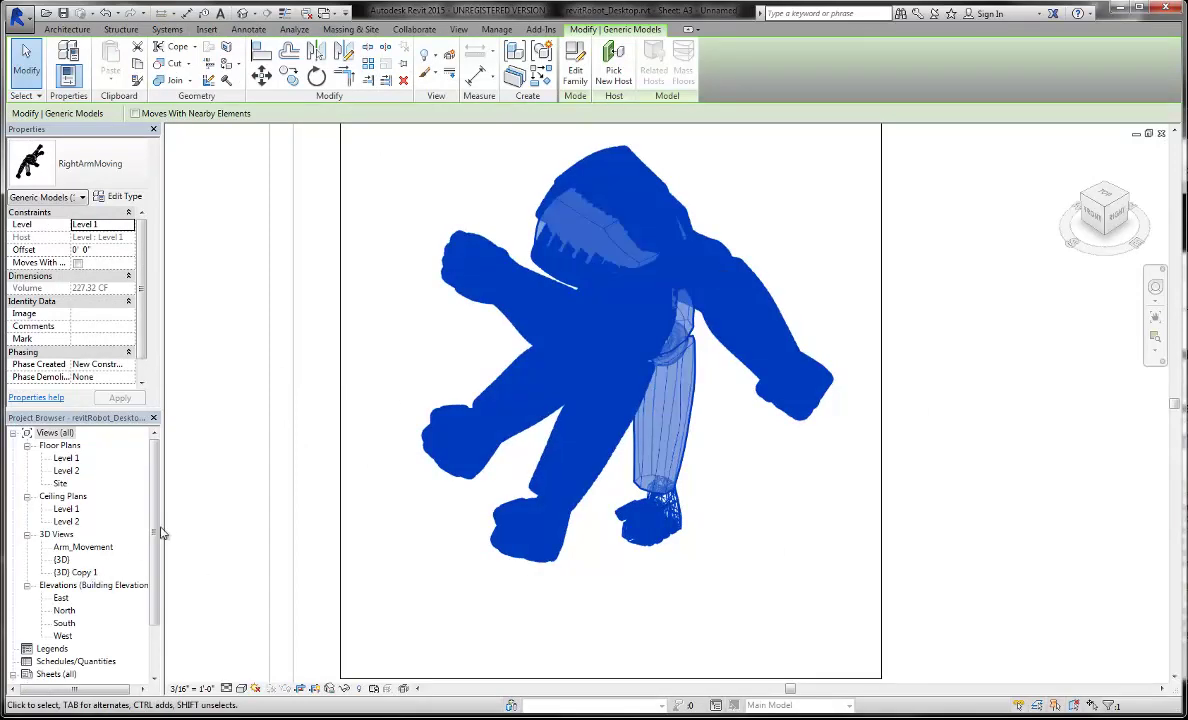
Open the Arm_Movement 3D view on its own and clear the arm selection.
double_click(83, 547)
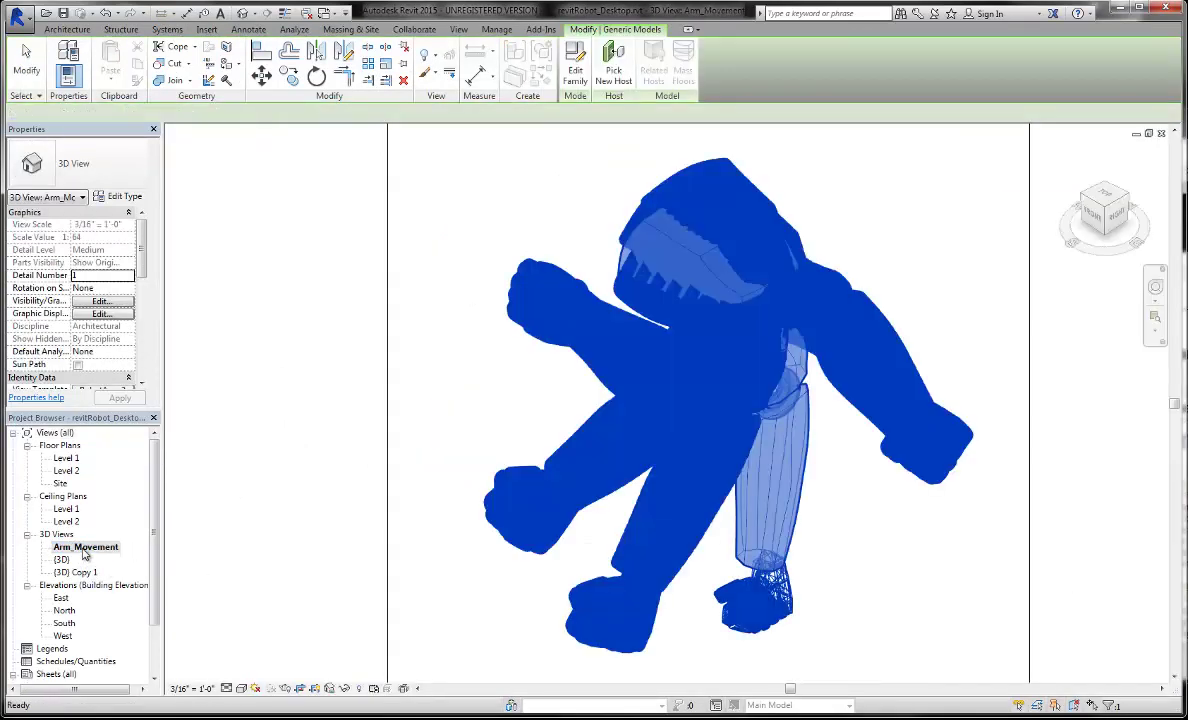
scroll(296, 416, down, 2)
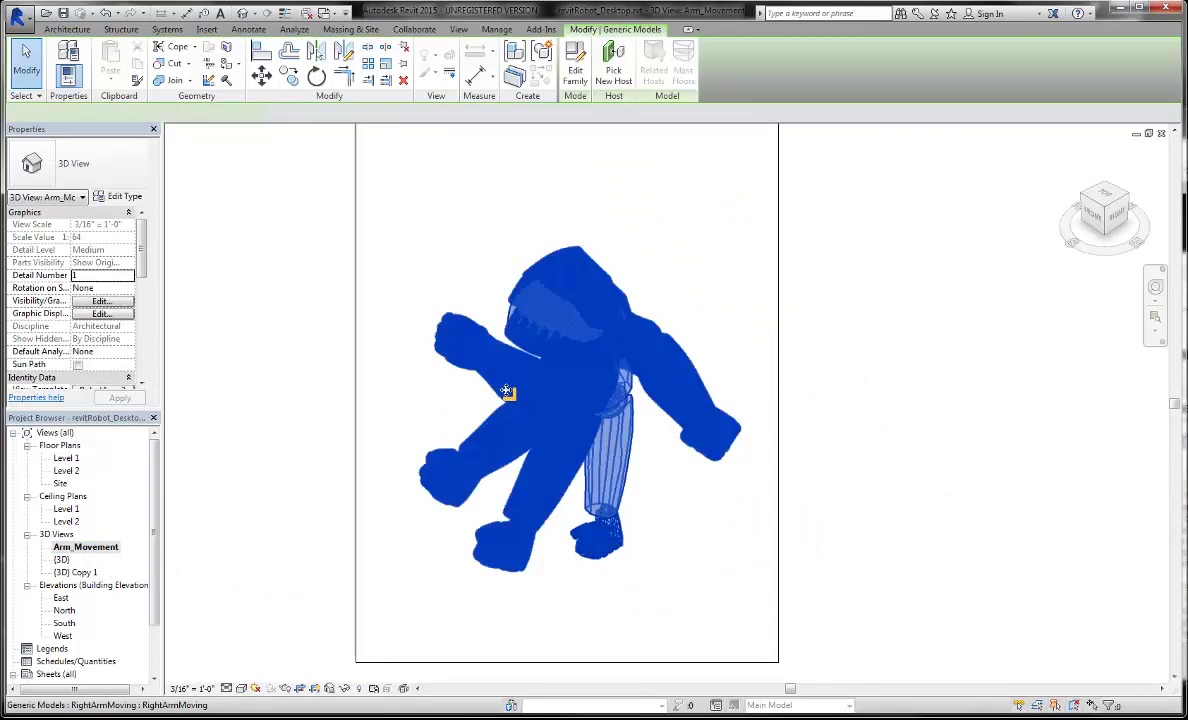
click(245, 425)
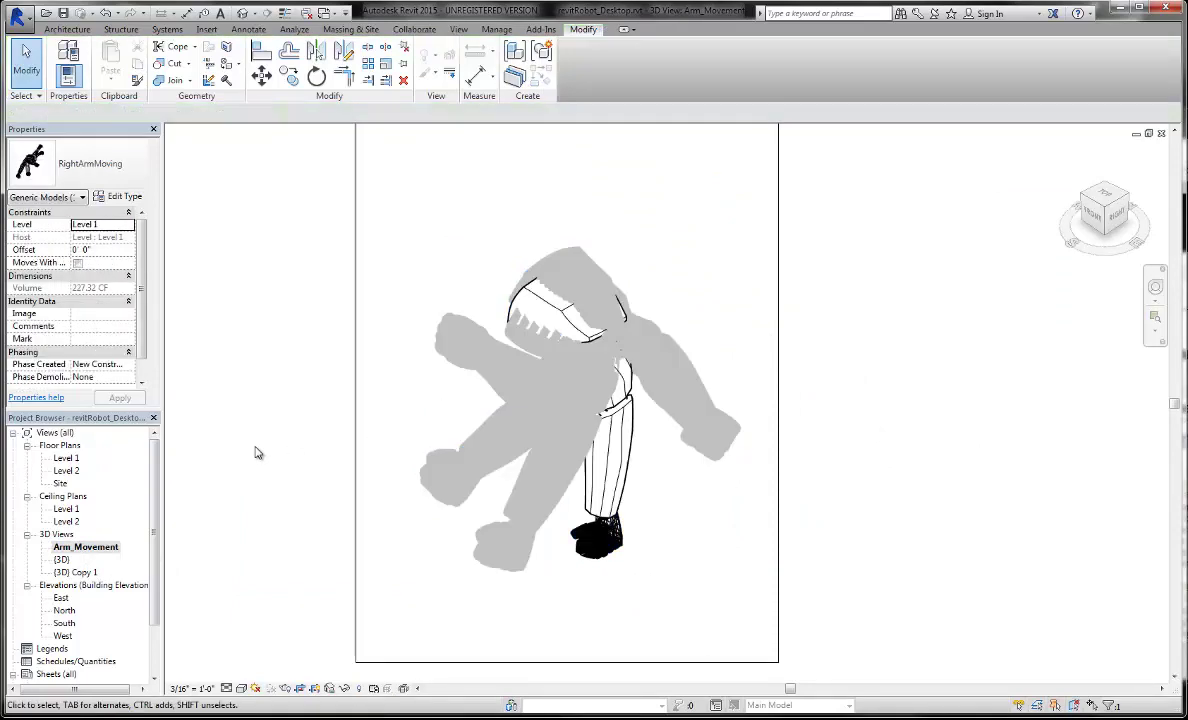
Check the line graphics override of the imported ARM category in the RobotAxon2 view template without changing it.
click(142, 381)
click(118, 377)
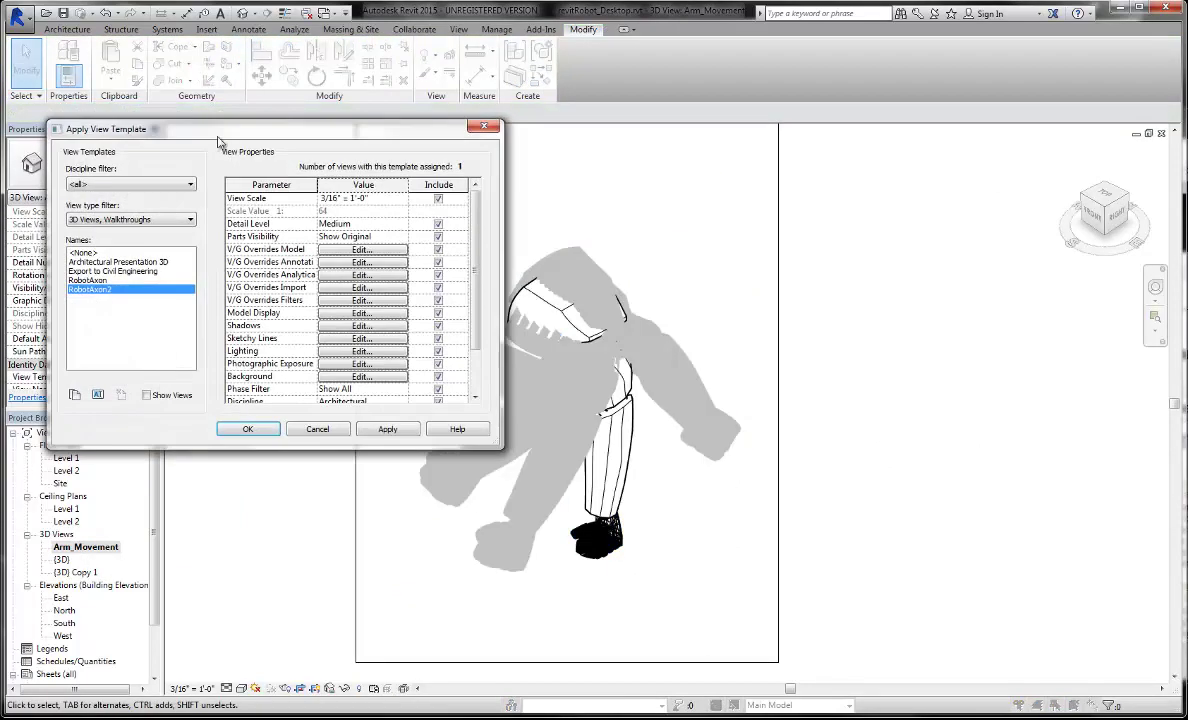
drag(248, 128, 878, 175)
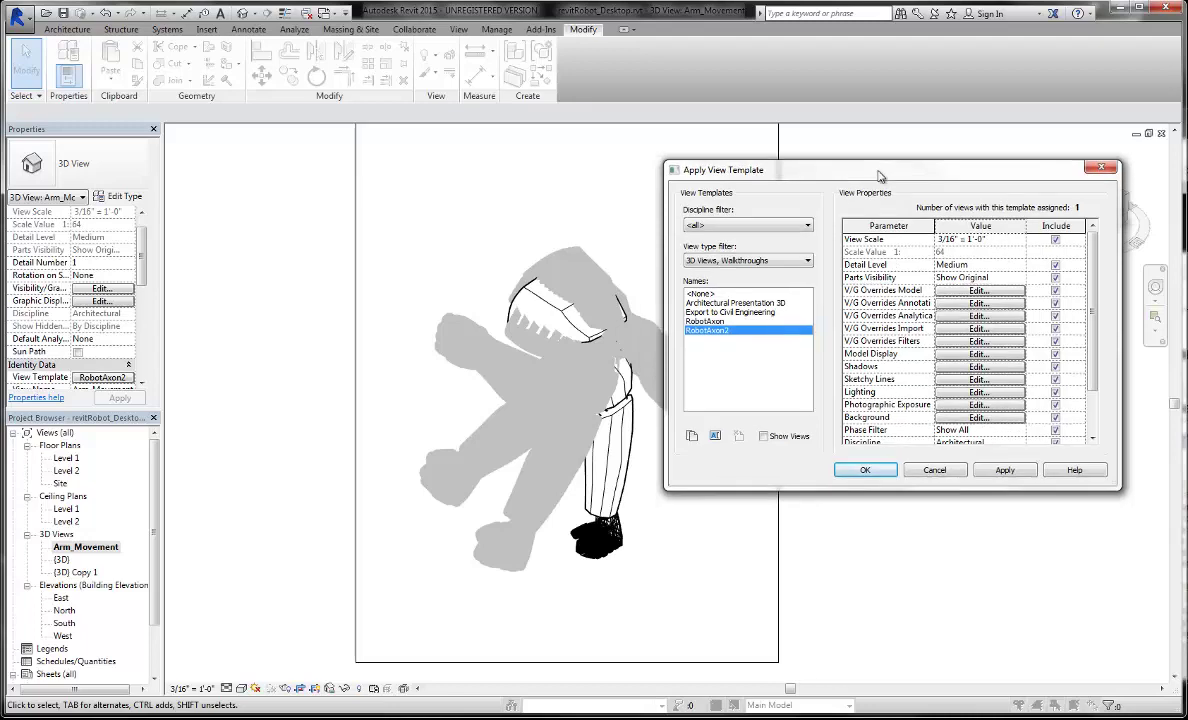
click(979, 328)
click(839, 232)
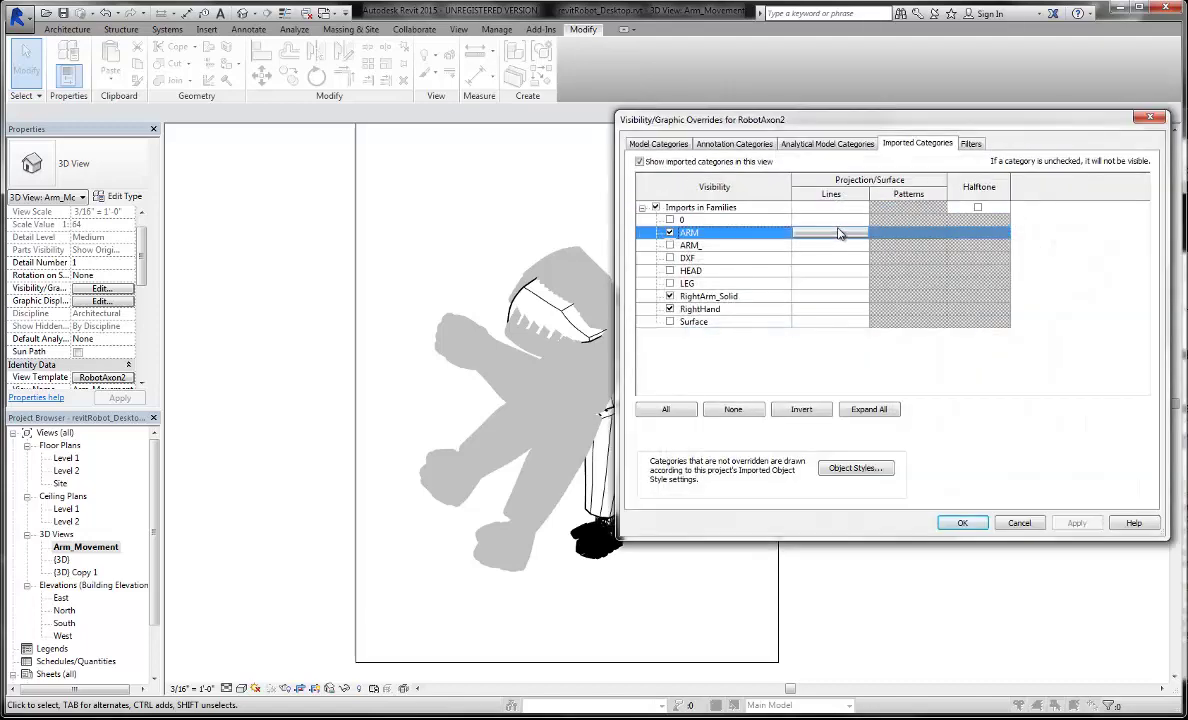
click(838, 233)
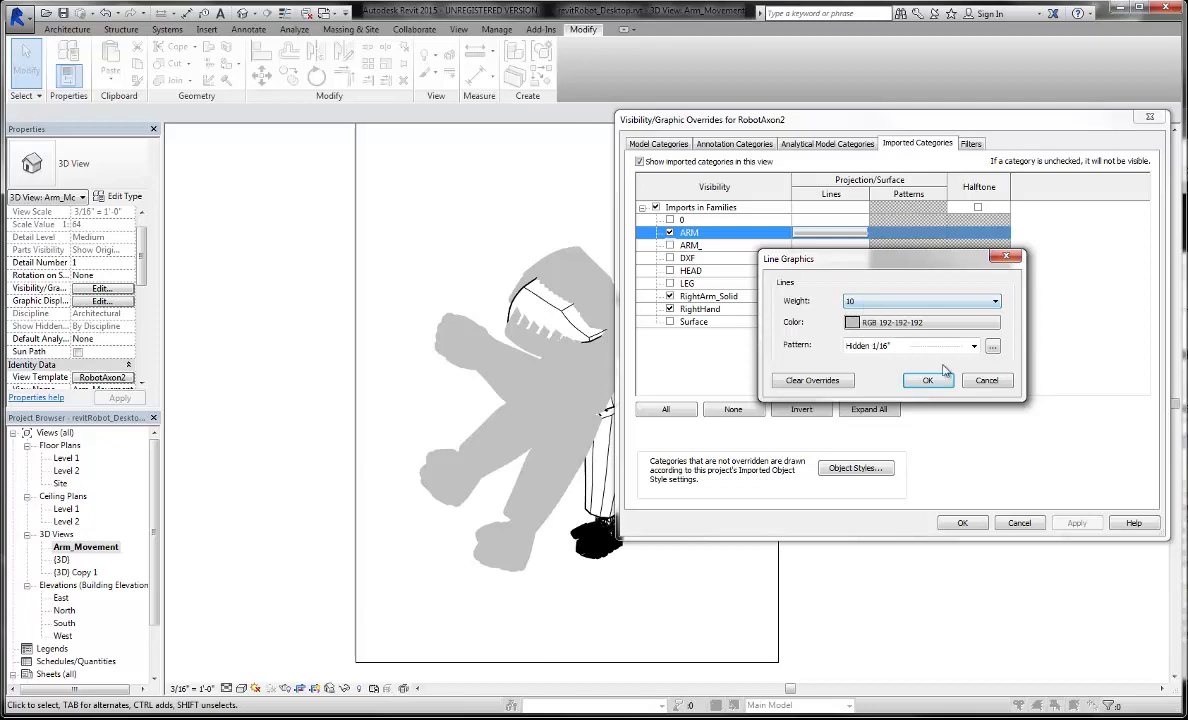
click(985, 383)
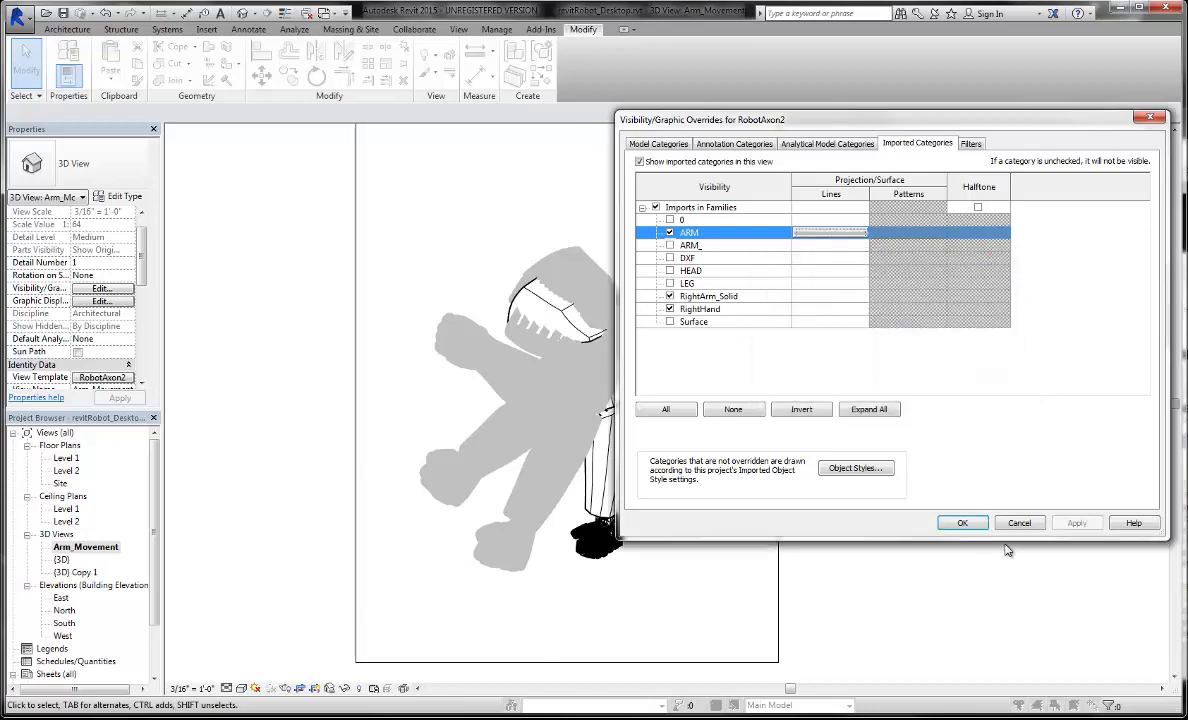
click(1030, 526)
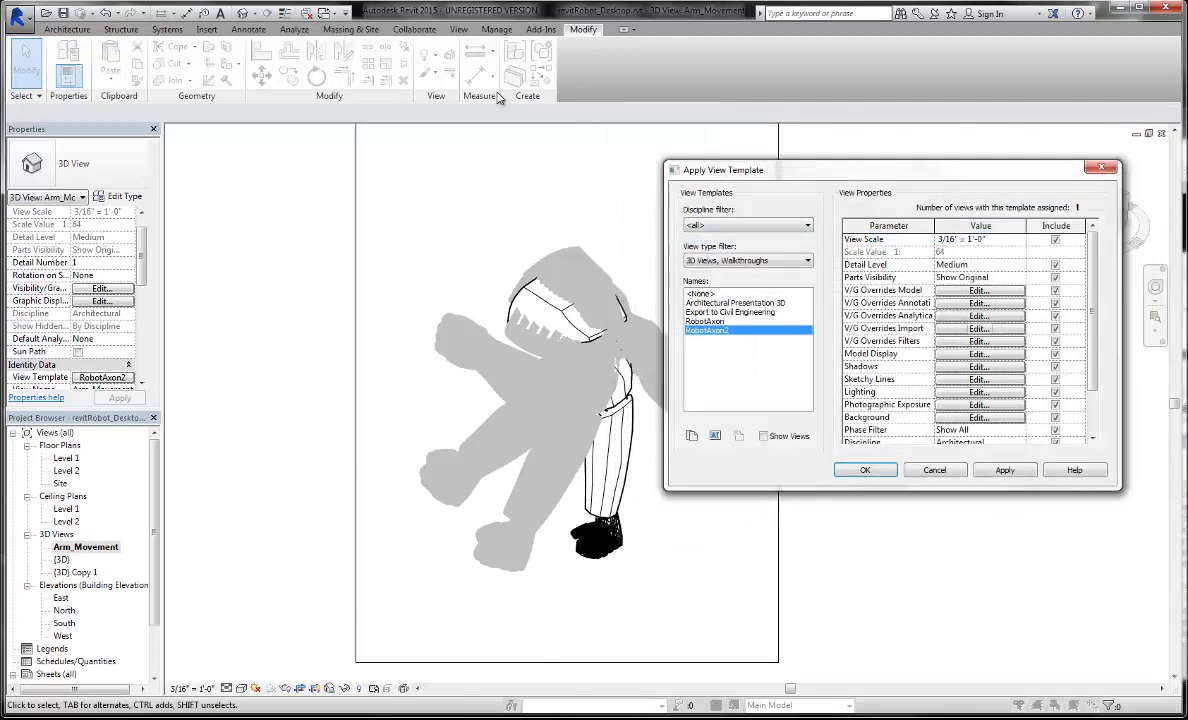
click(934, 470)
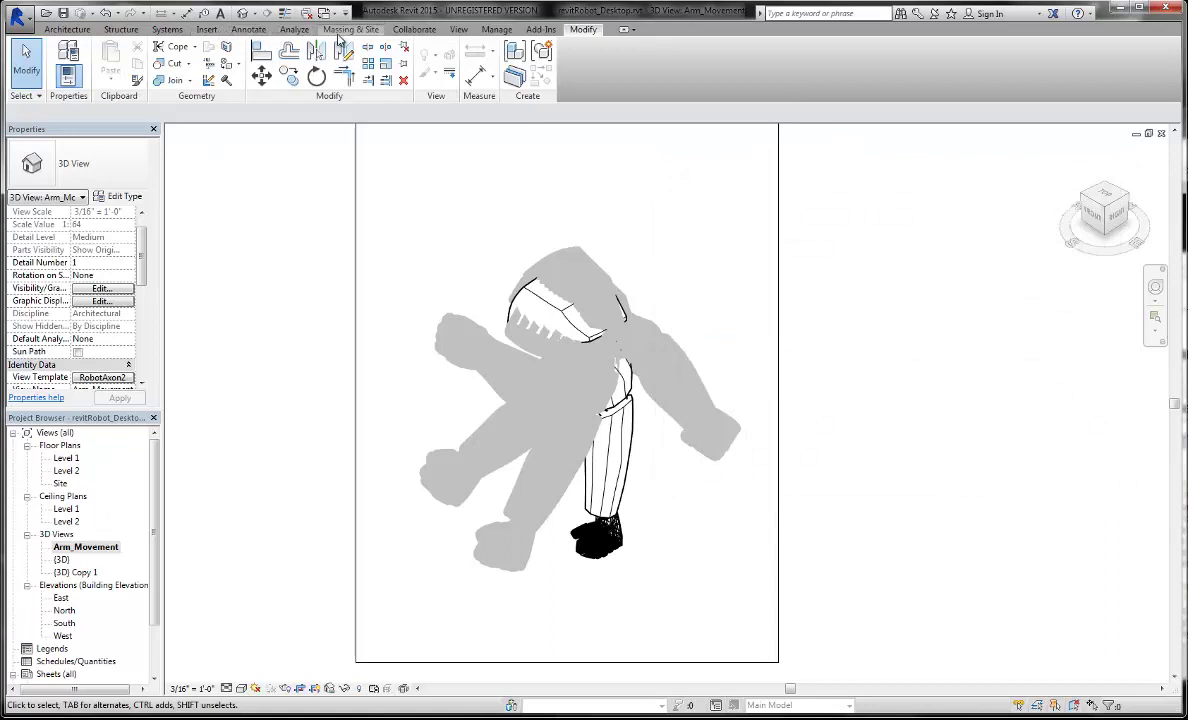
Open the project's Line Weights settings, saving the project on the way, and widen the model line weights table.
click(490, 31)
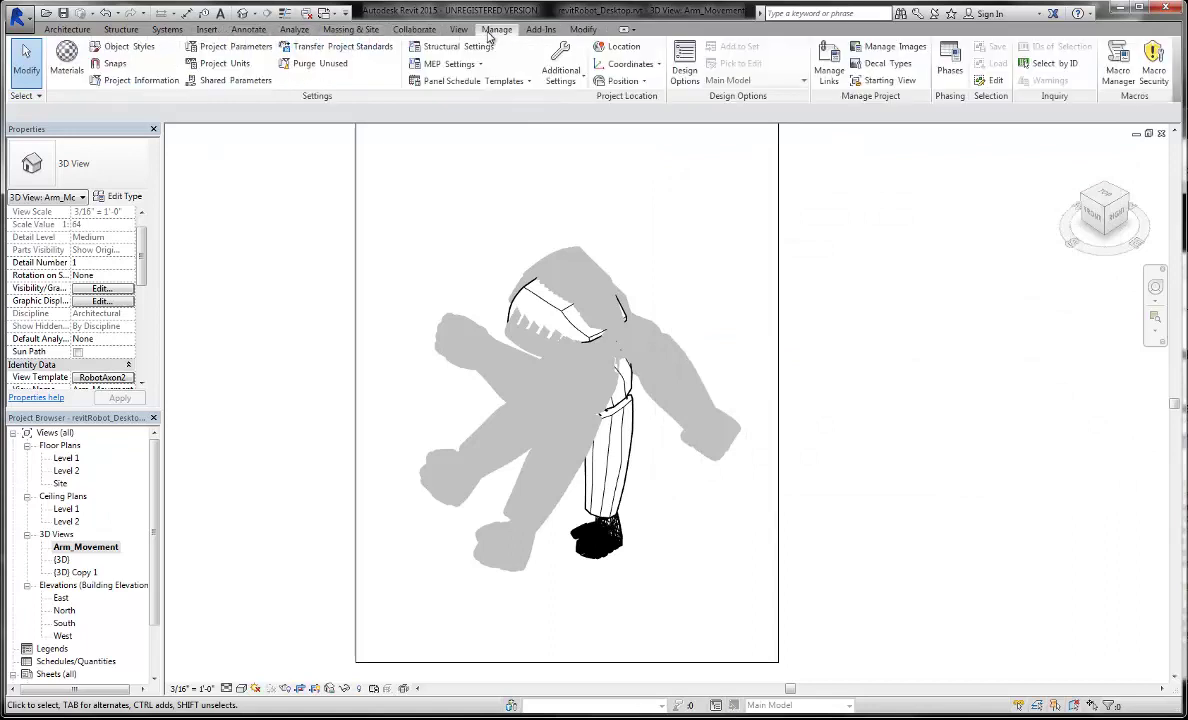
click(561, 72)
click(587, 253)
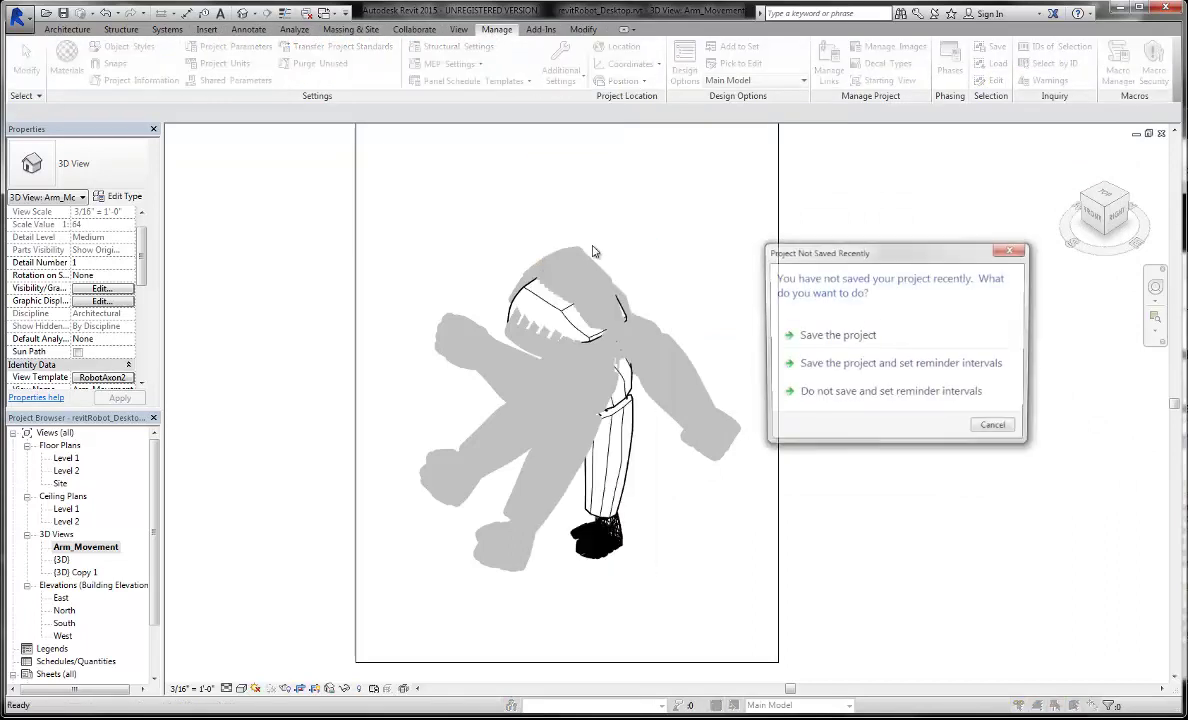
click(866, 340)
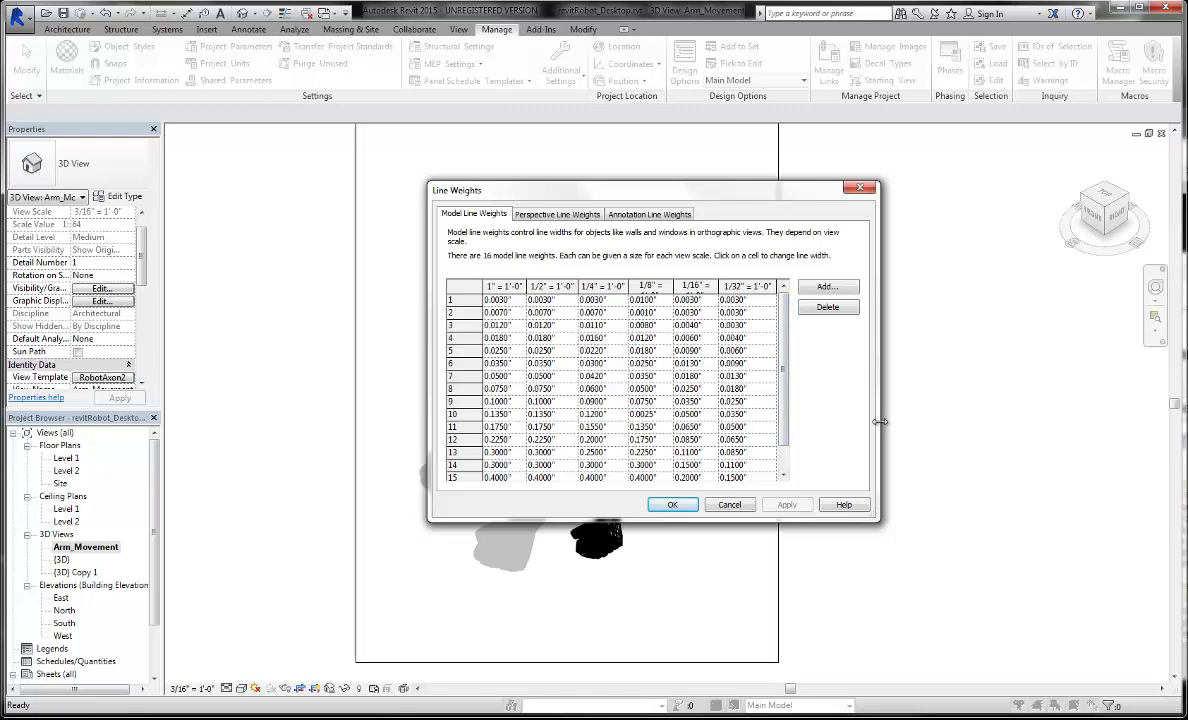
drag(879, 422, 1076, 394)
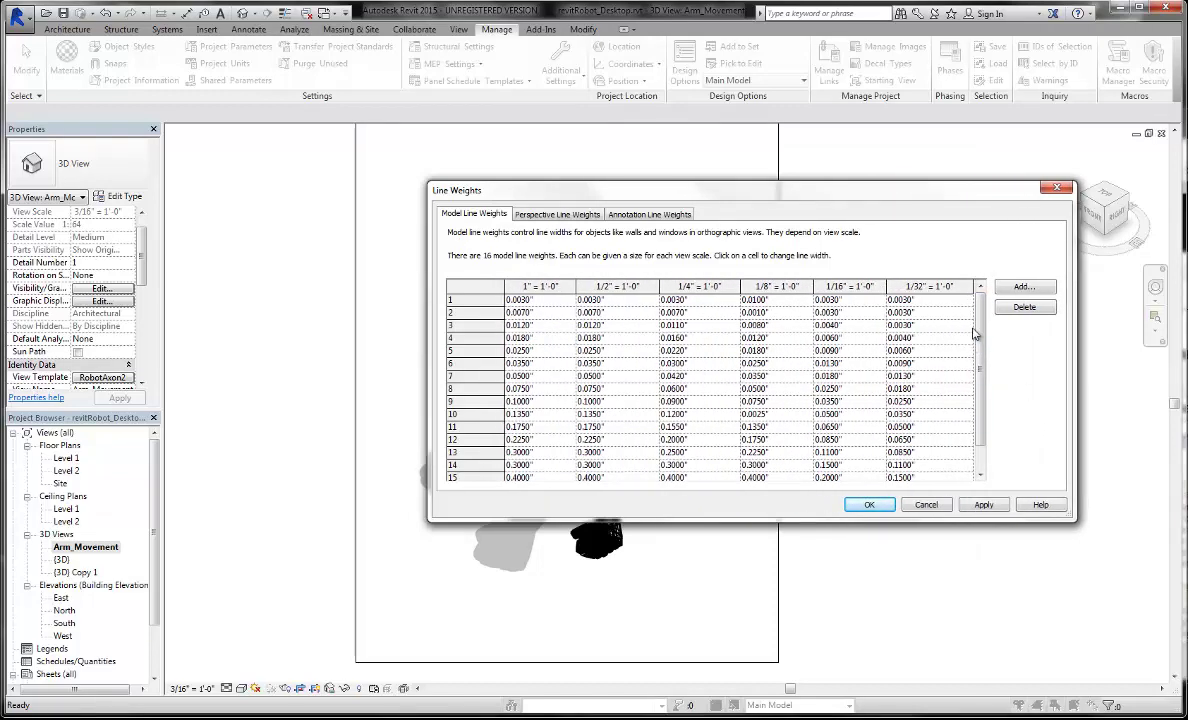
mouse_move(977, 336)
mouse_down()
mouse_move(979, 381)
mouse_move(962, 320)
mouse_up()
Set model line weight 10 at the 1/4" = 1'-0" scale to .0025 and apply it.
click(920, 420)
click(699, 414)
click(982, 506)
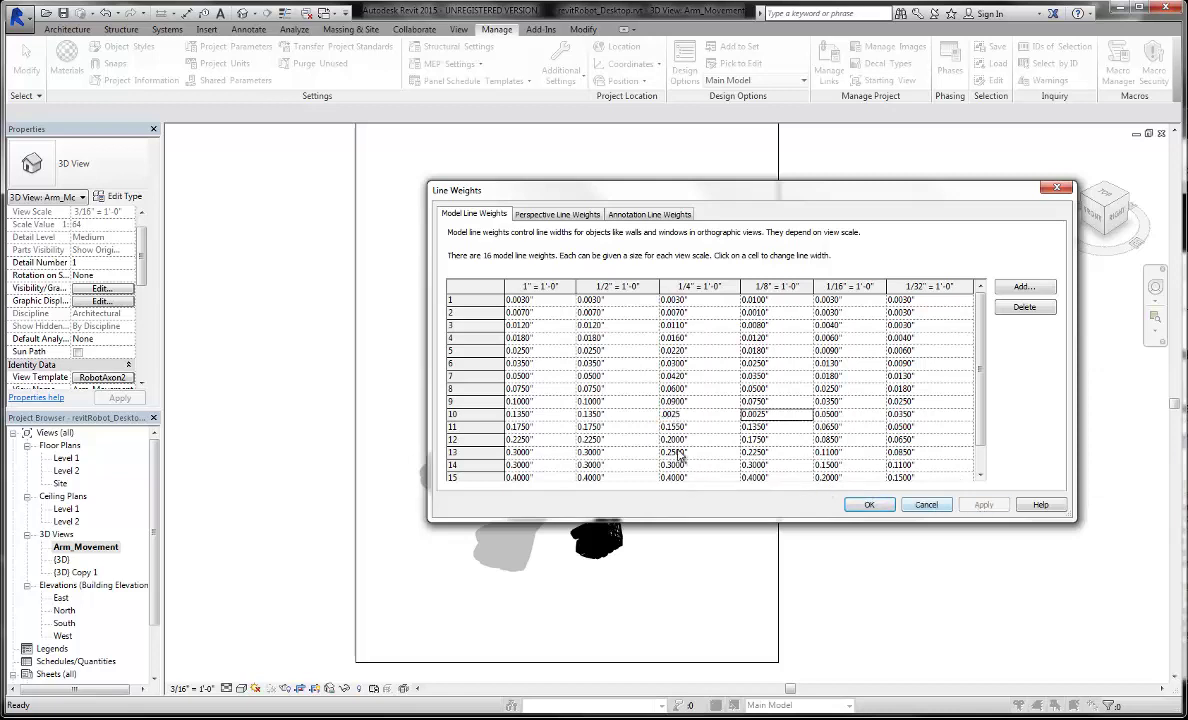
Set model line weight 10 at the 1/2" = 1'-0" scale to .0025, apply it and close the line weight settings.
click(596, 413)
double_click(625, 413)
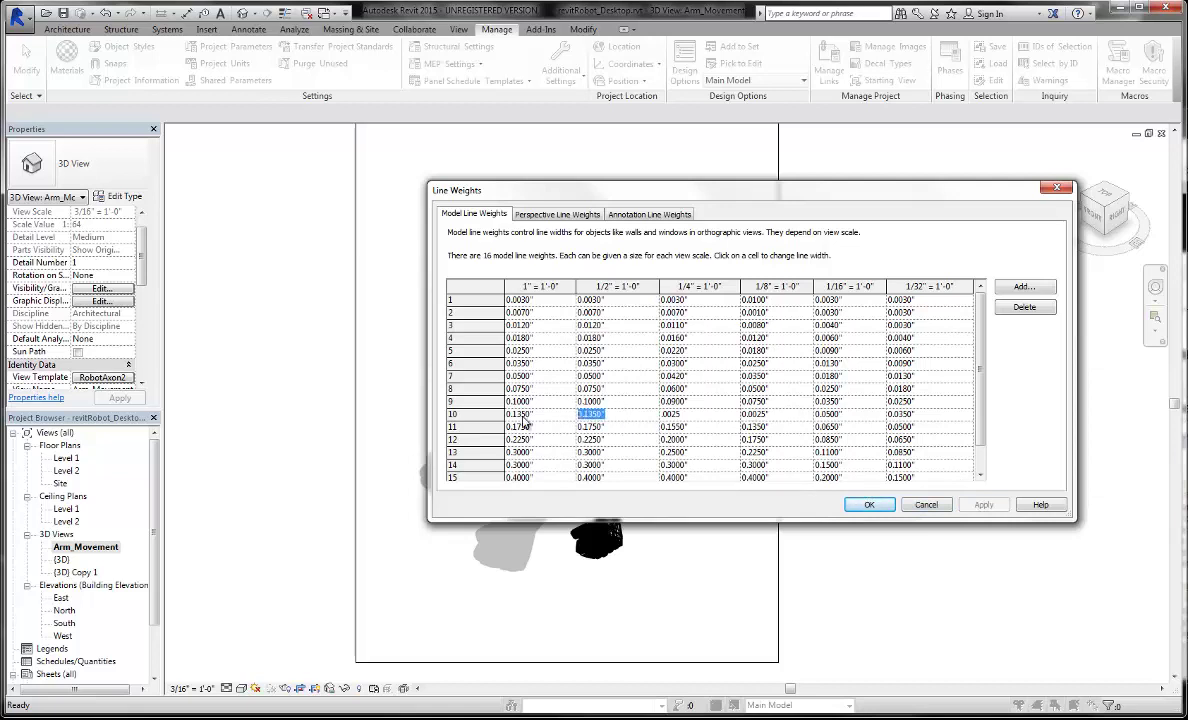
key(BackSpace)
text(.0025)
key(Tab)
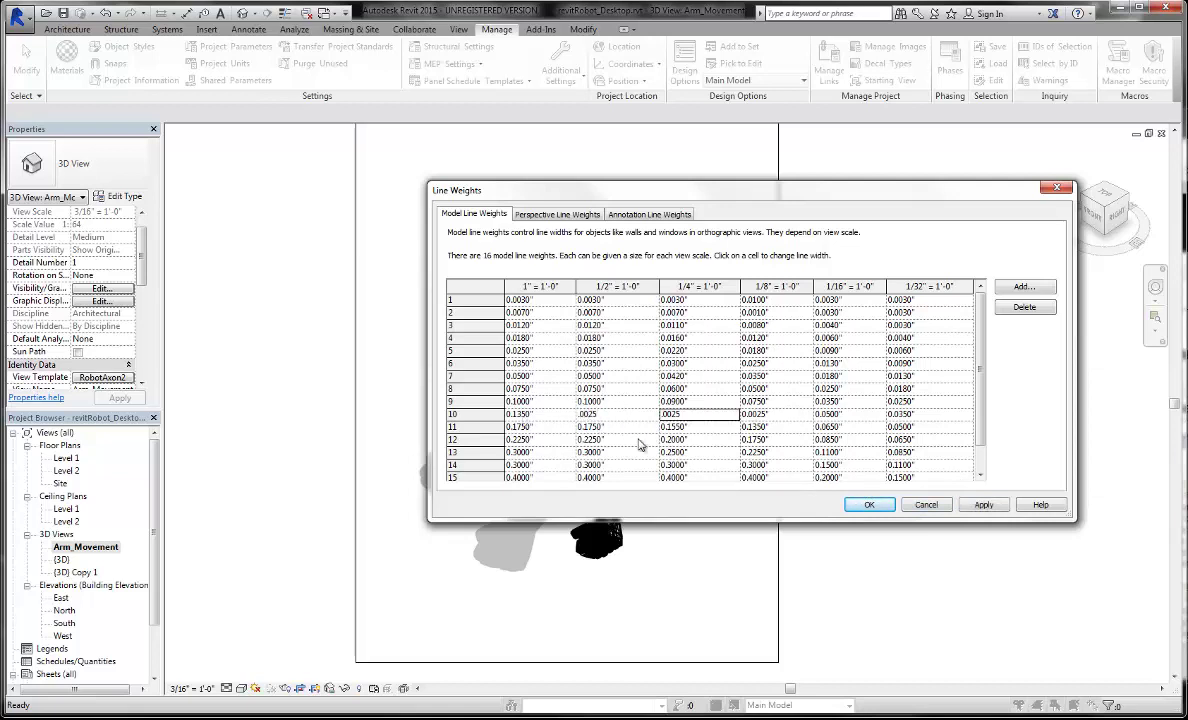
click(984, 504)
click(869, 504)
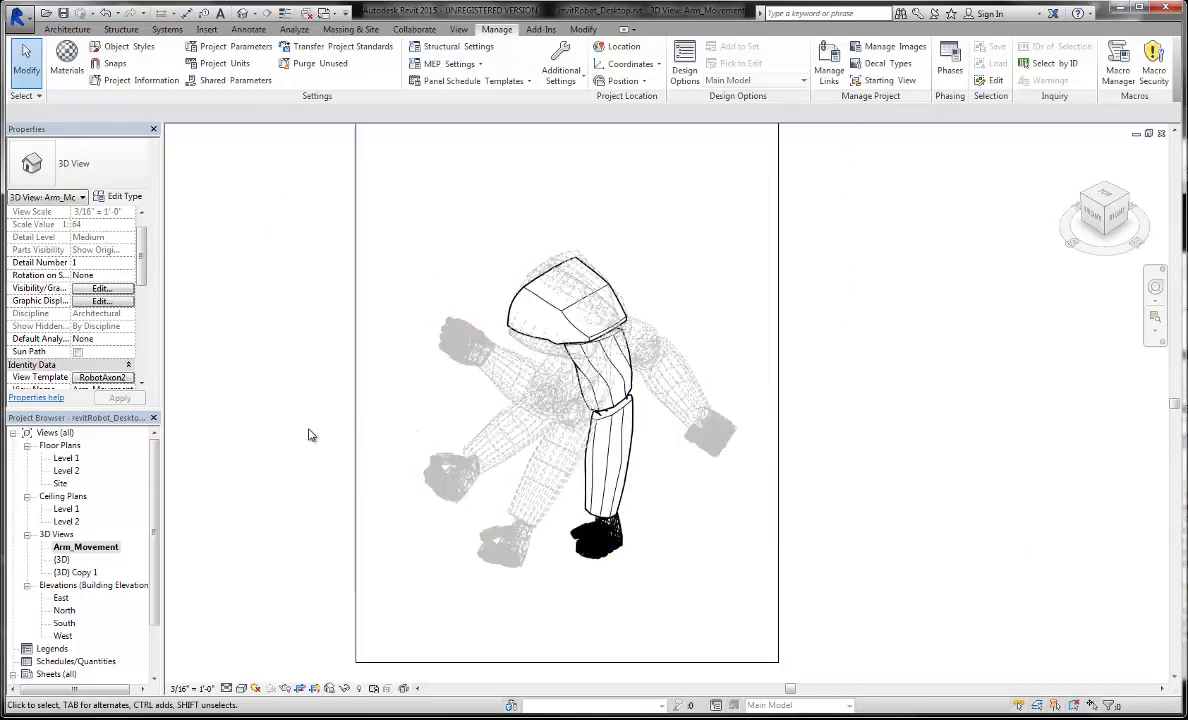
Turn off Crop Region Visible for the Arm_Movement 3D view, leaving Crop View enabled.
scroll(309, 437, up, 2)
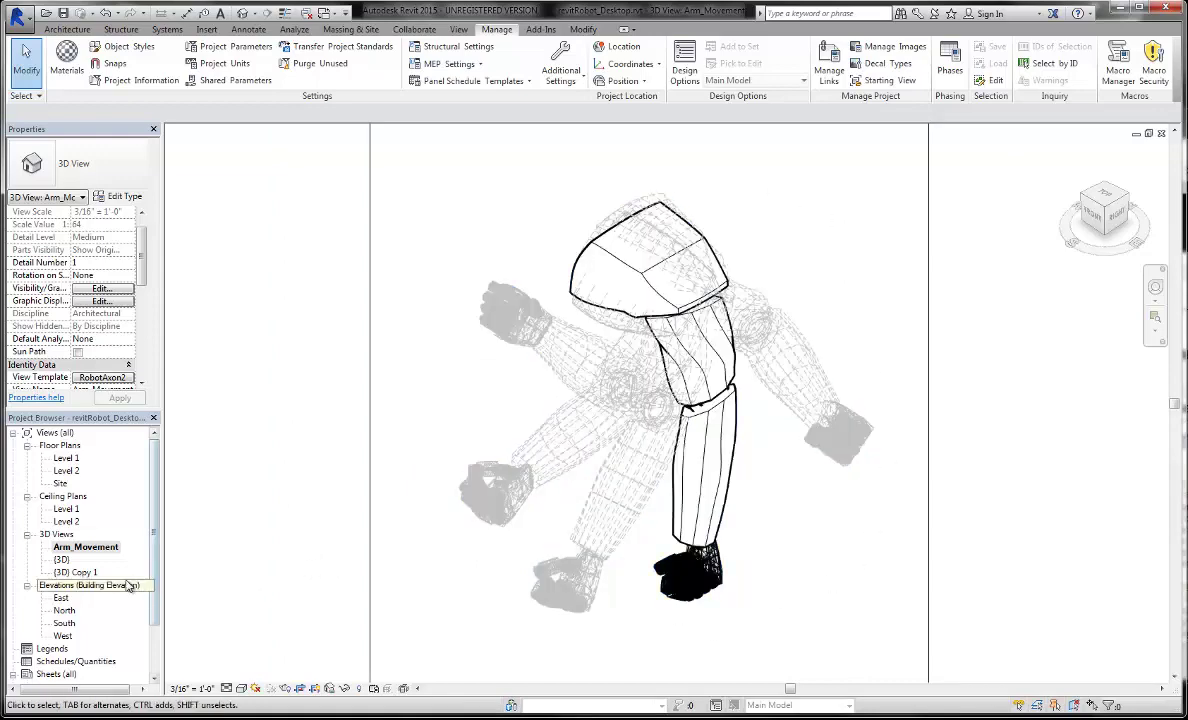
click(55, 672)
scroll(155, 601, down, 1)
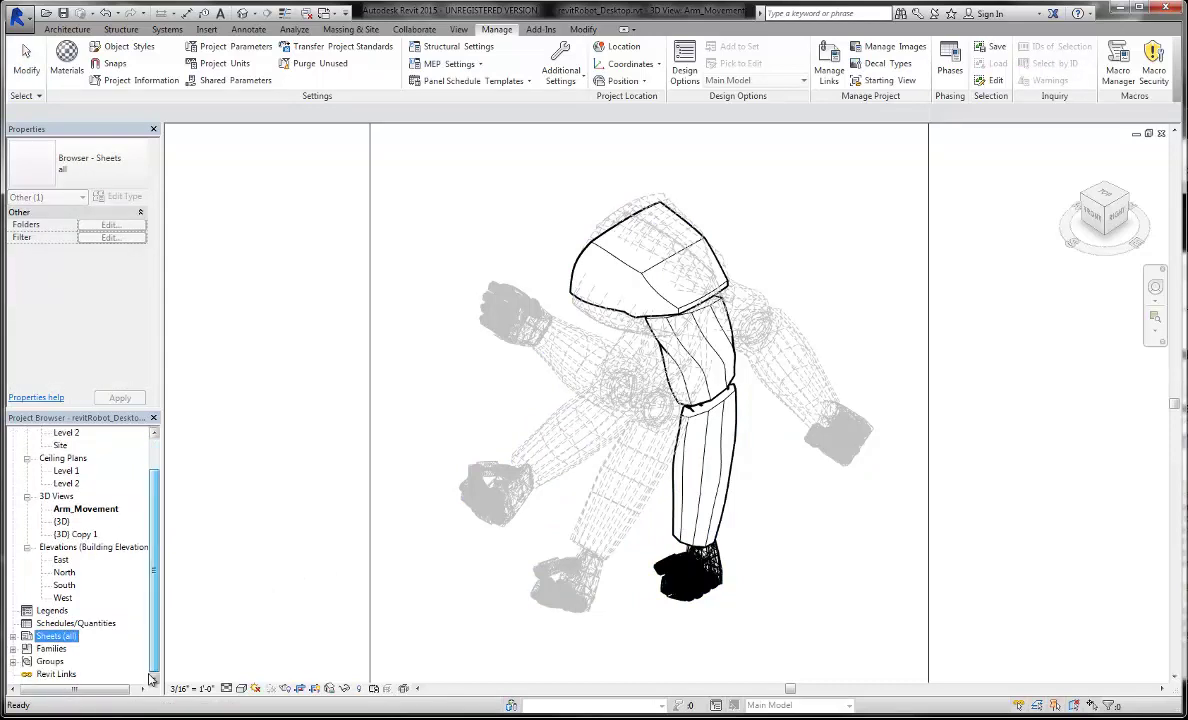
click(229, 405)
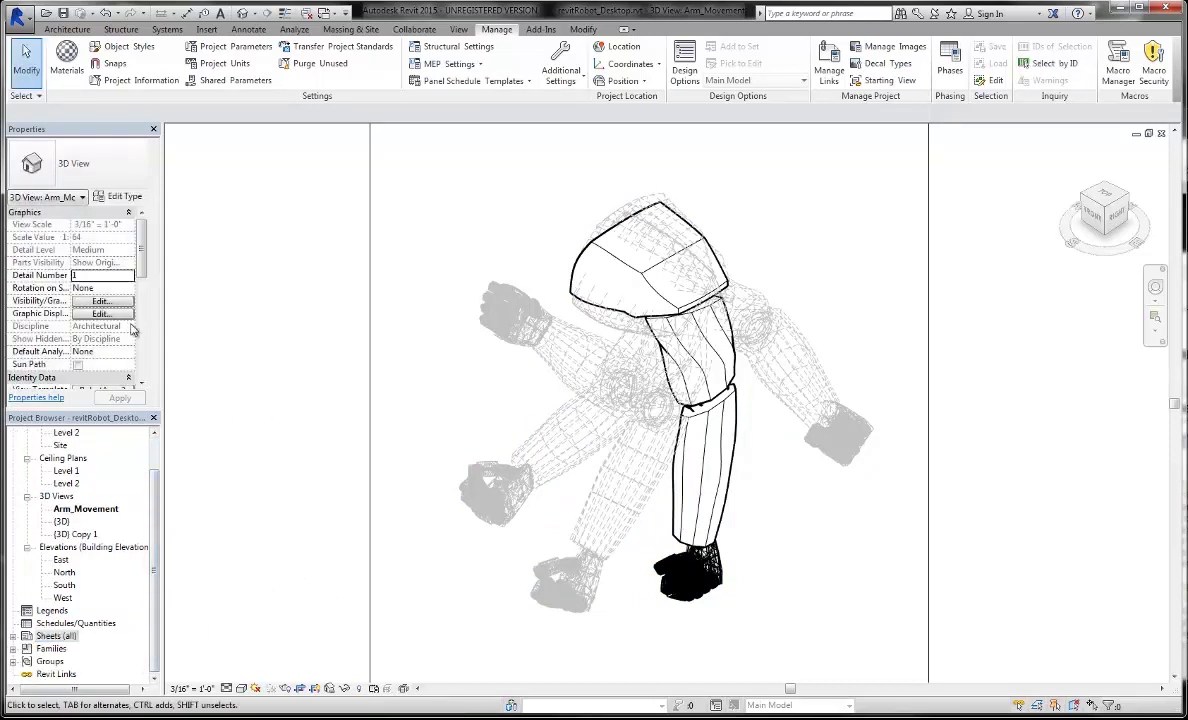
scroll(137, 350, down, 3)
scroll(143, 347, up, 2)
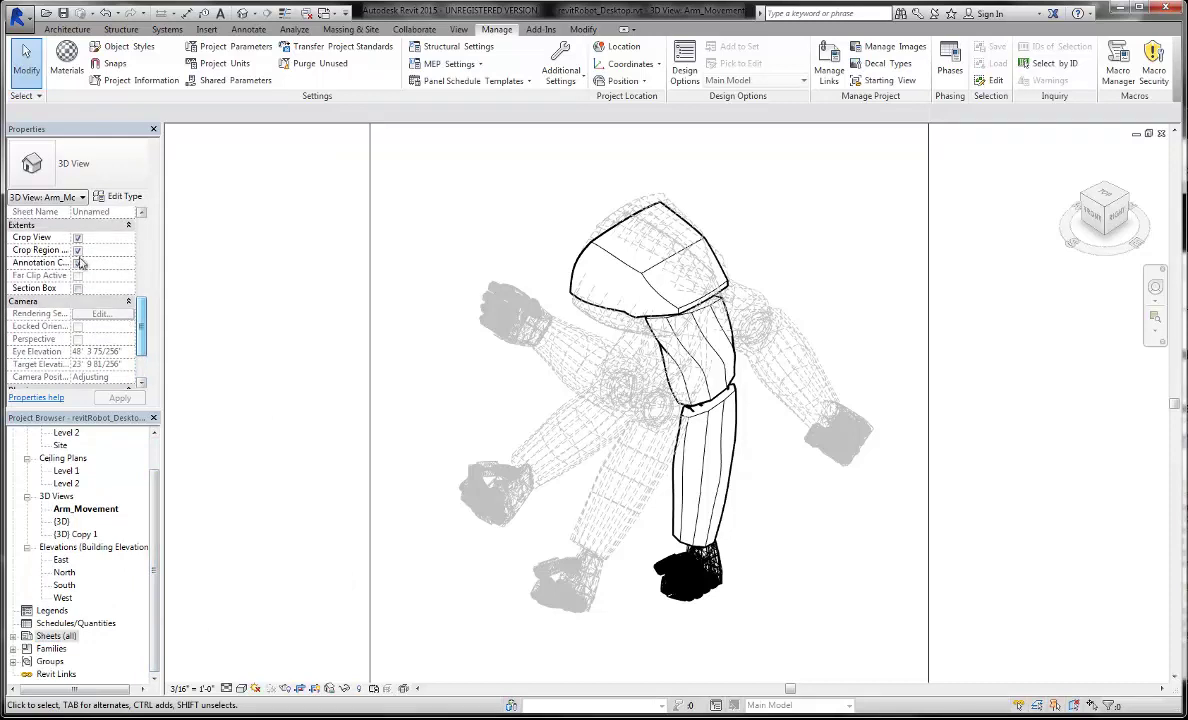
click(77, 251)
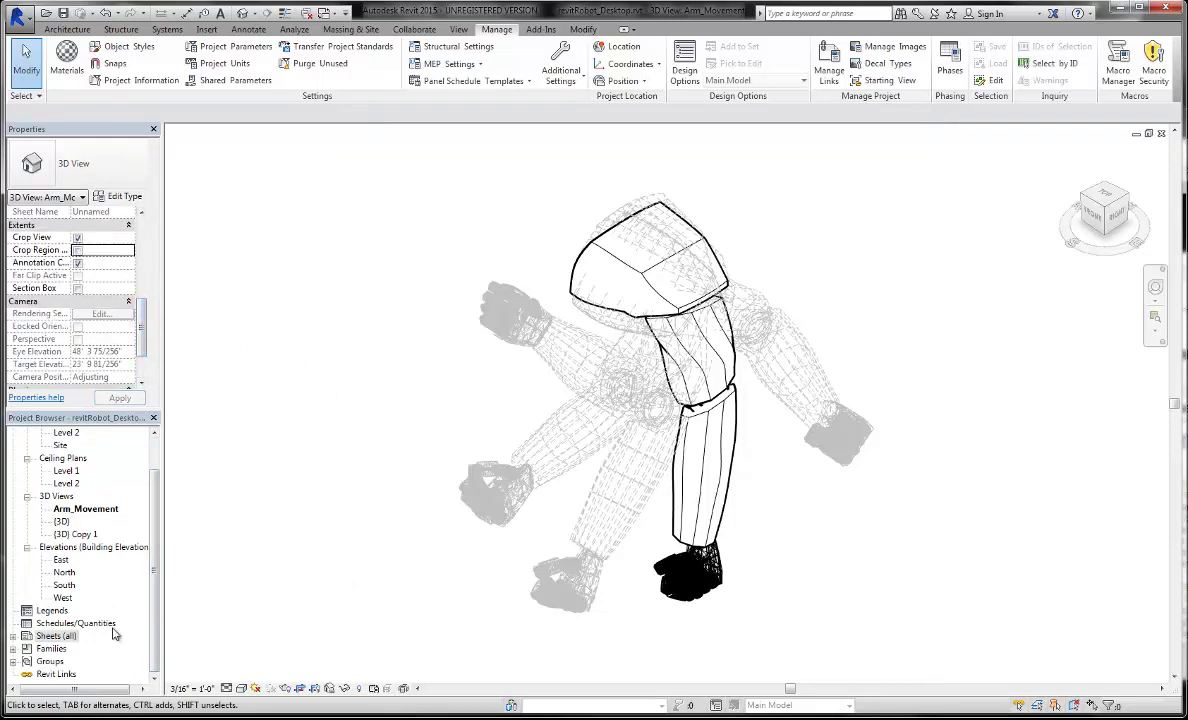
Open sheet A3 - Unnamed and shift the Arm_Movement viewport slightly to the right on the sheet.
click(14, 637)
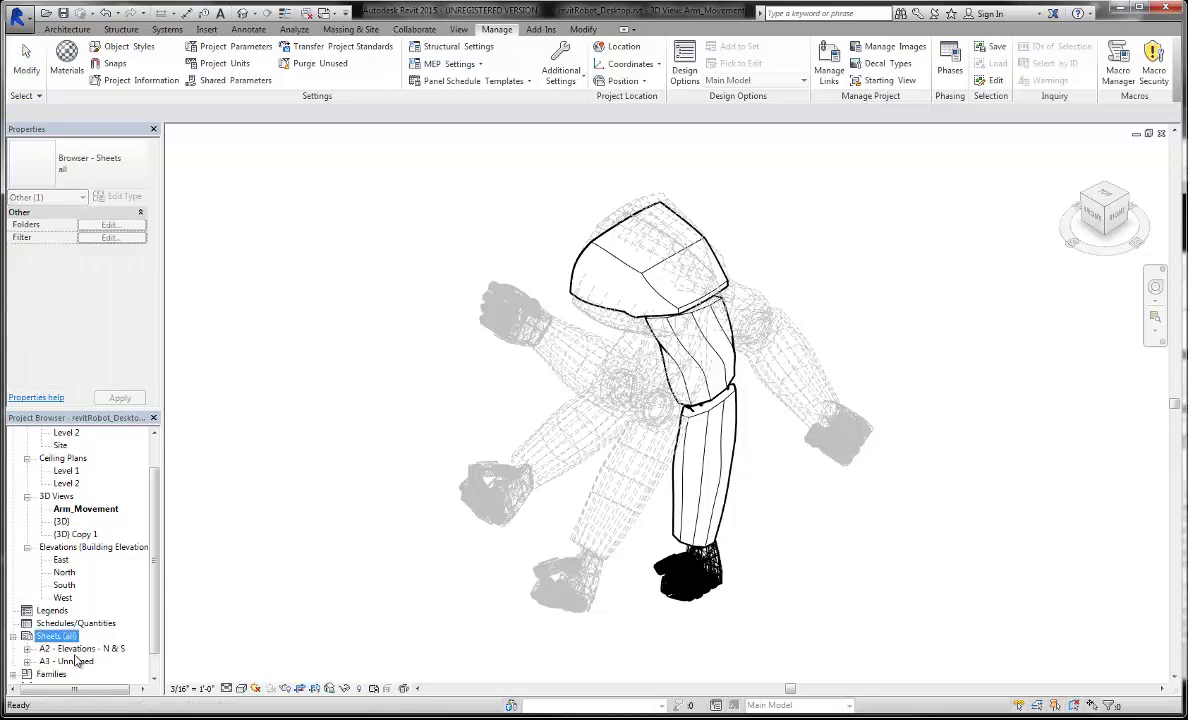
double_click(72, 662)
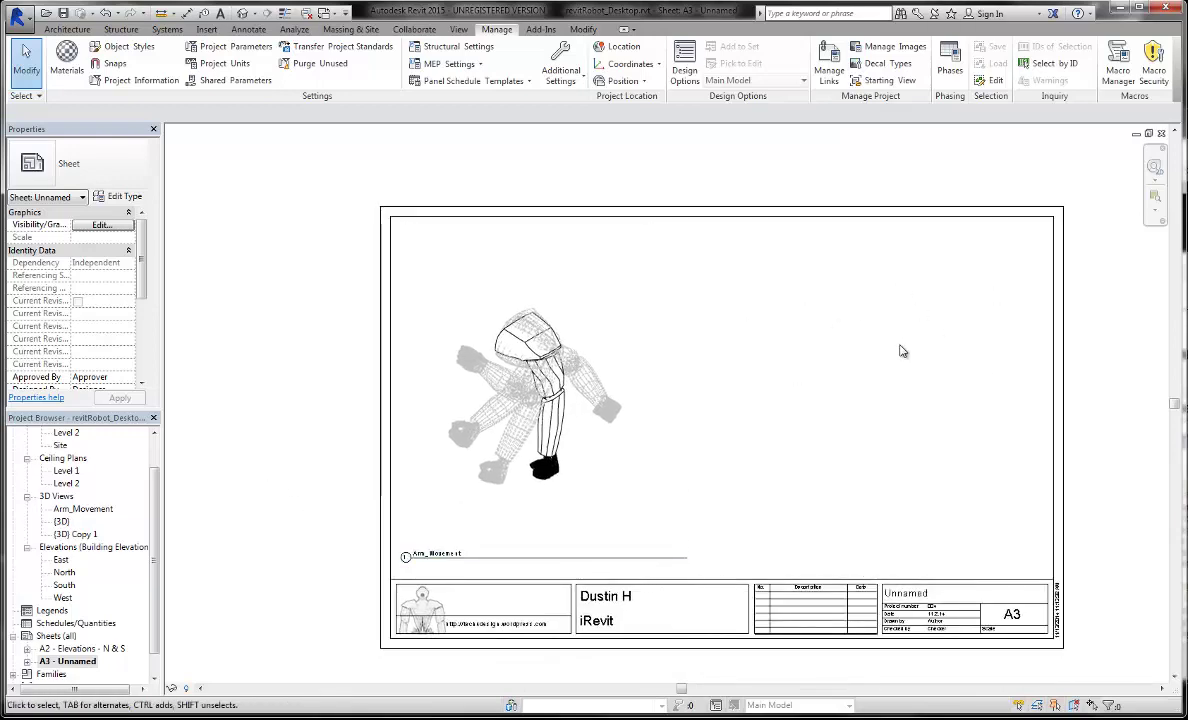
click(563, 344)
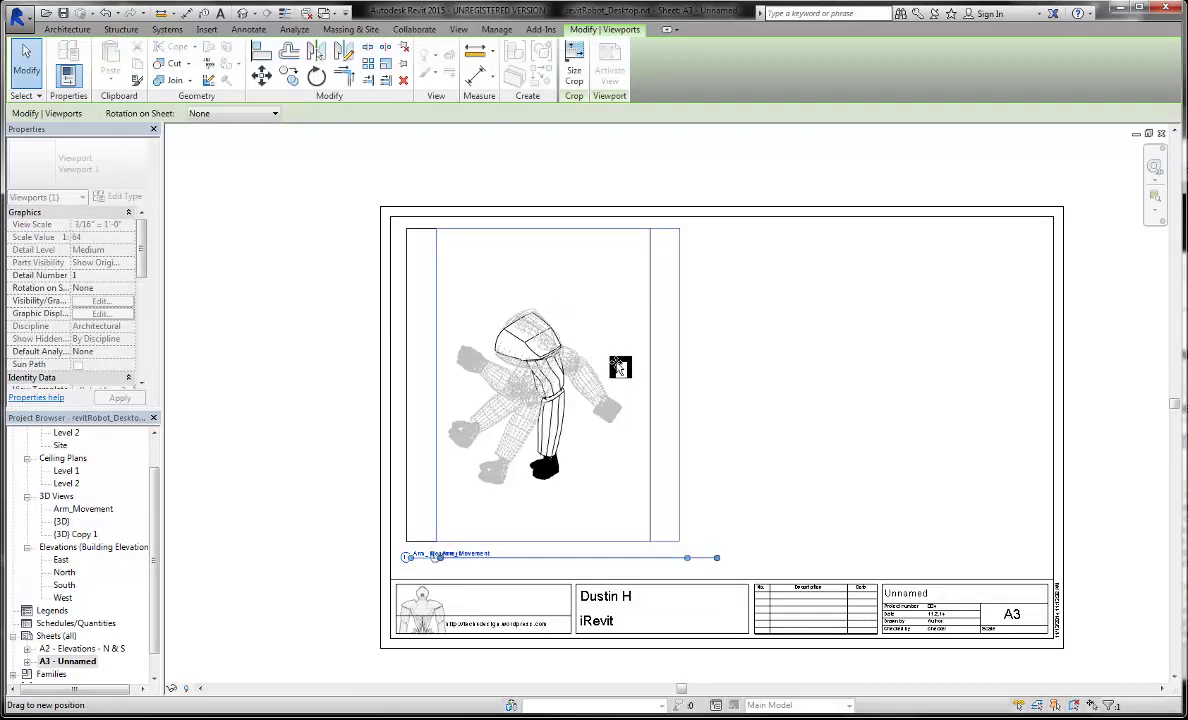
drag(619, 367, 649, 367)
click(289, 419)
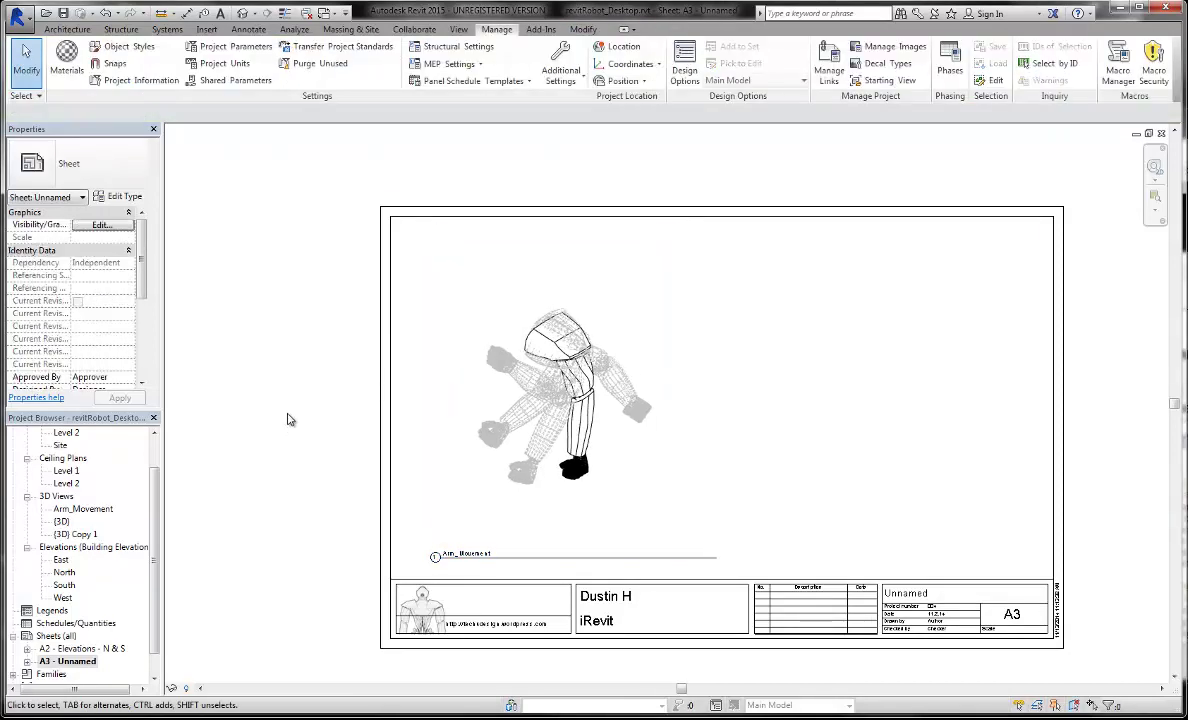